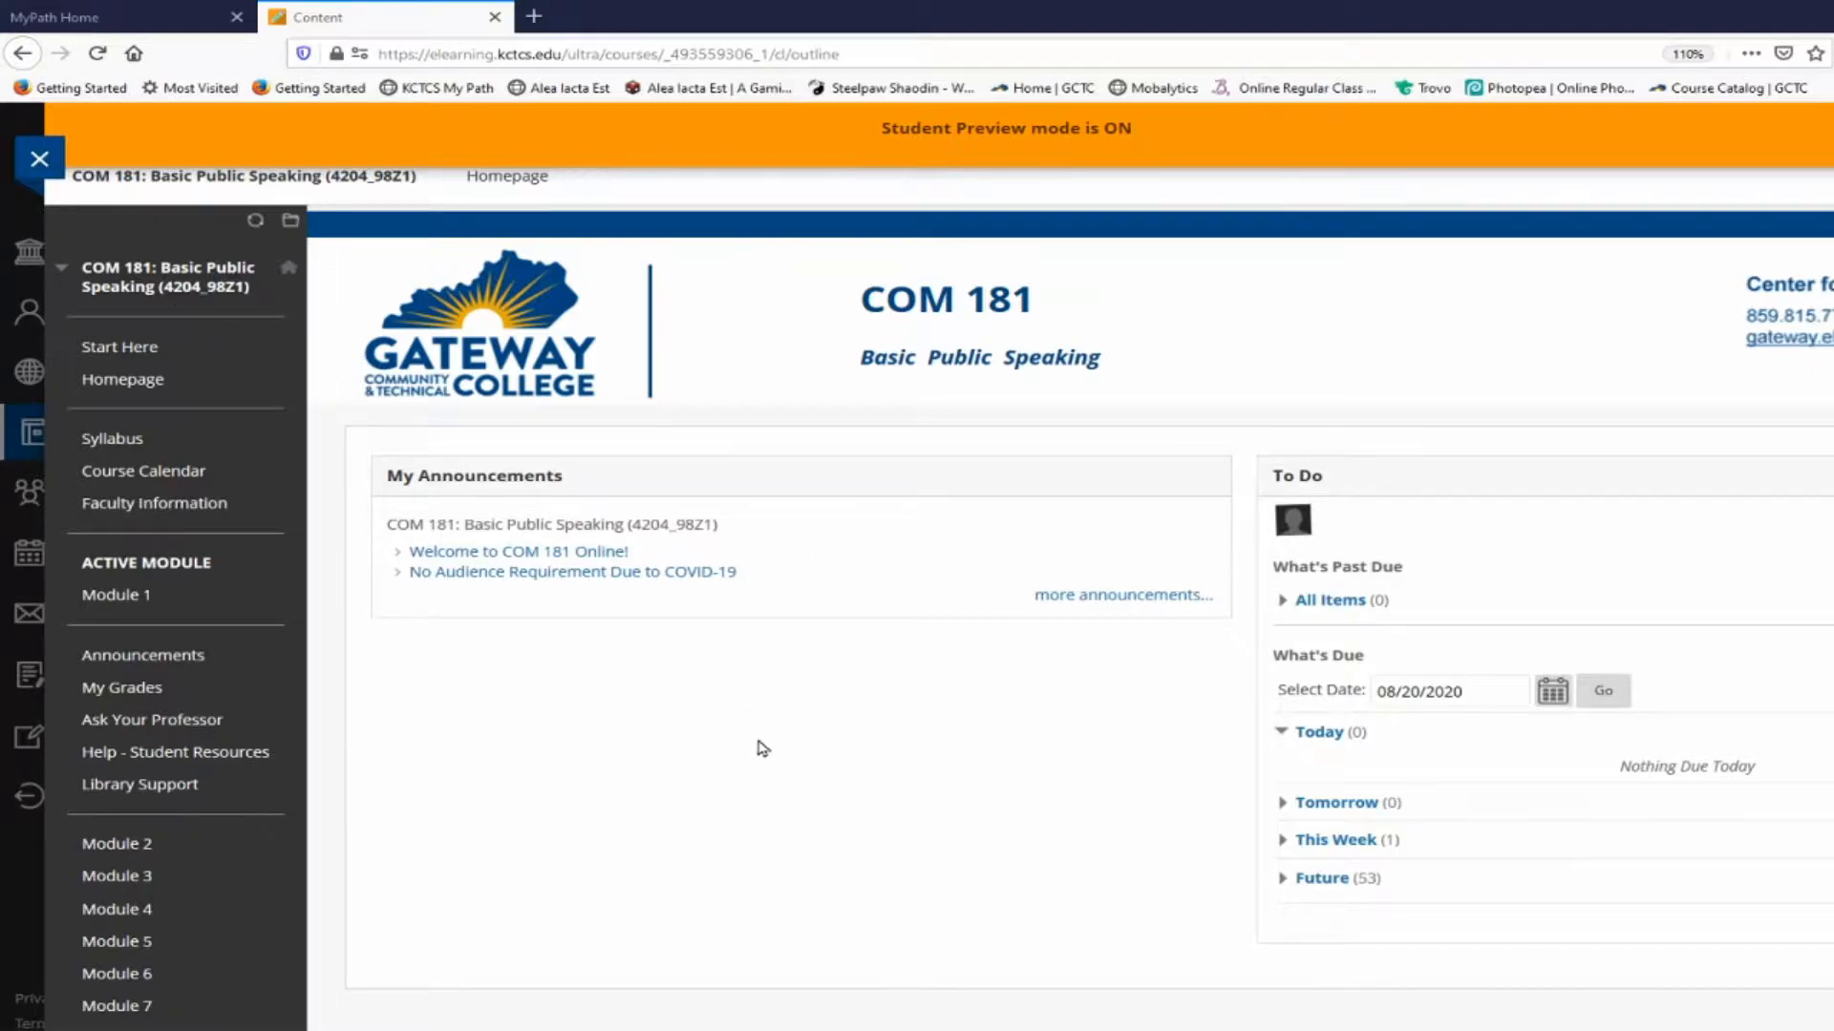
Open Module 1 and look through its introduction, due assignments and learning activities
scroll(679, 733, down, 2)
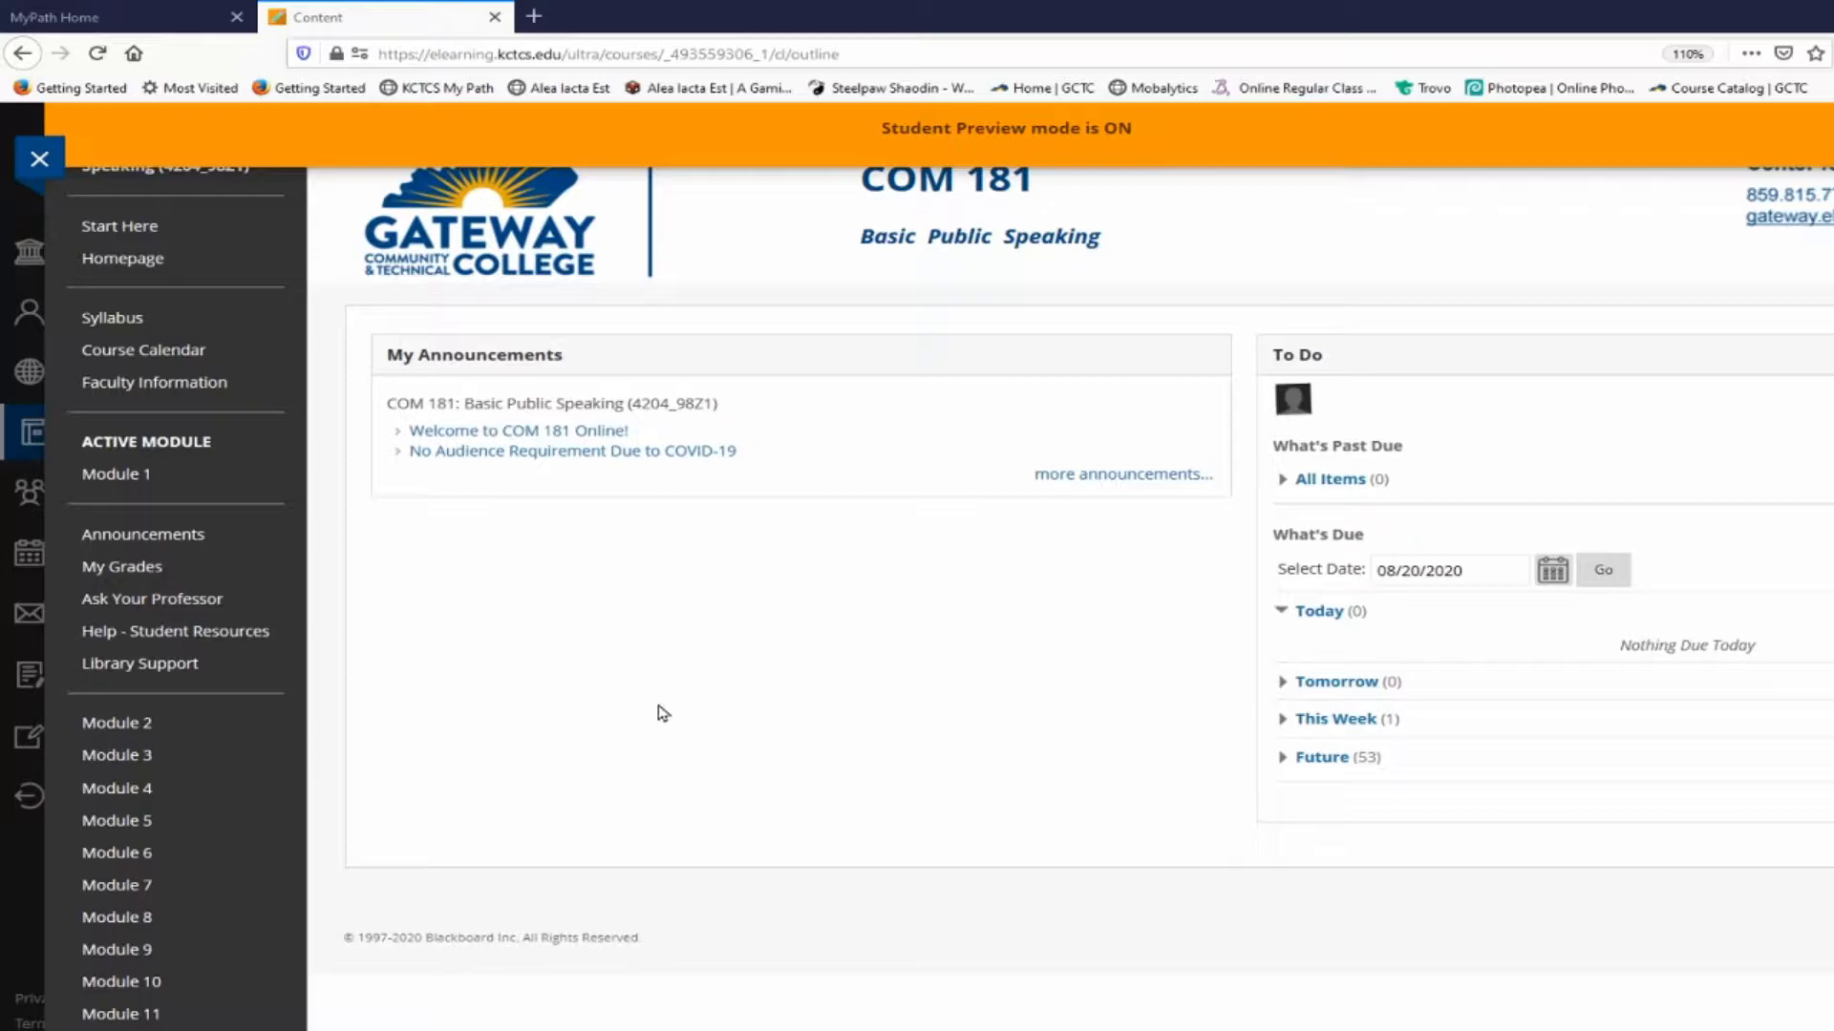
click(107, 483)
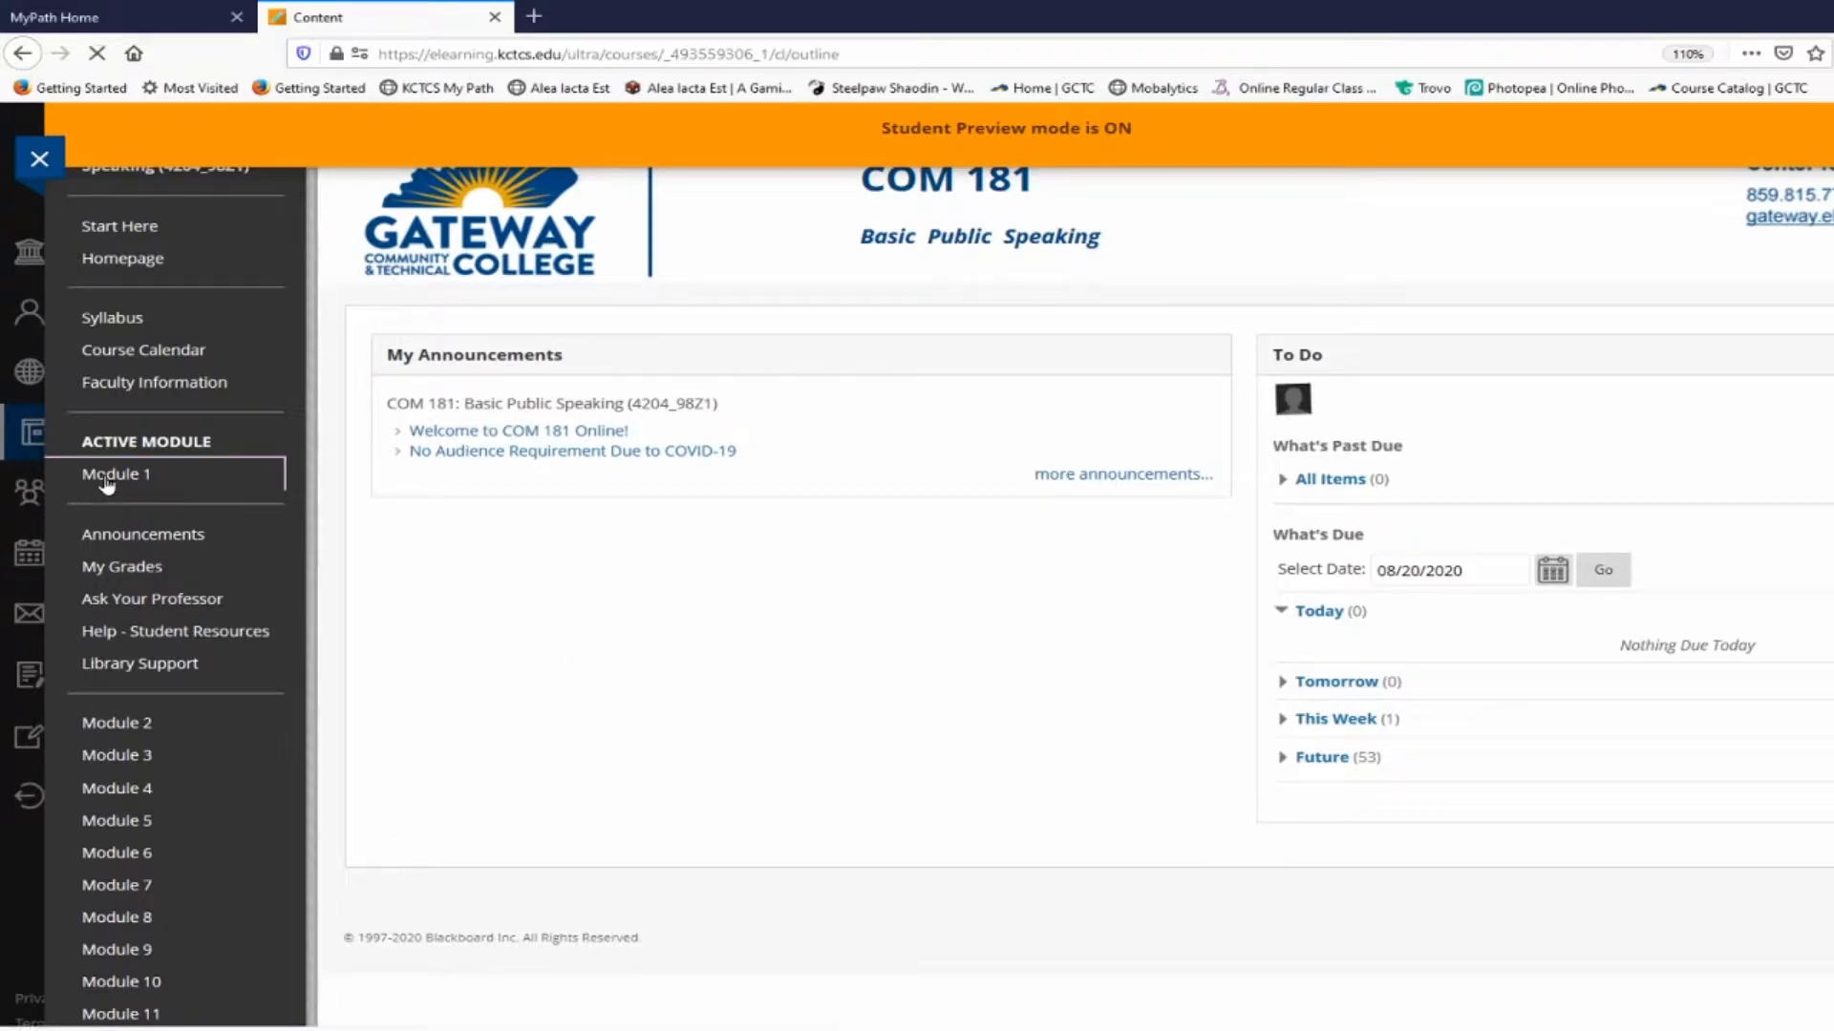
scroll(741, 690, down, 8)
scroll(741, 689, down, 9)
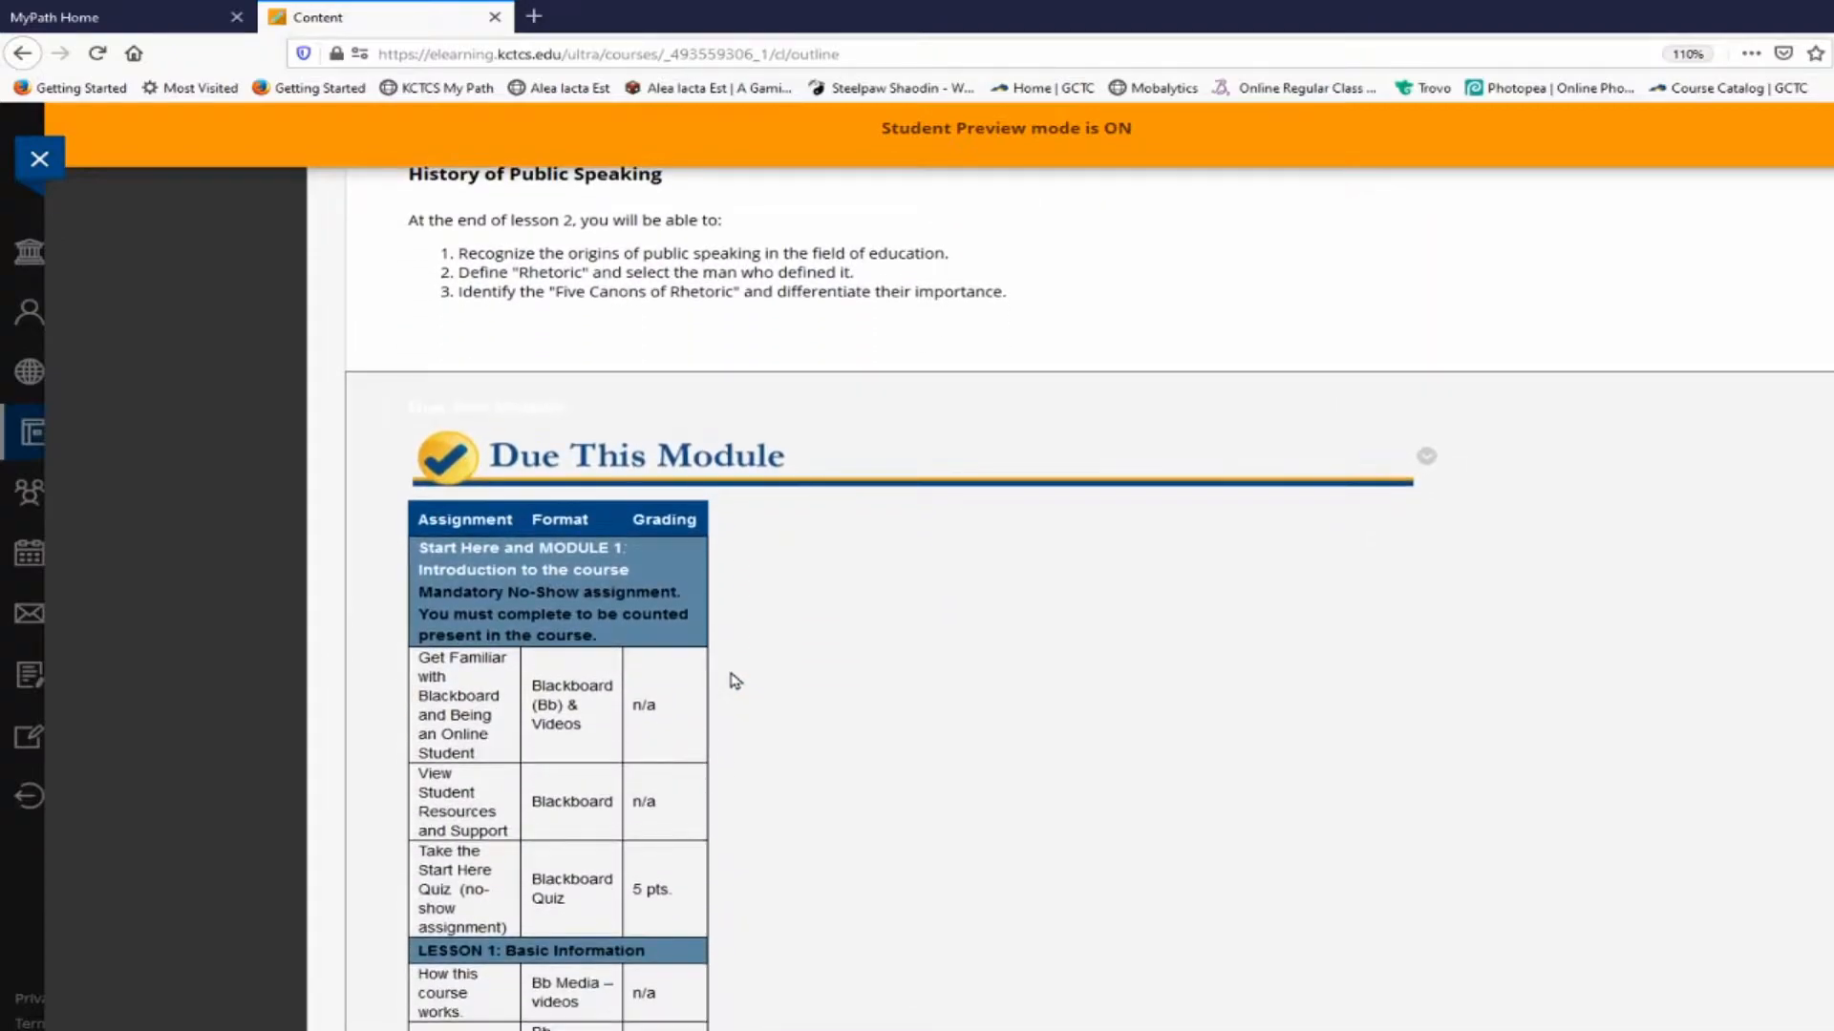
scroll(735, 680, down, 8)
scroll(734, 681, down, 4)
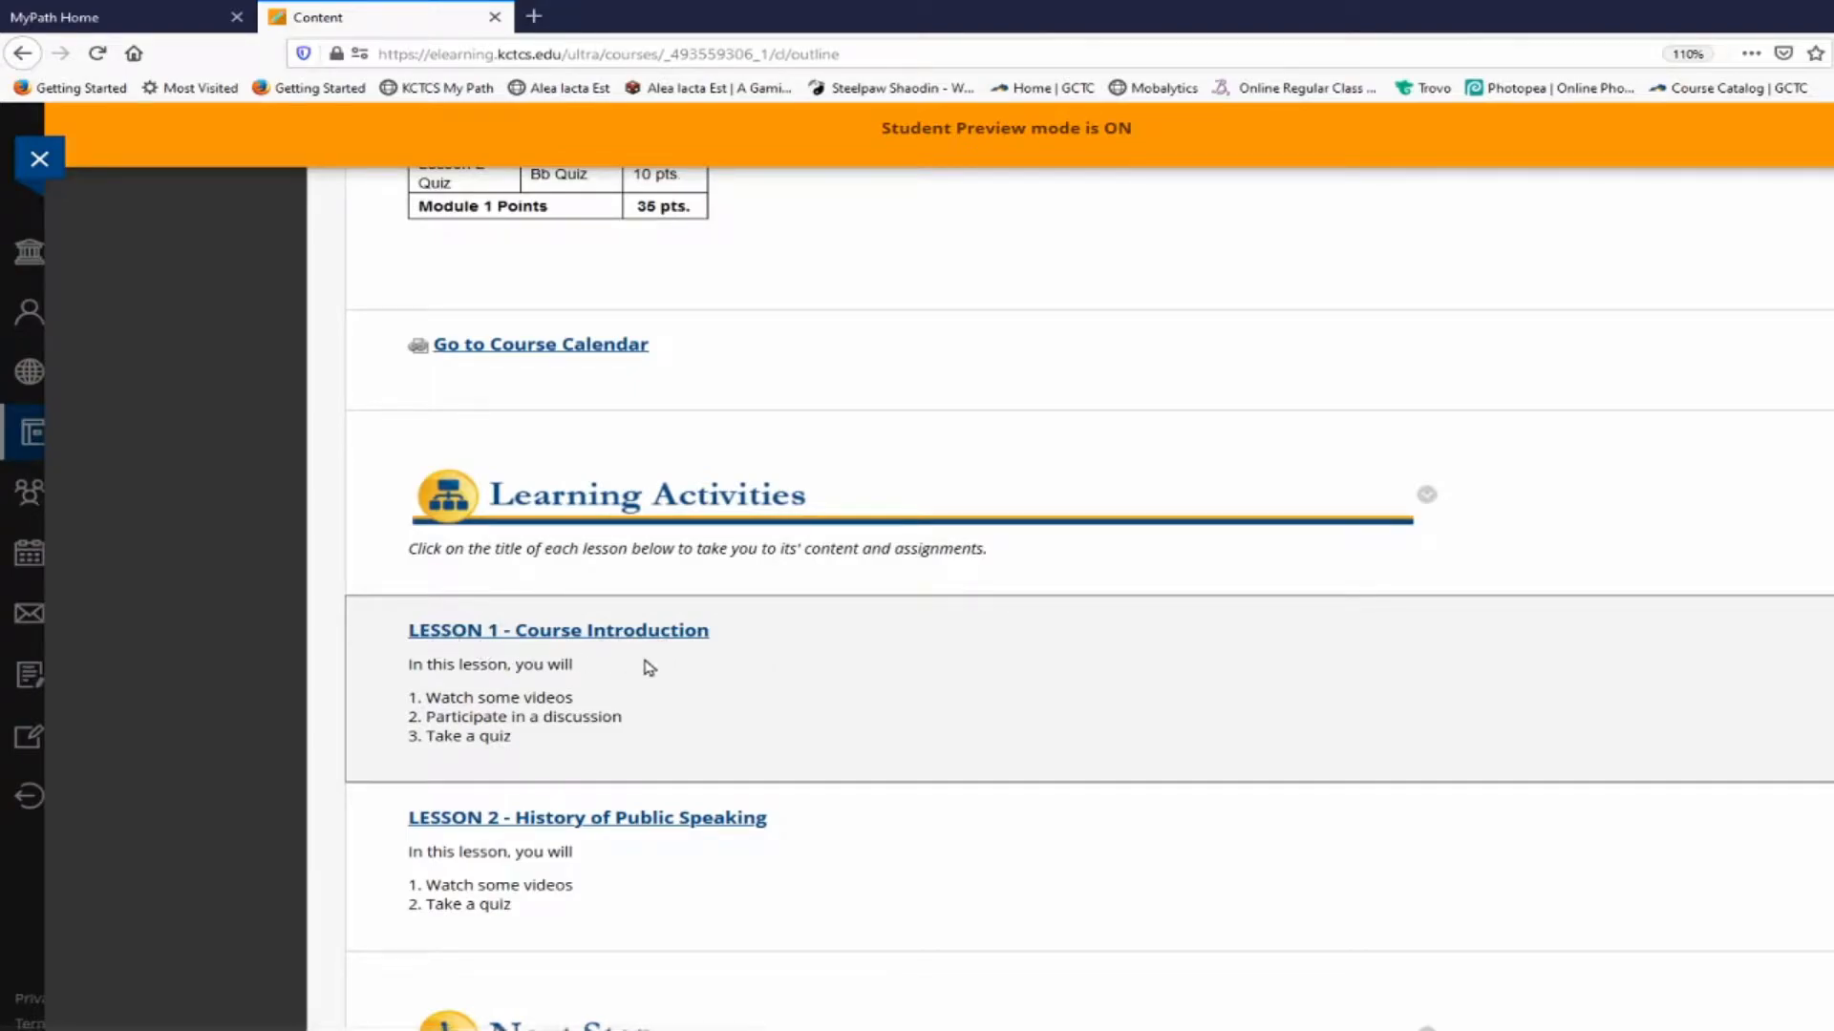
scroll(874, 712, up, 1)
scroll(874, 713, up, 15)
scroll(879, 712, up, 12)
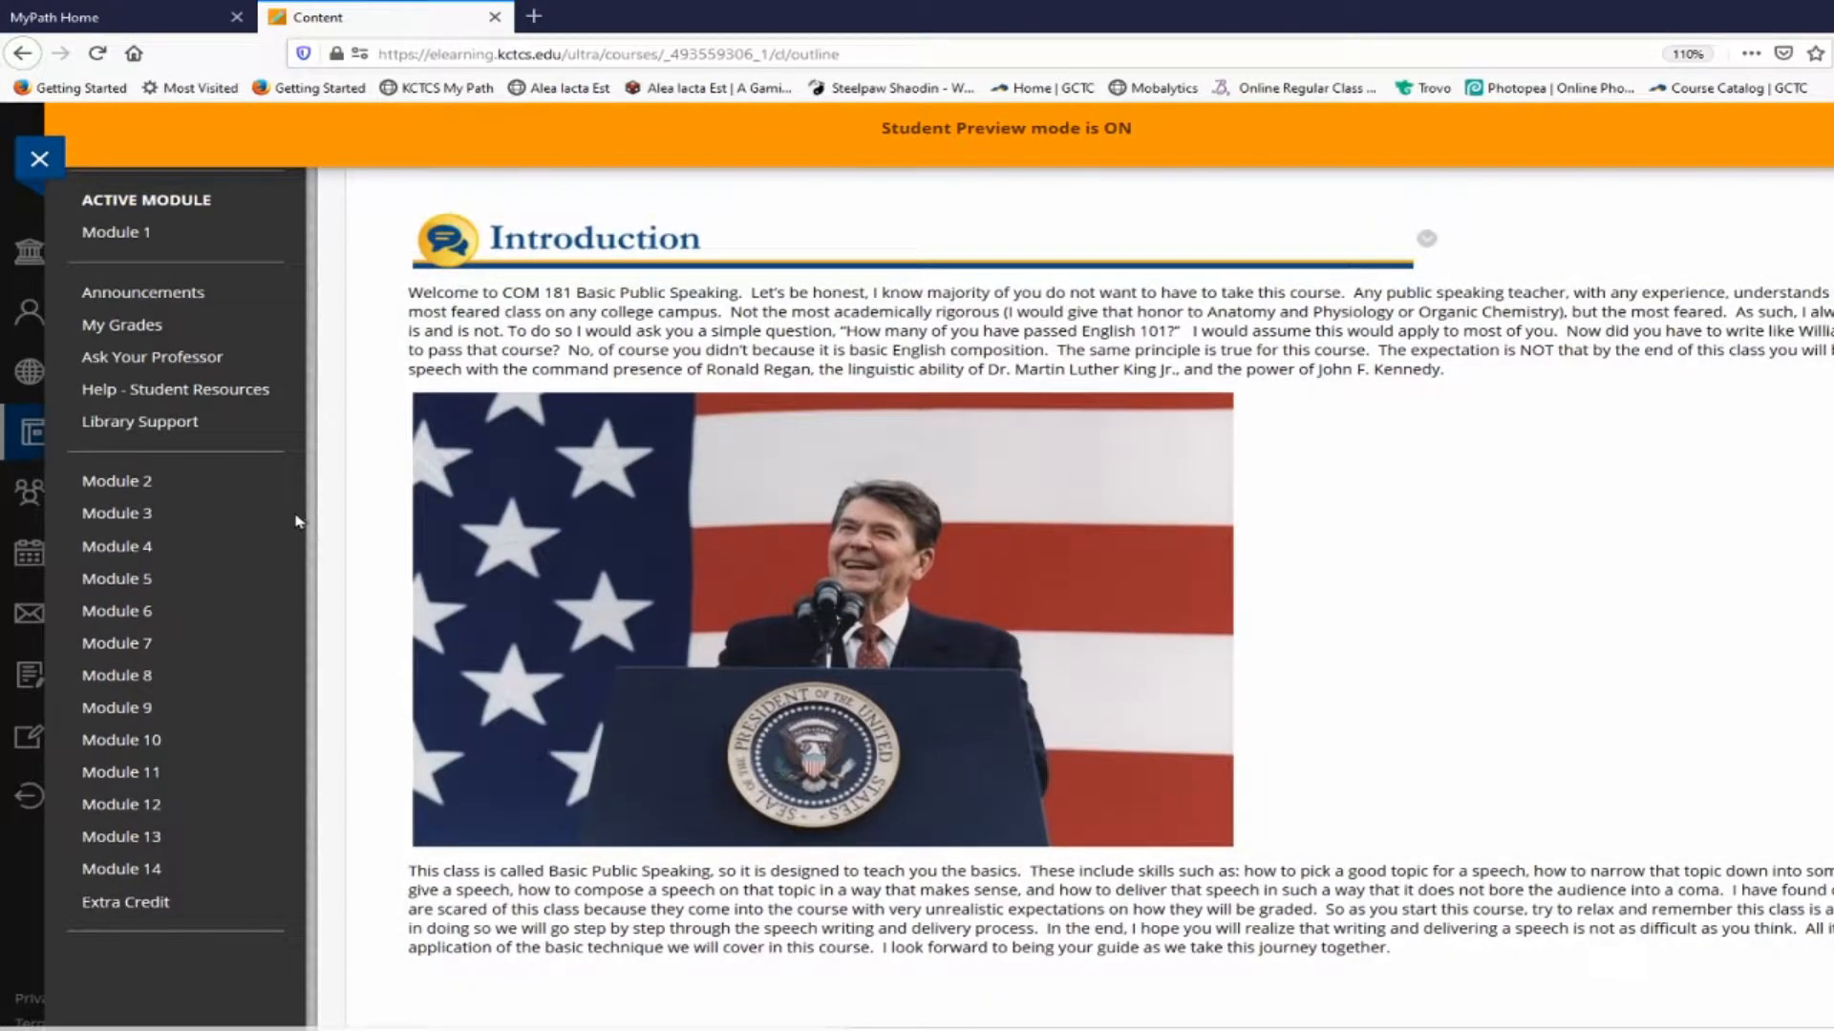
Open Module 2 and review its learning objectives, due assignments and lesson list
click(113, 490)
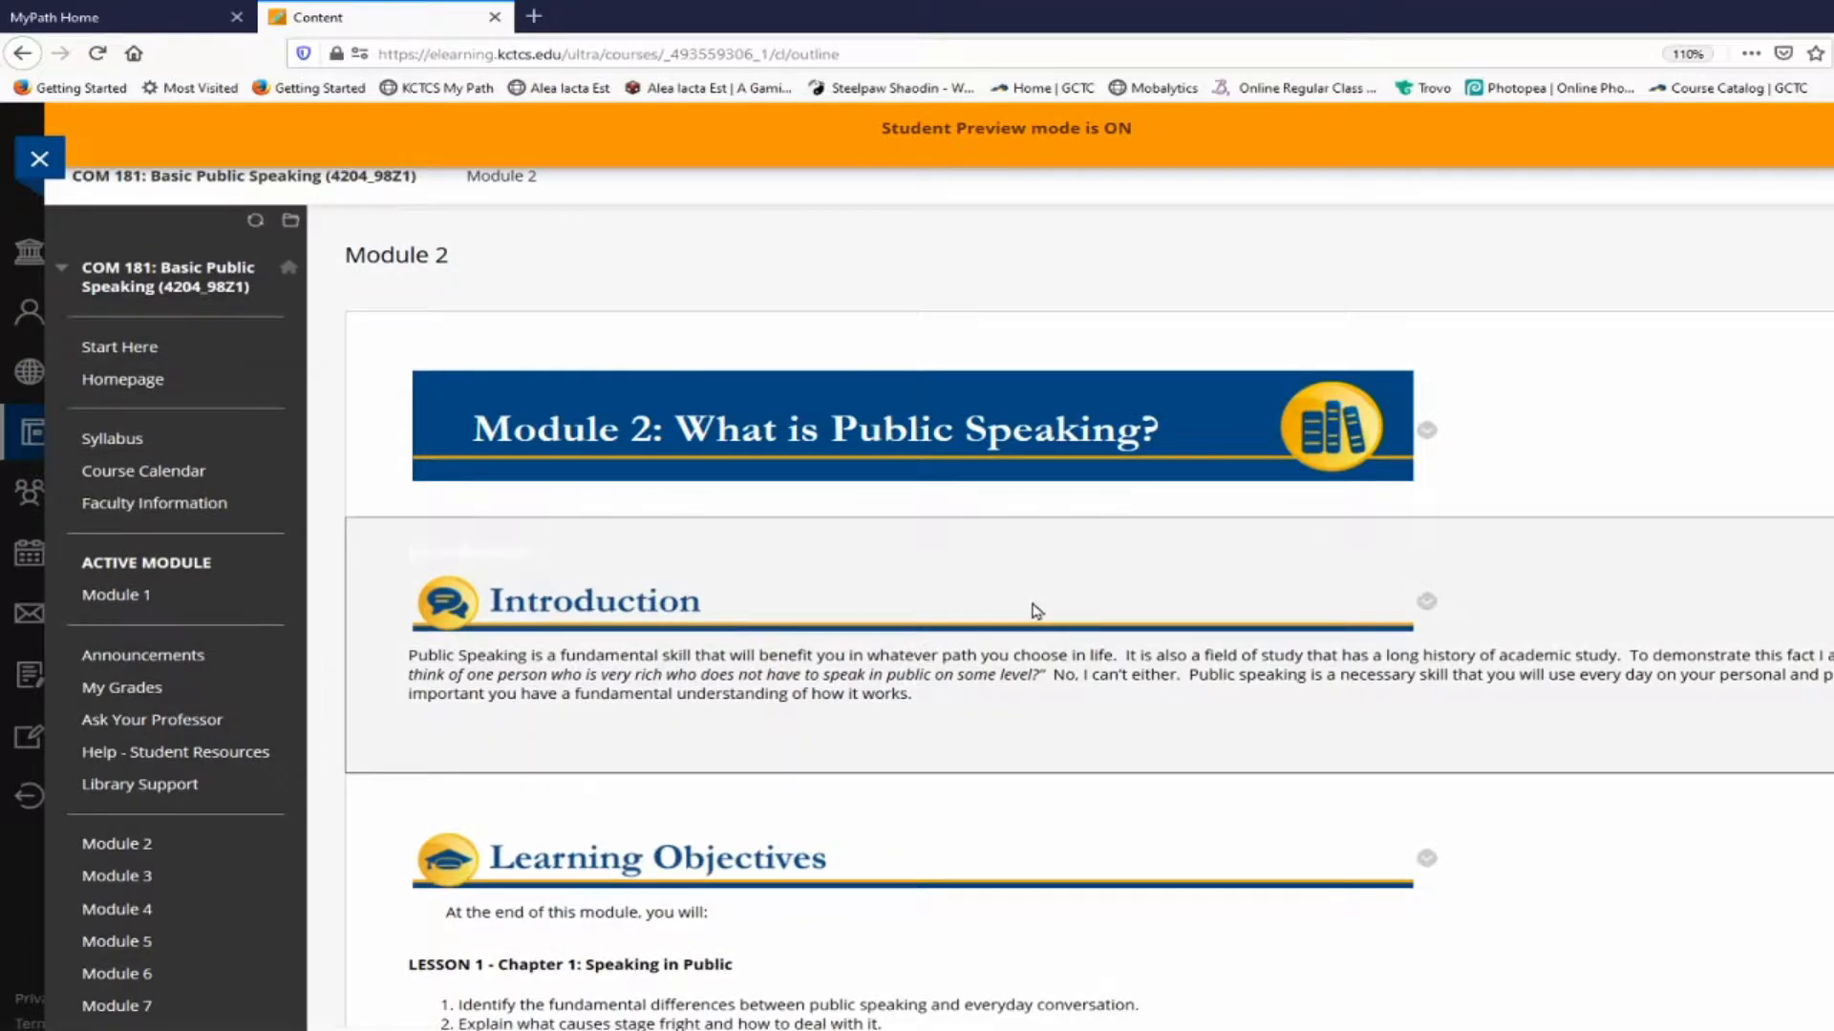
scroll(1029, 610, down, 3)
scroll(1029, 612, down, 3)
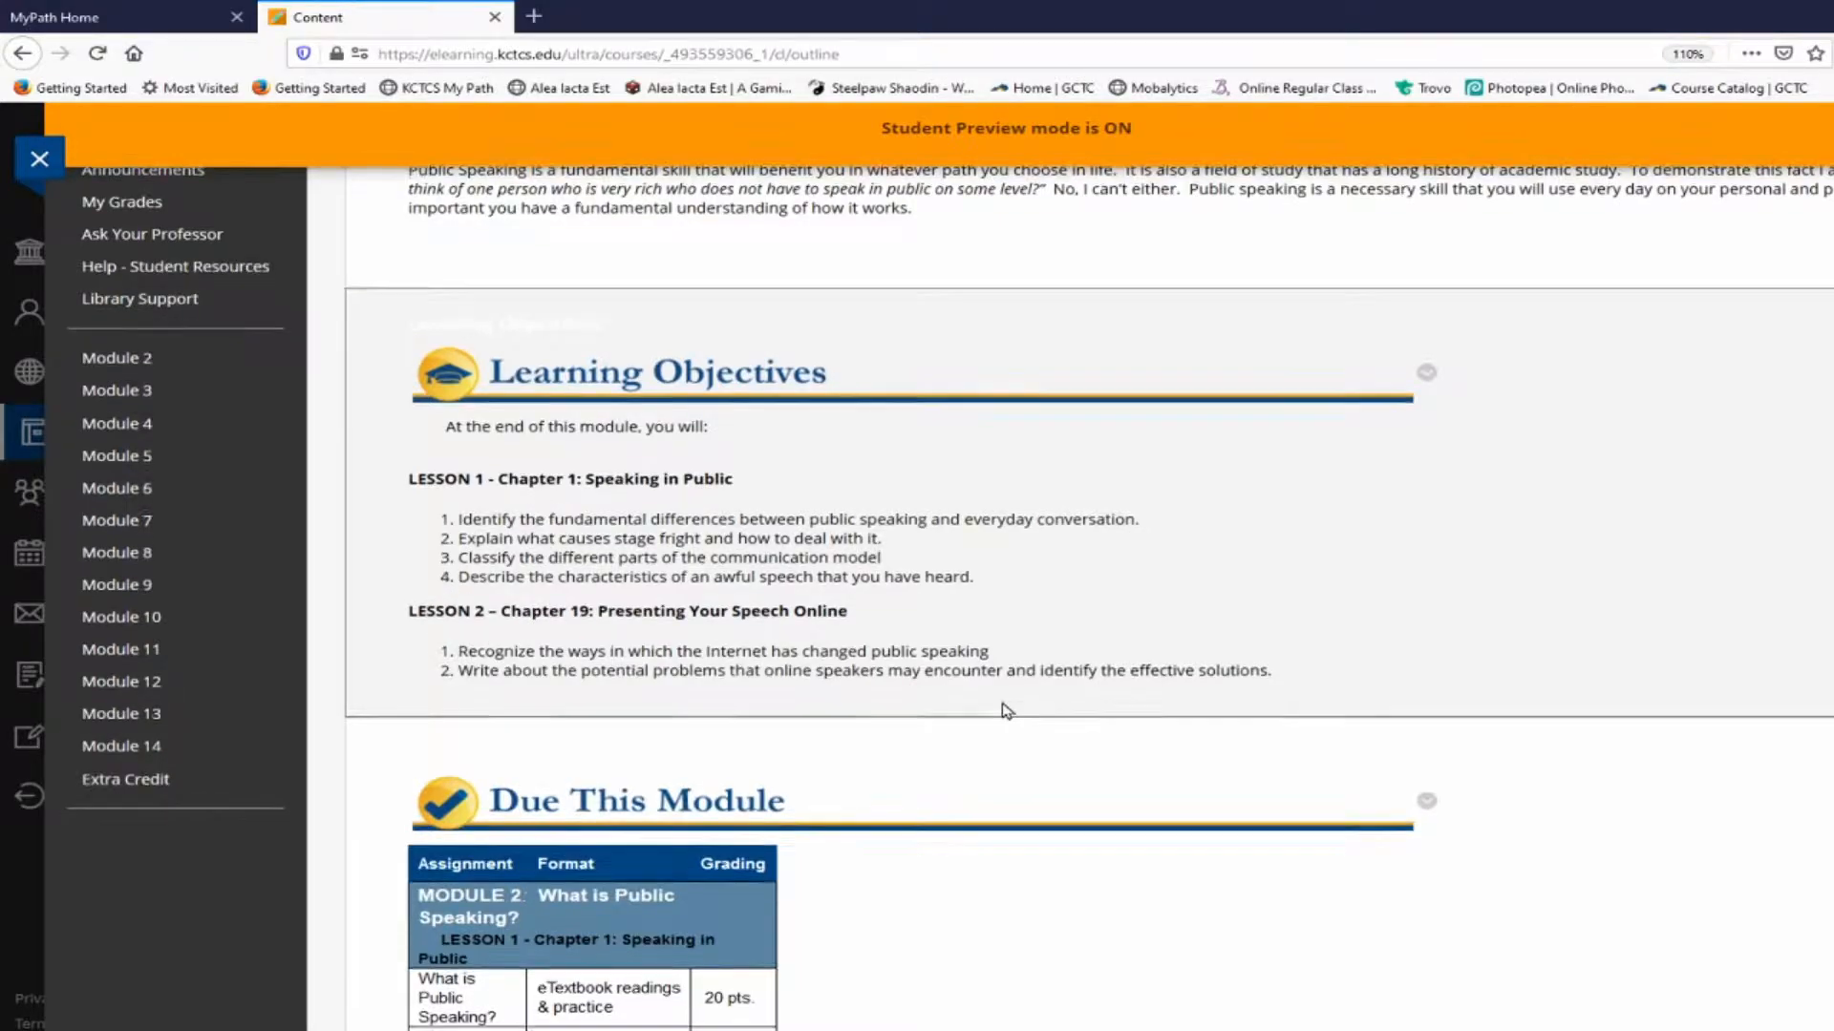
scroll(1002, 710, down, 3)
scroll(1007, 711, down, 5)
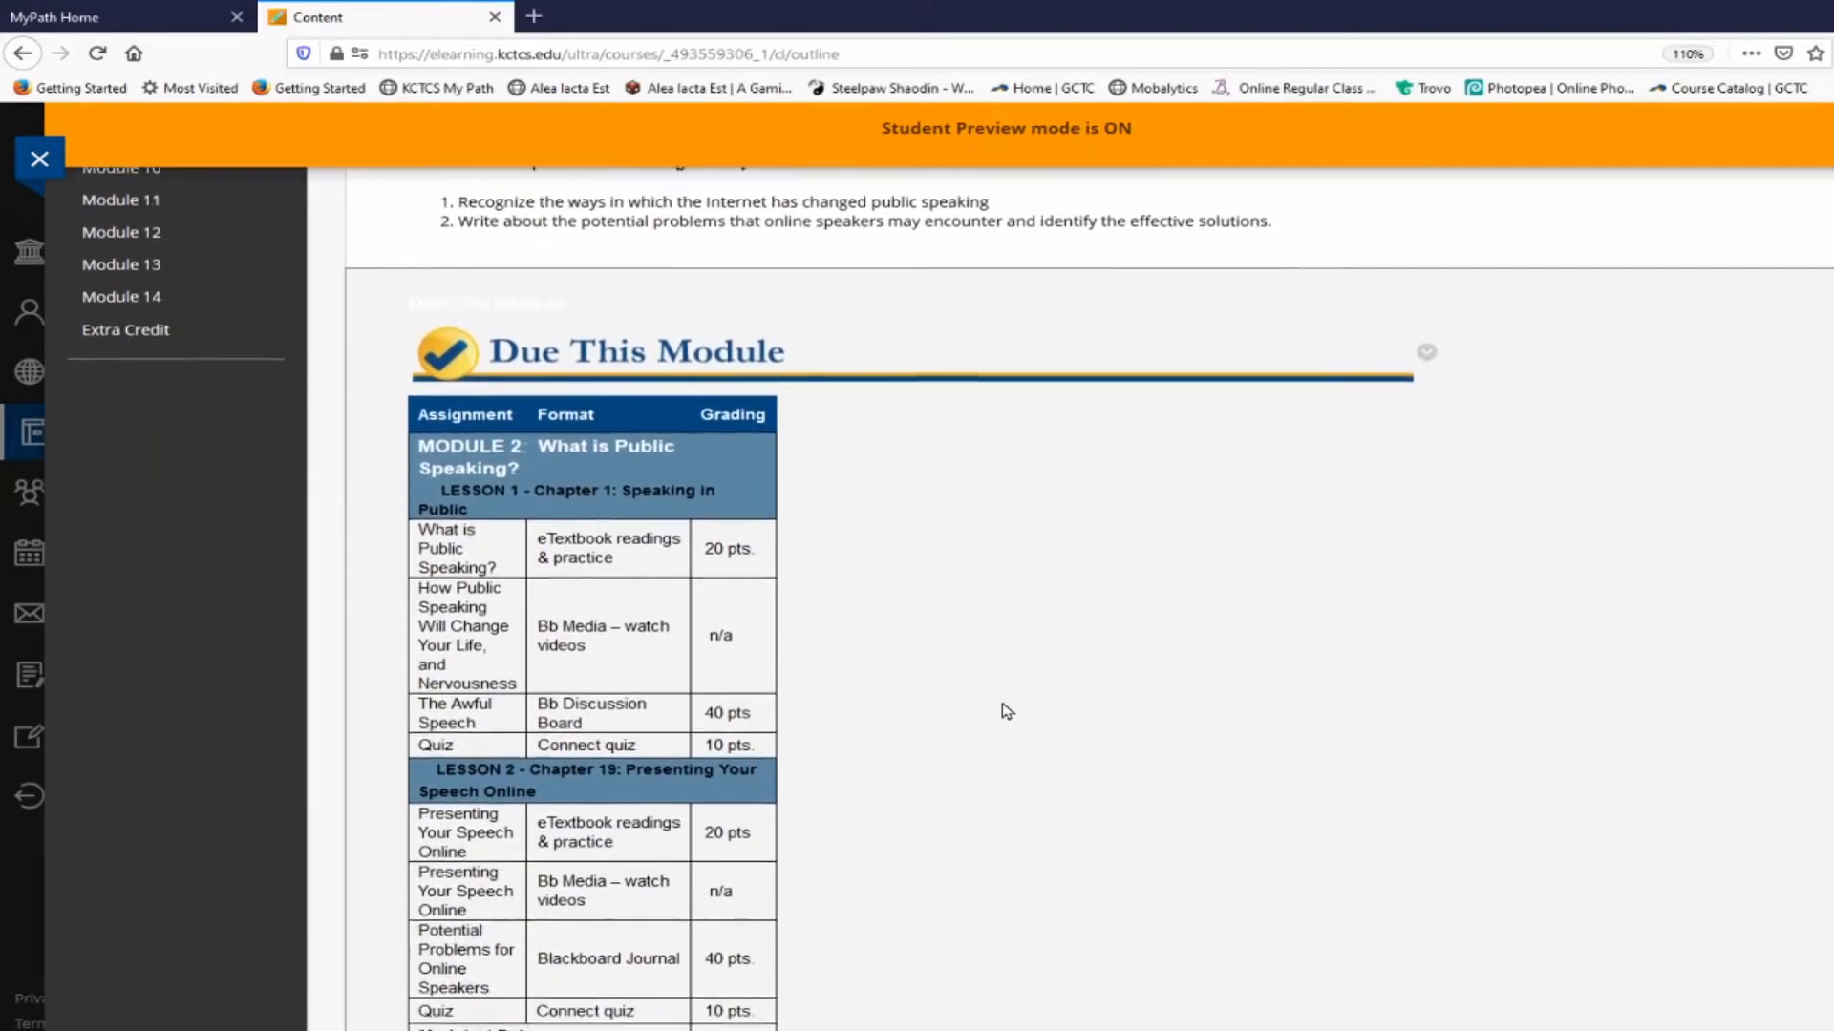
scroll(1006, 711, down, 5)
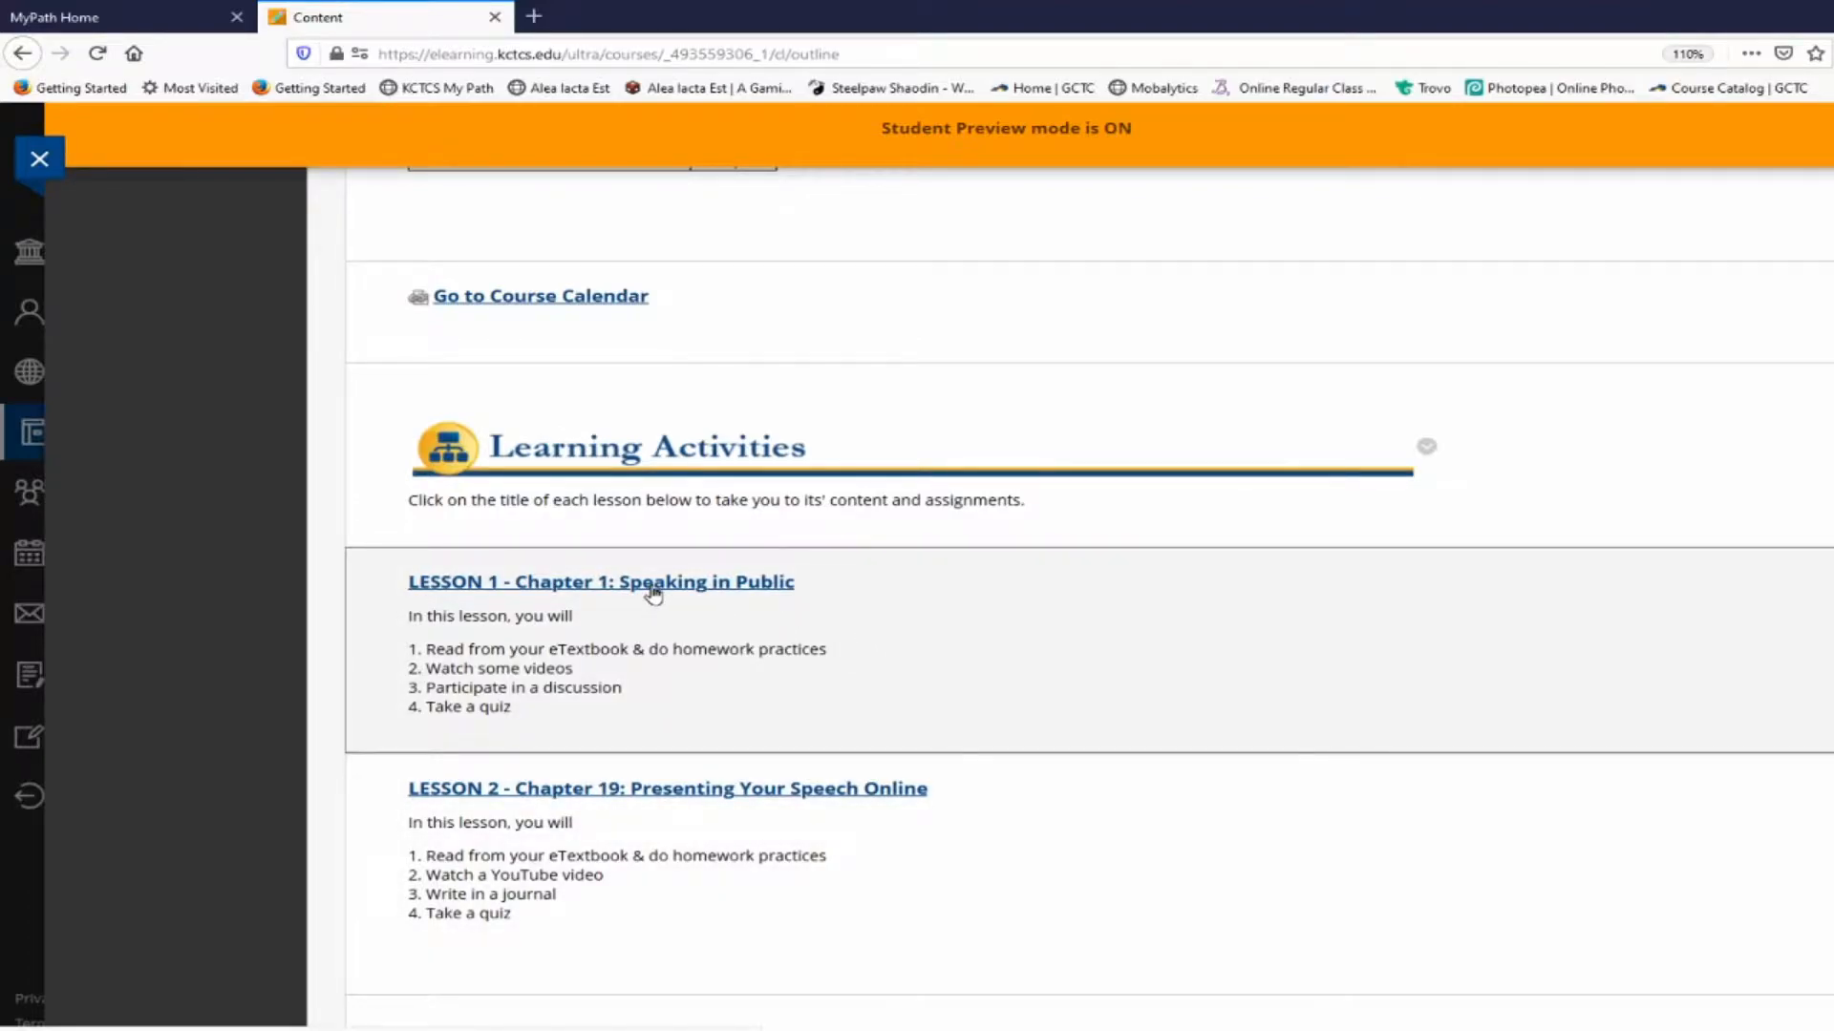
Open LESSON 1 - Chapter 1: Speaking in Public and launch its SmartBook Chapter 1 assignment
click(654, 585)
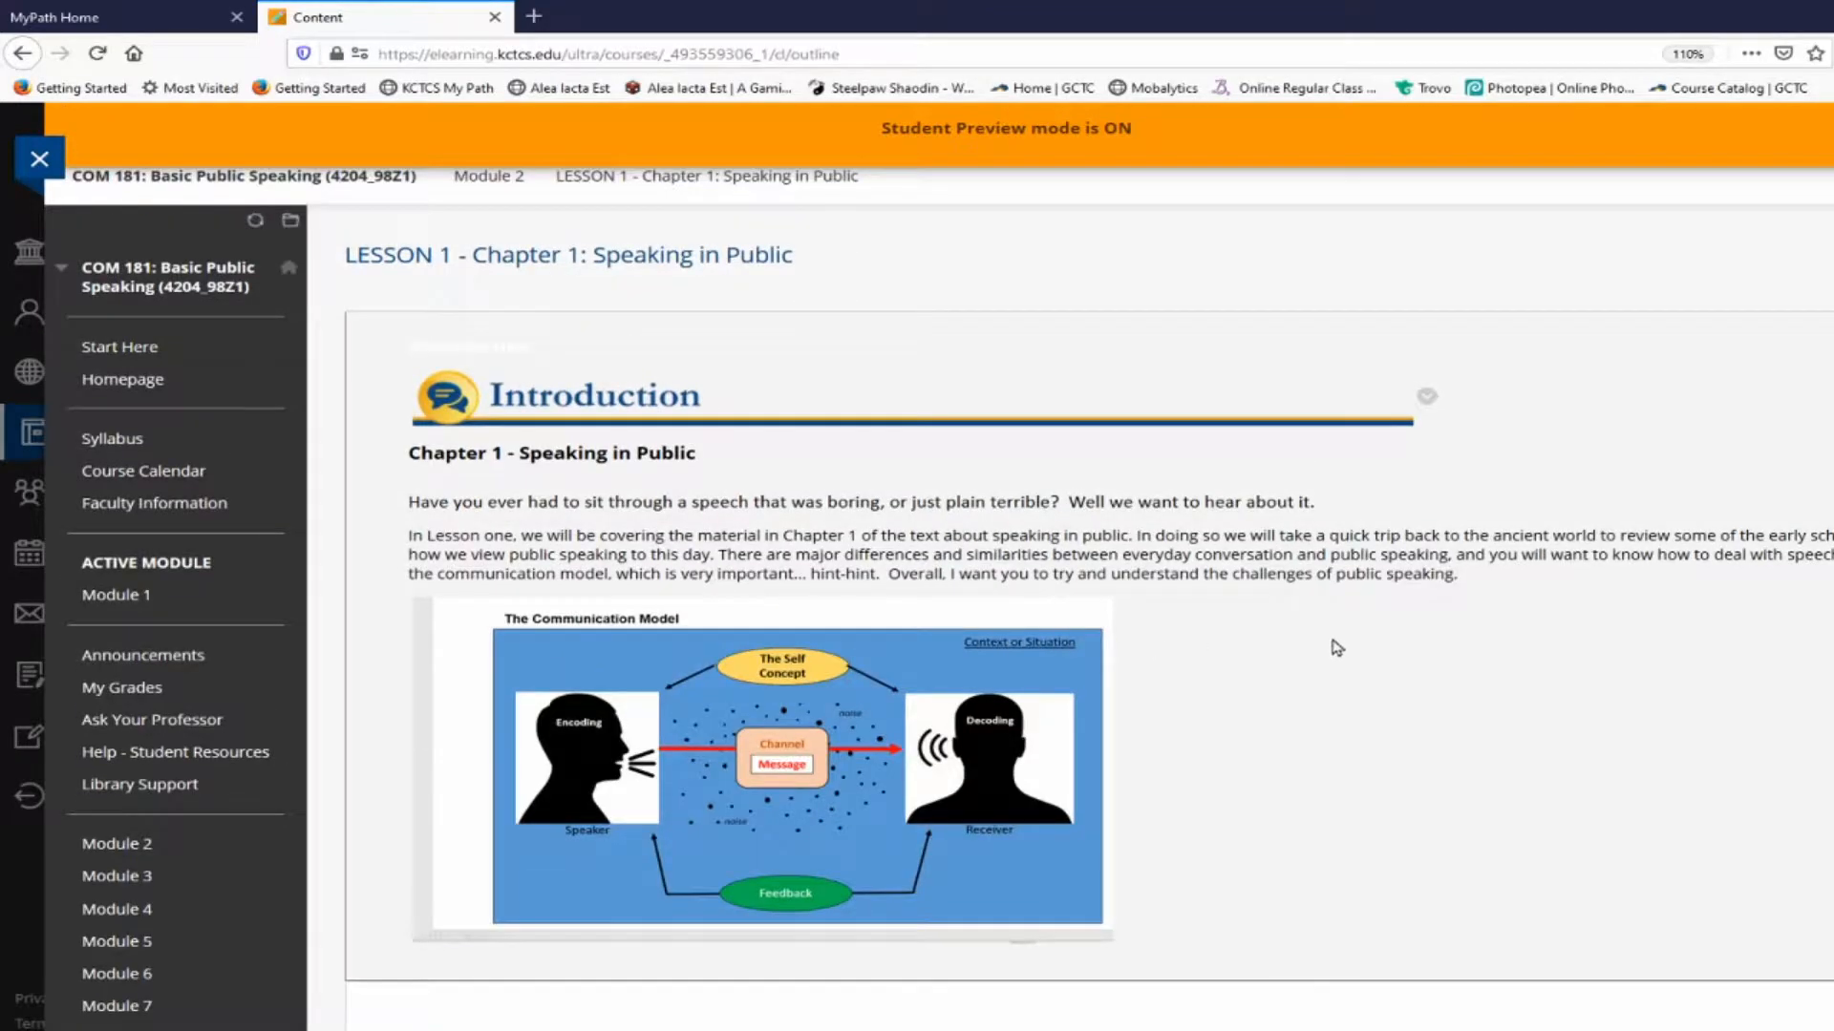
scroll(1283, 634, down, 6)
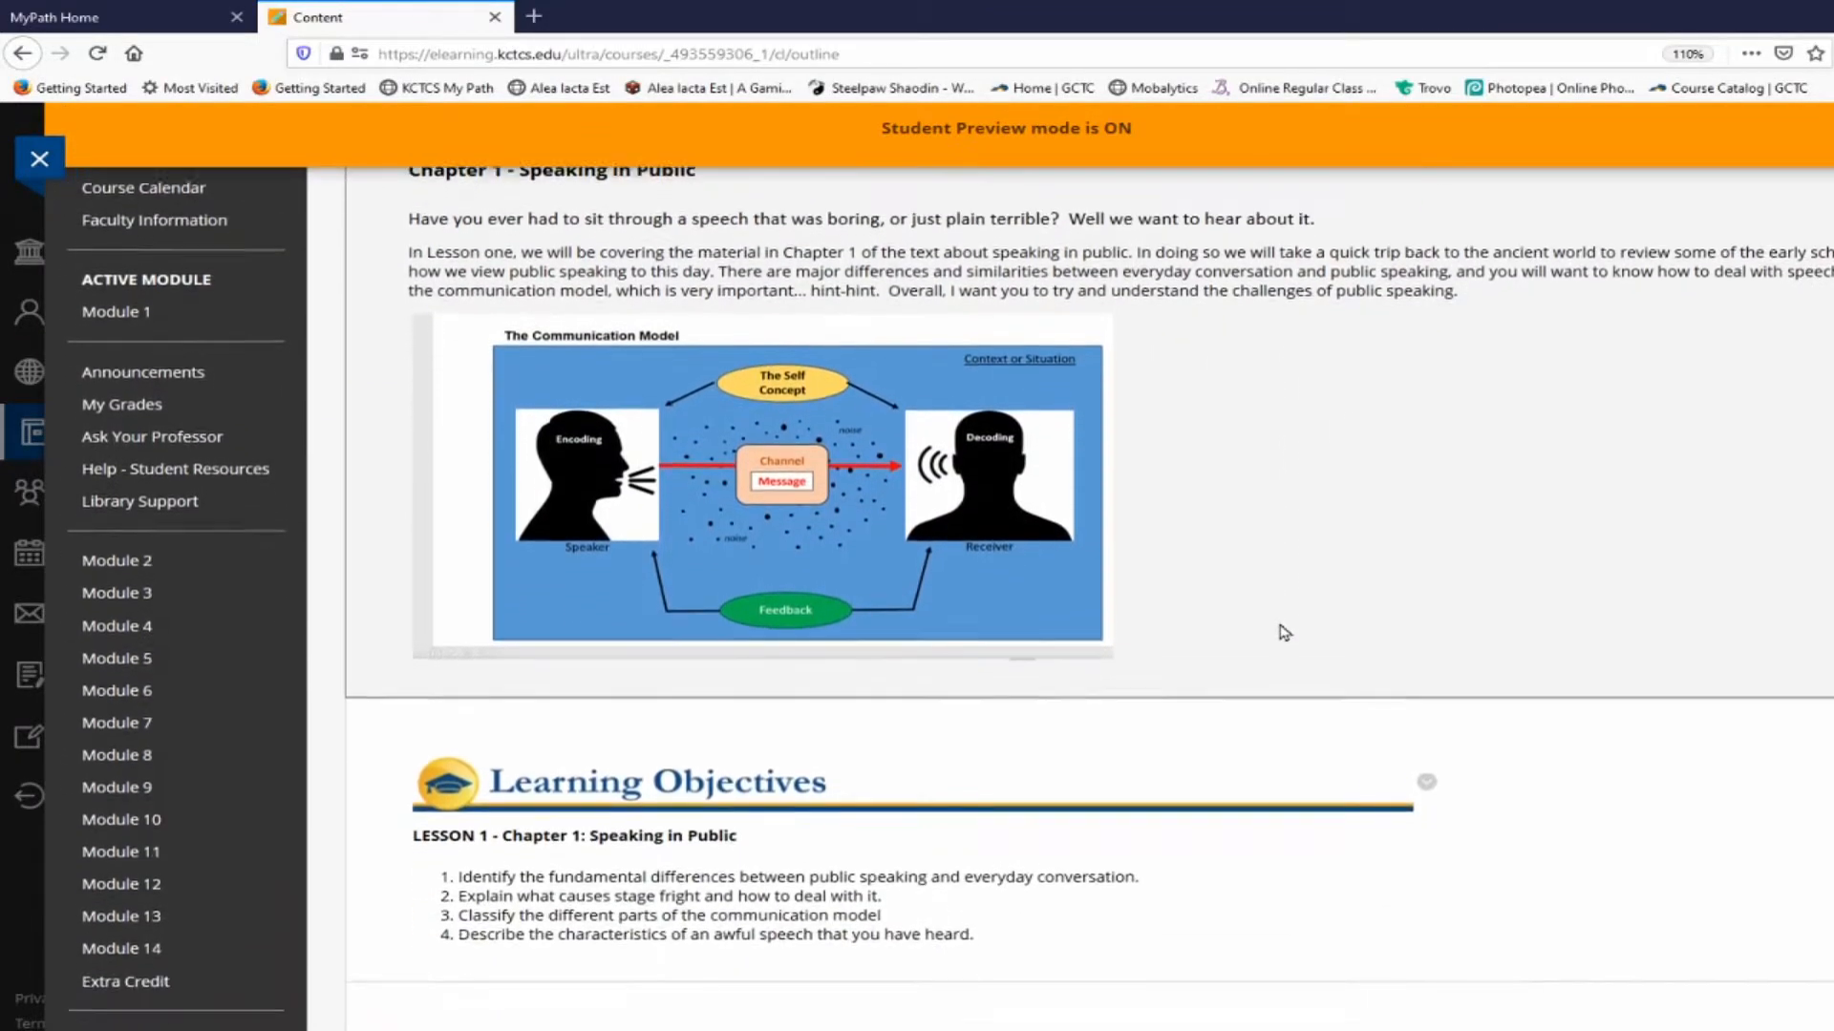
scroll(1284, 633, down, 5)
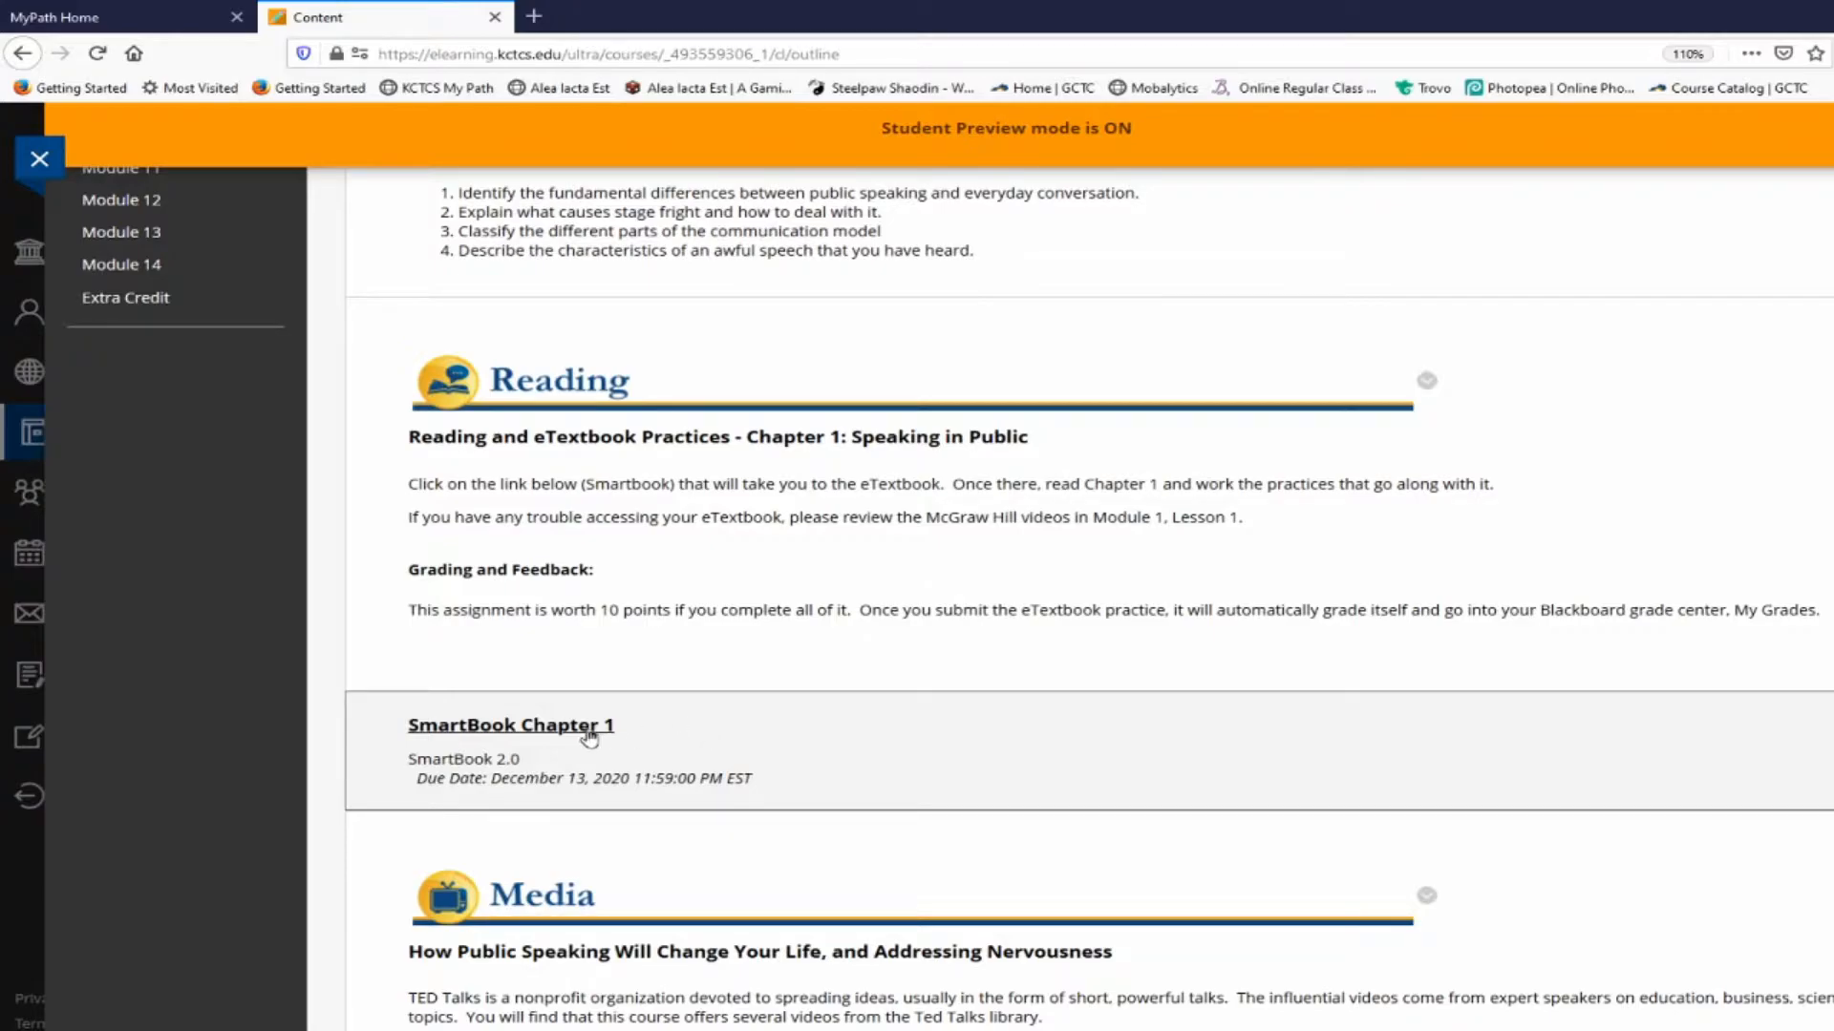
click(486, 730)
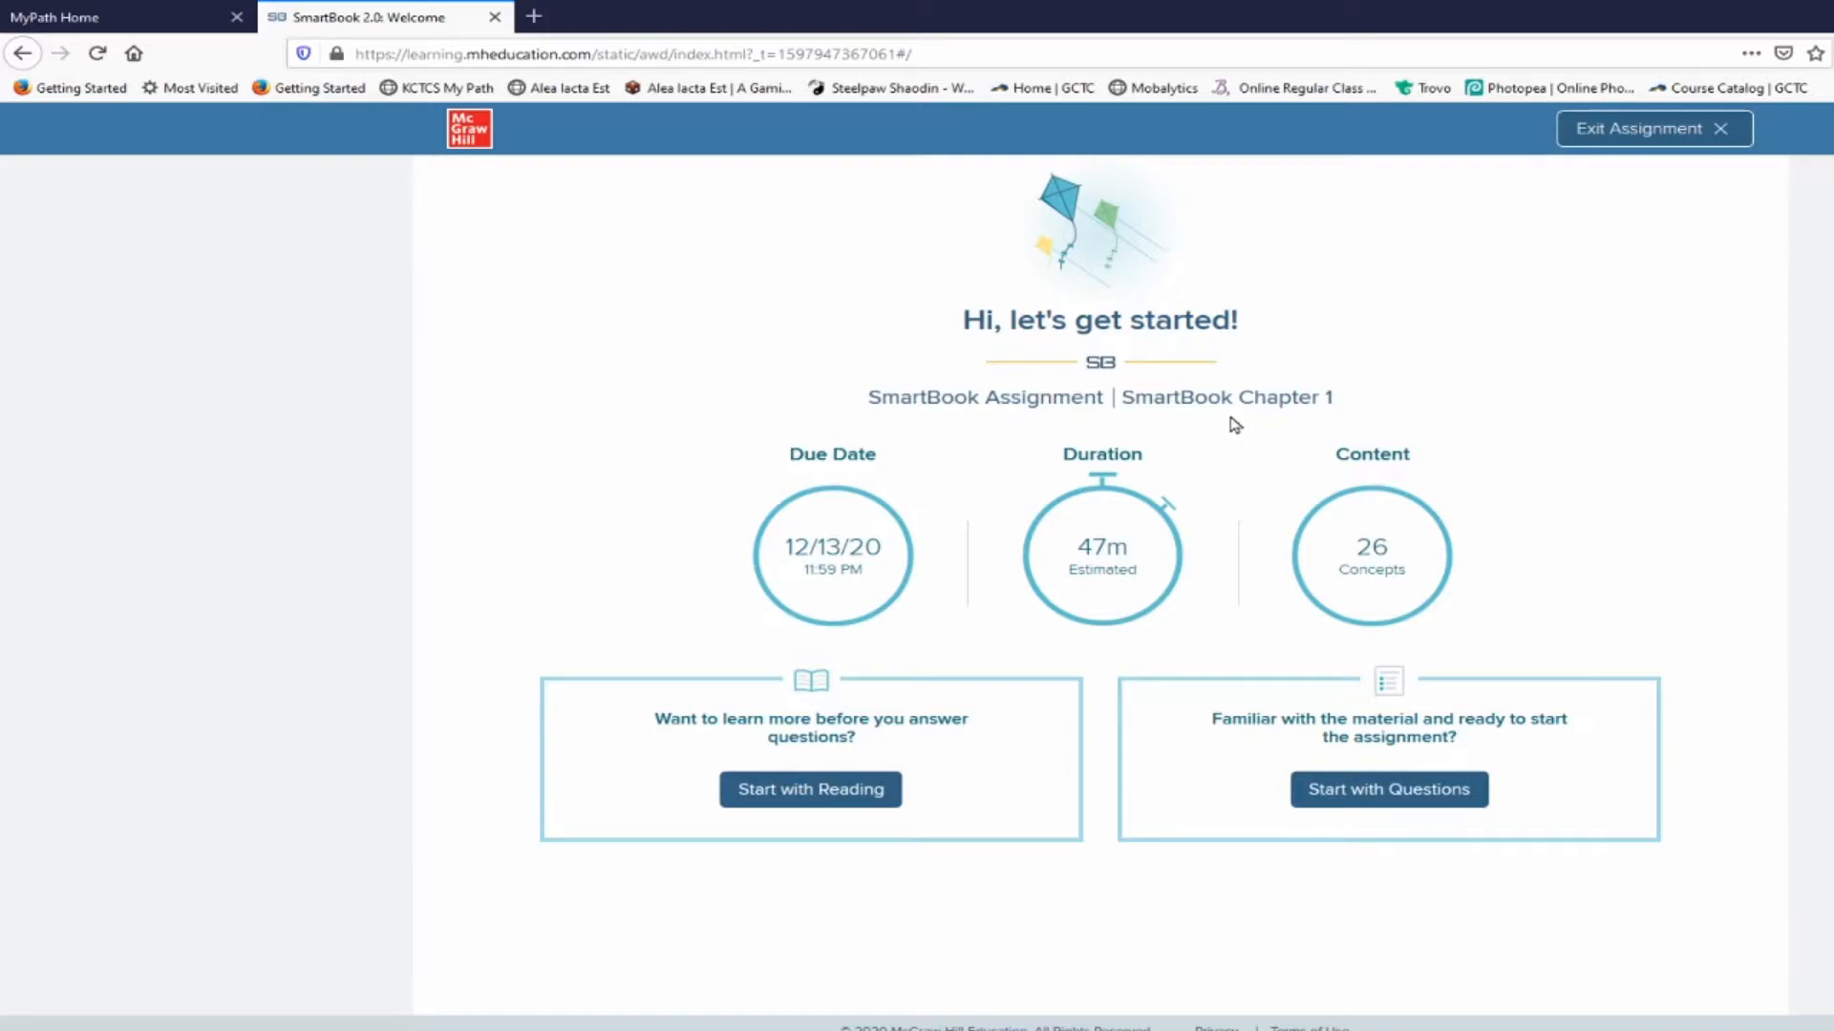
Start the assignment with reading and look over the chapter's opening page and the section The Power of Public Speaking
click(828, 808)
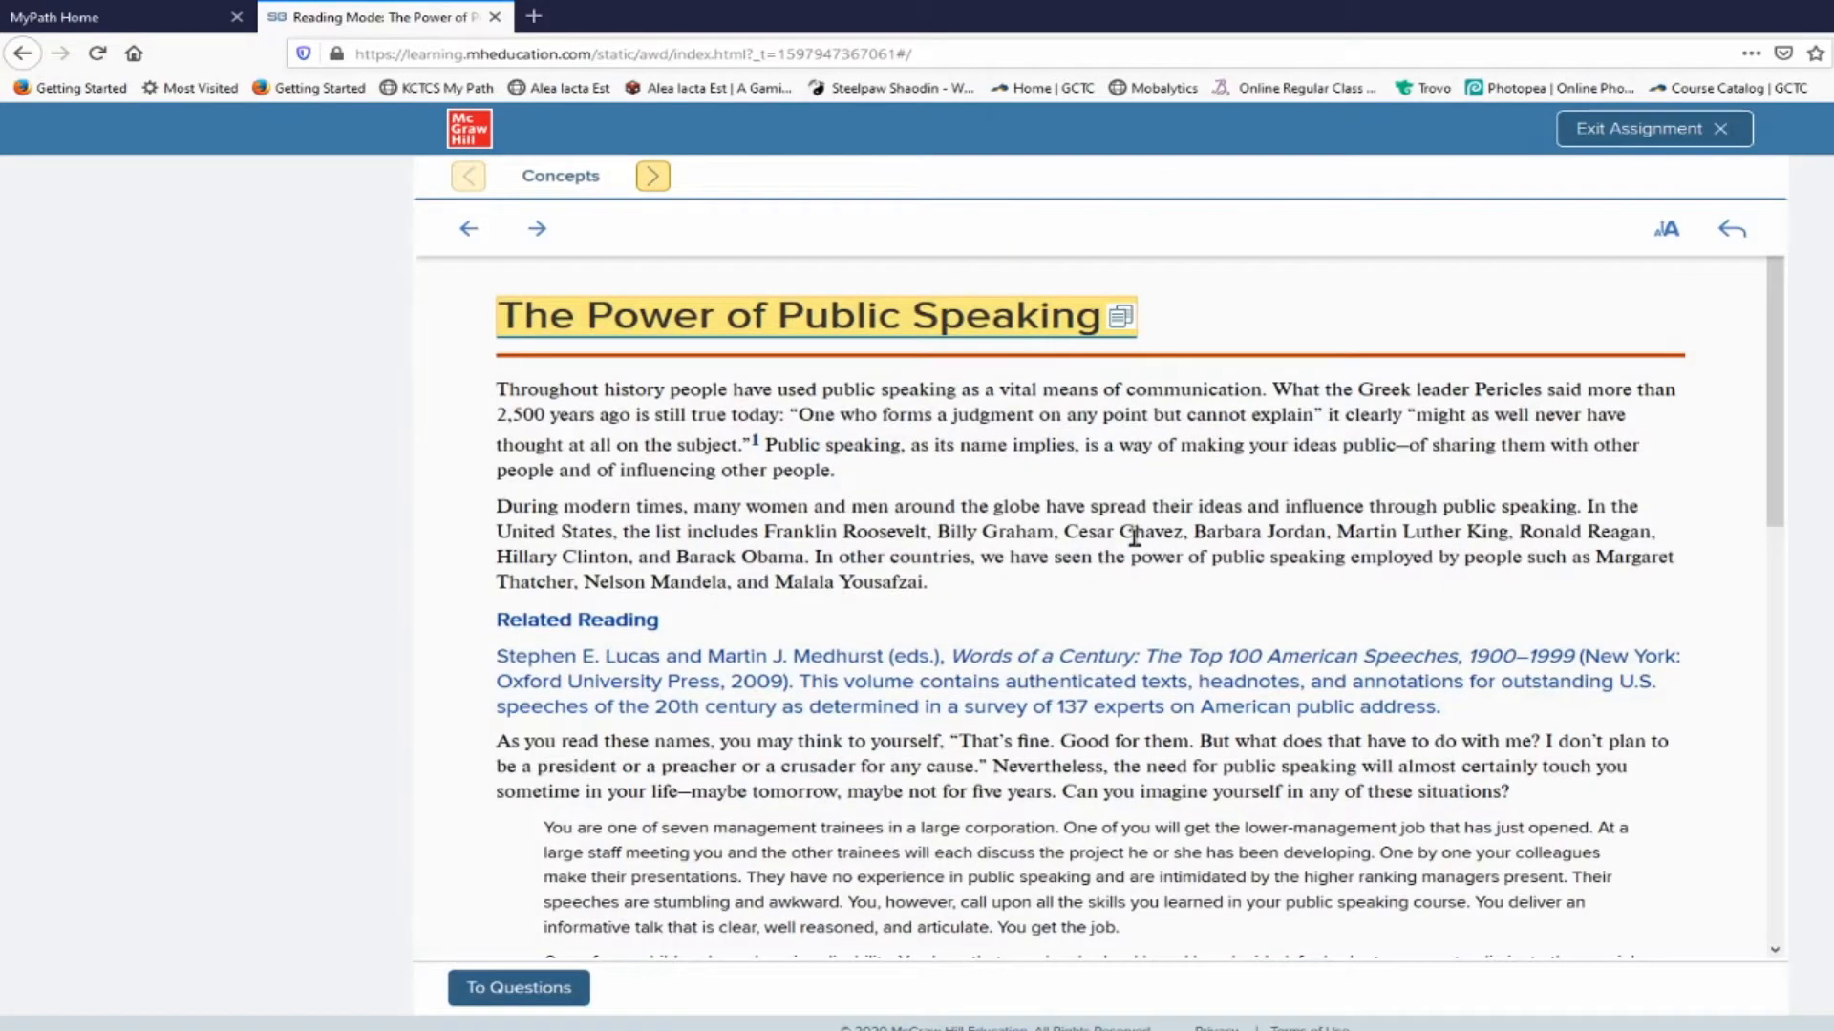
click(468, 228)
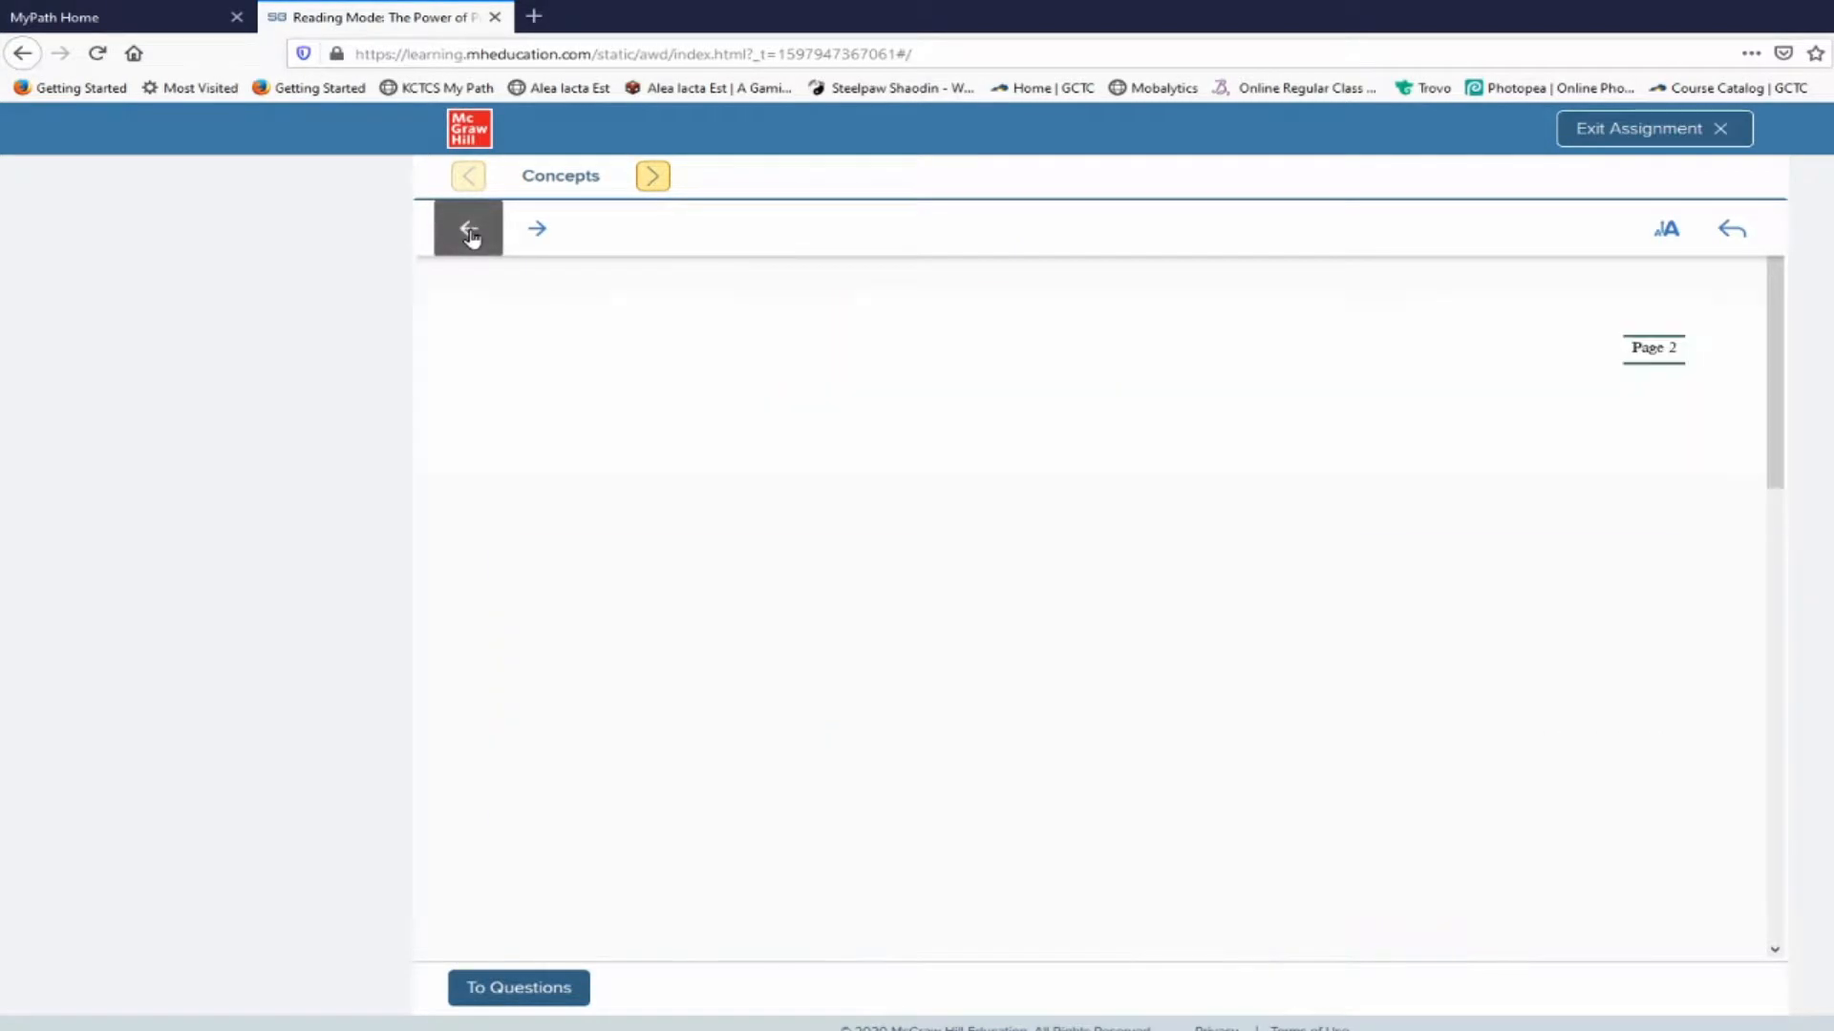
scroll(899, 519, down, 10)
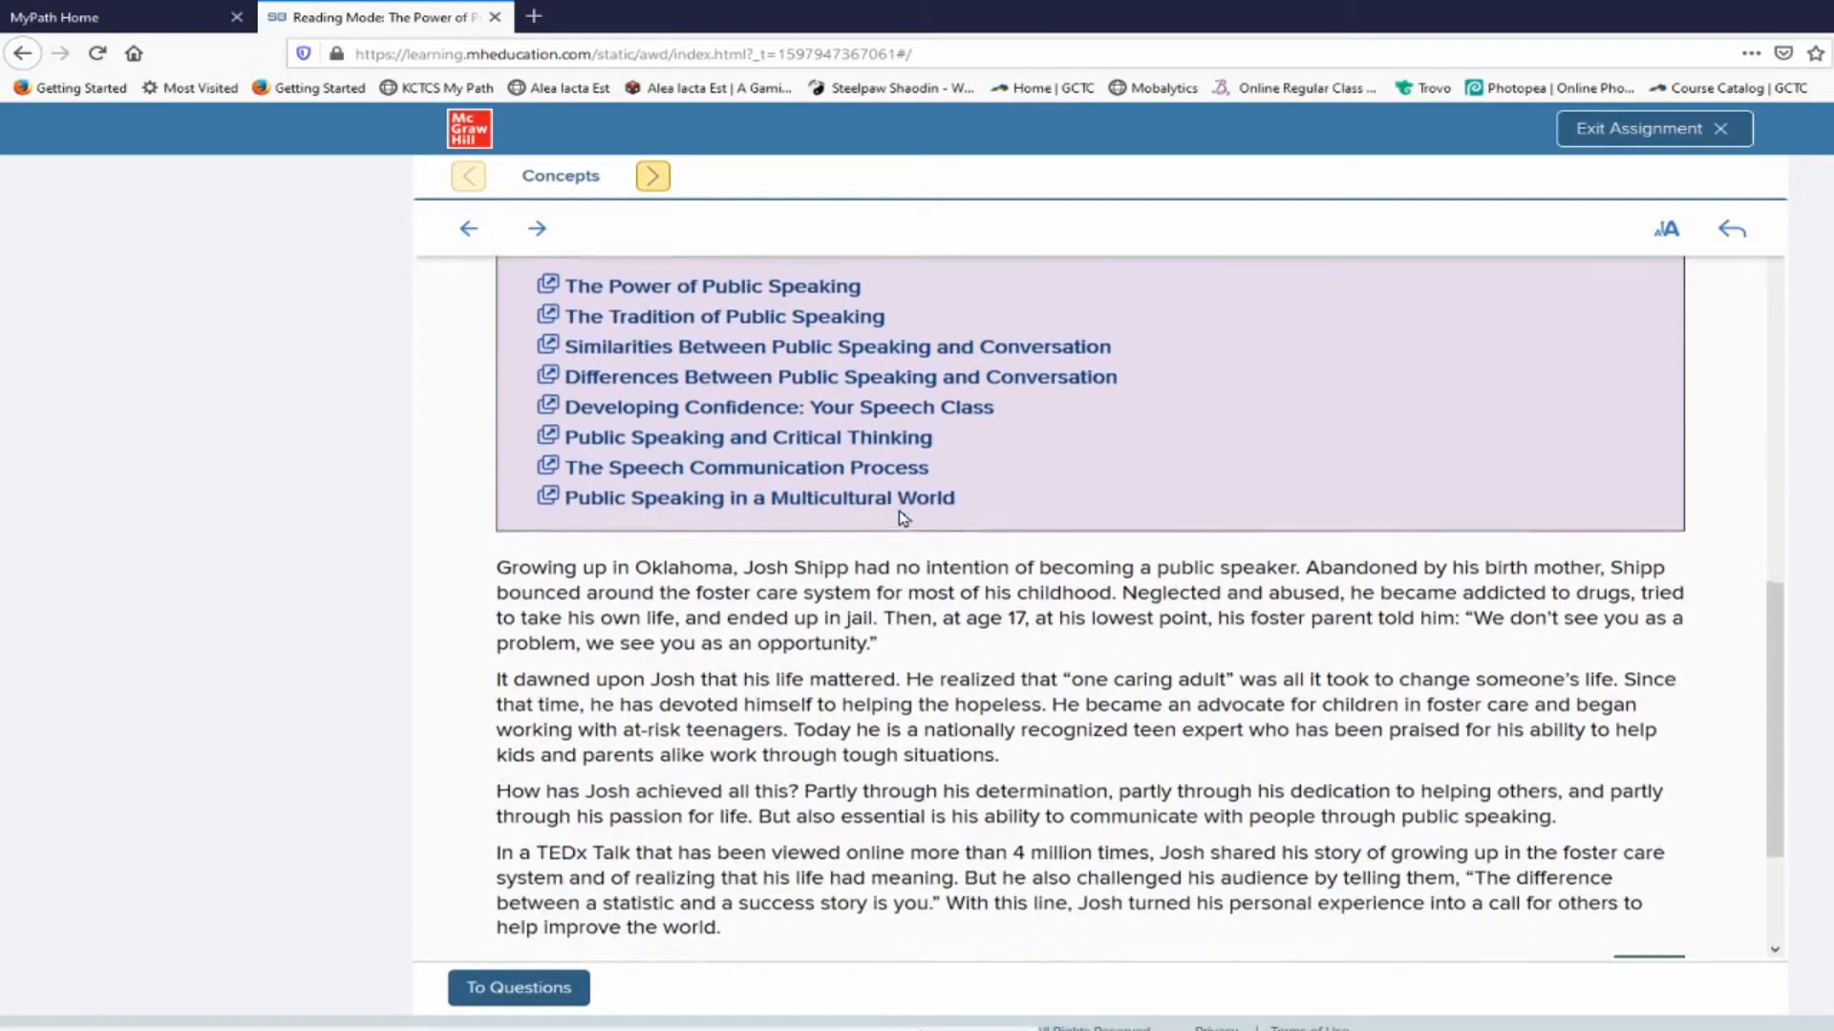
scroll(899, 518, up, 10)
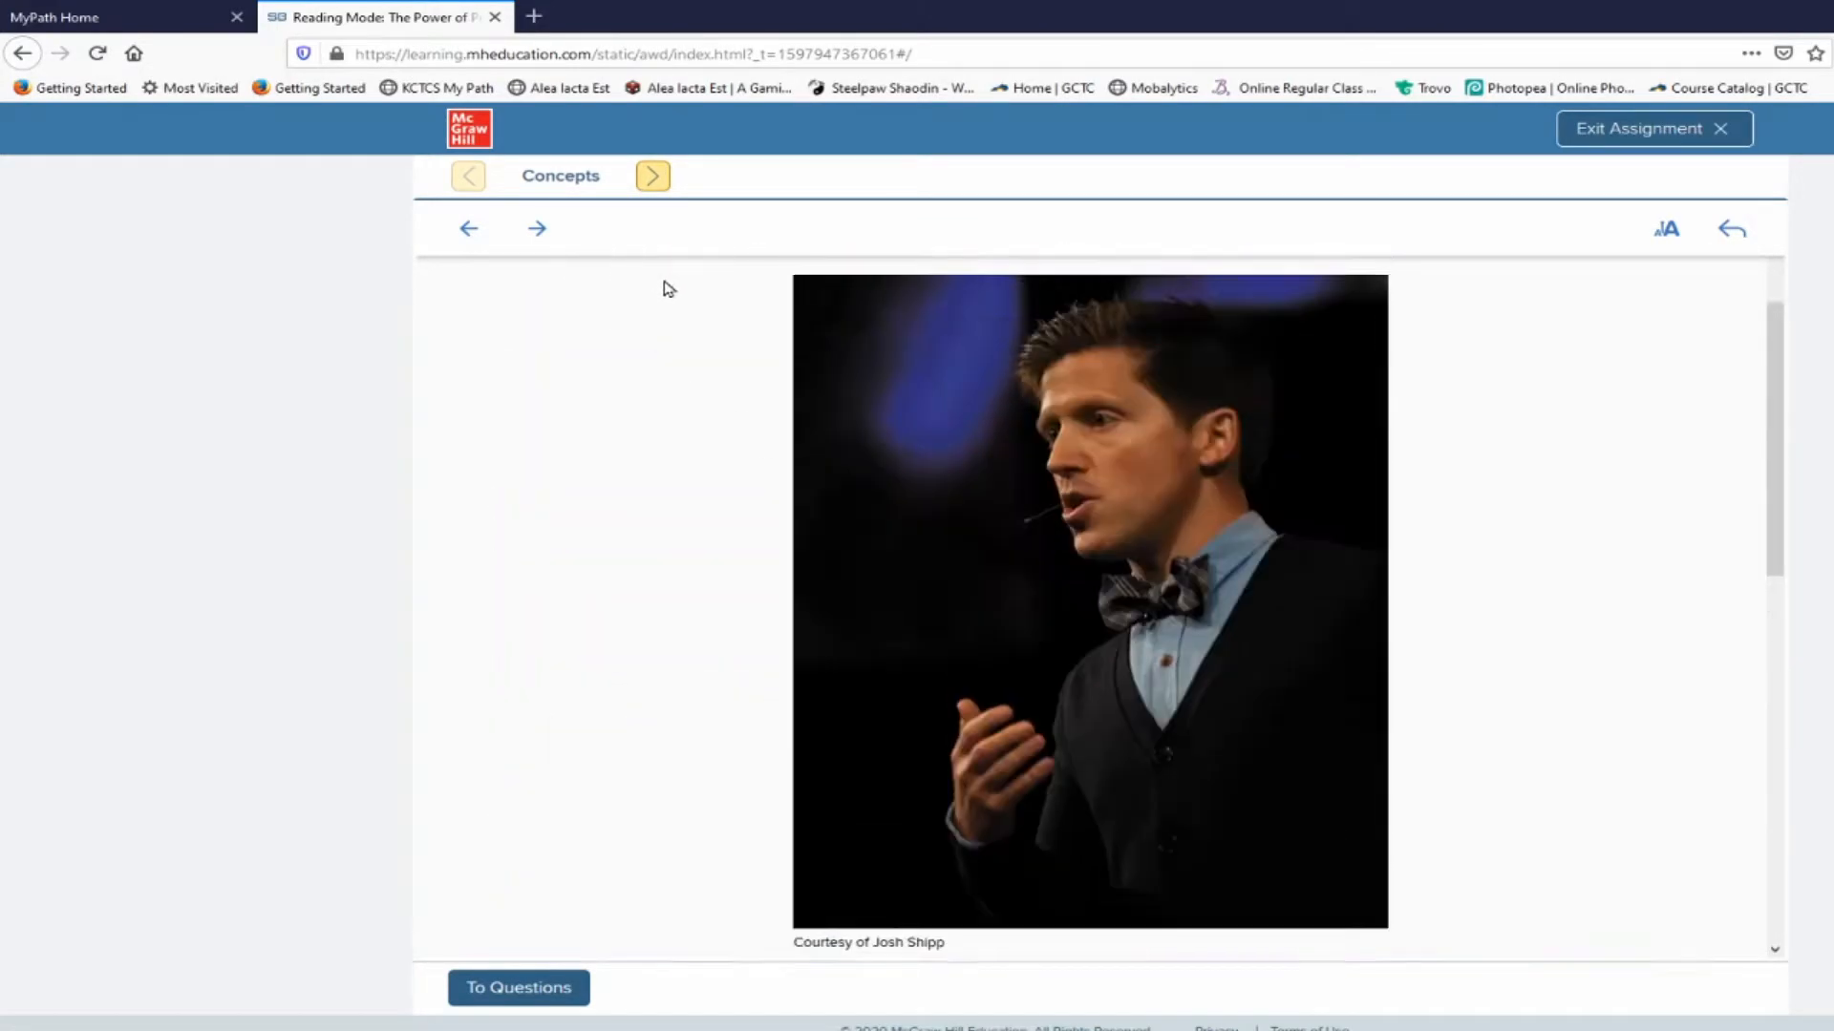
click(552, 237)
scroll(716, 561, down, 4)
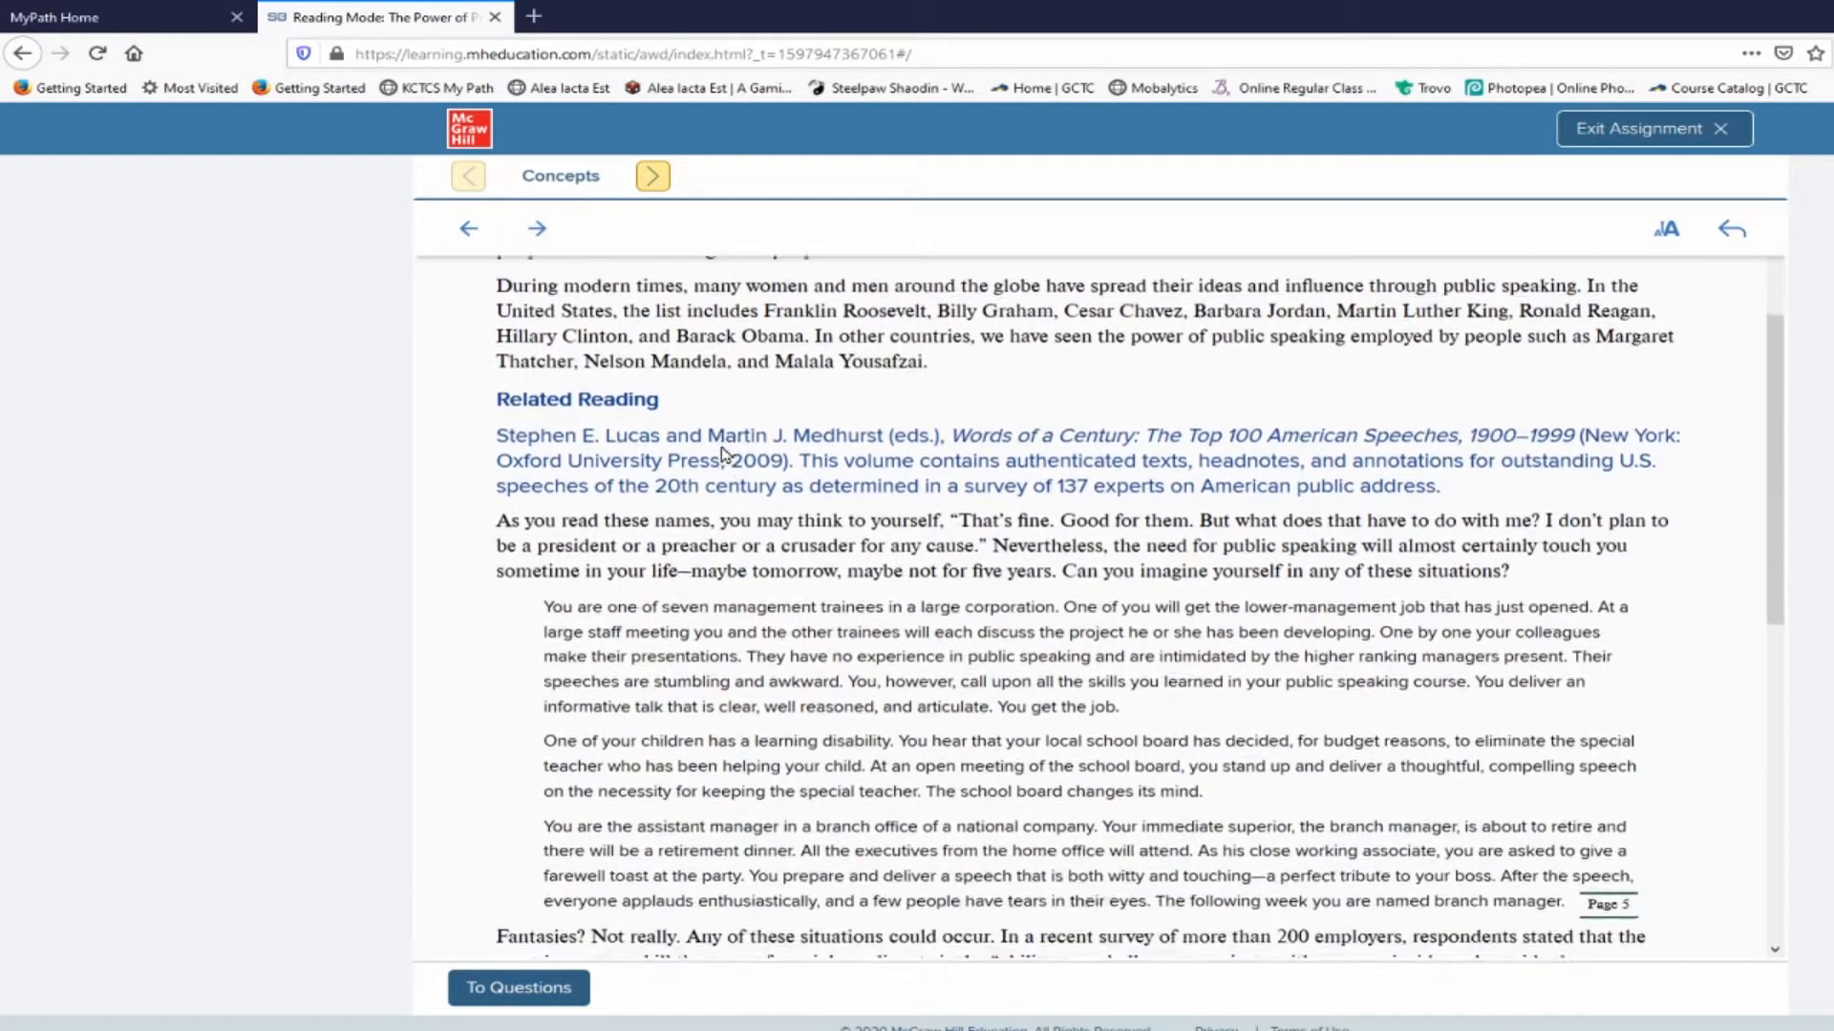
scroll(726, 454, up, 4)
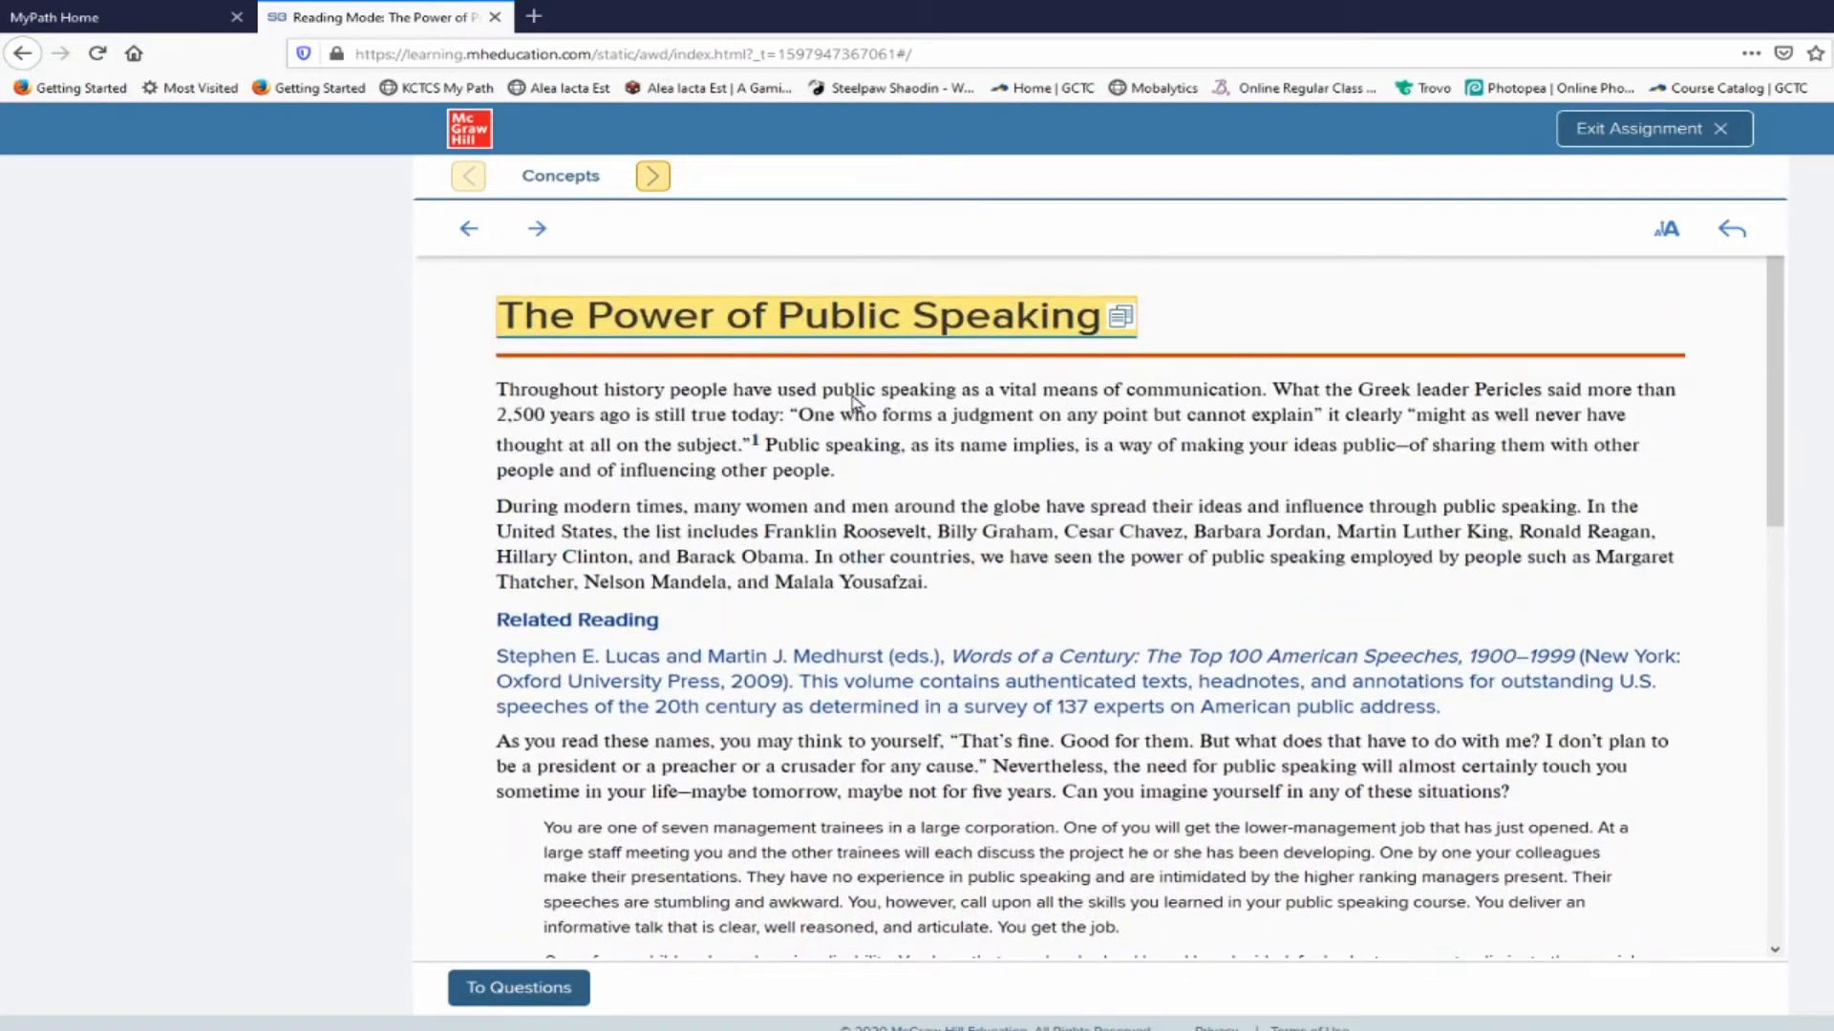
Advance to the section The Tradition of Public Speaking and look at the text size control
click(535, 229)
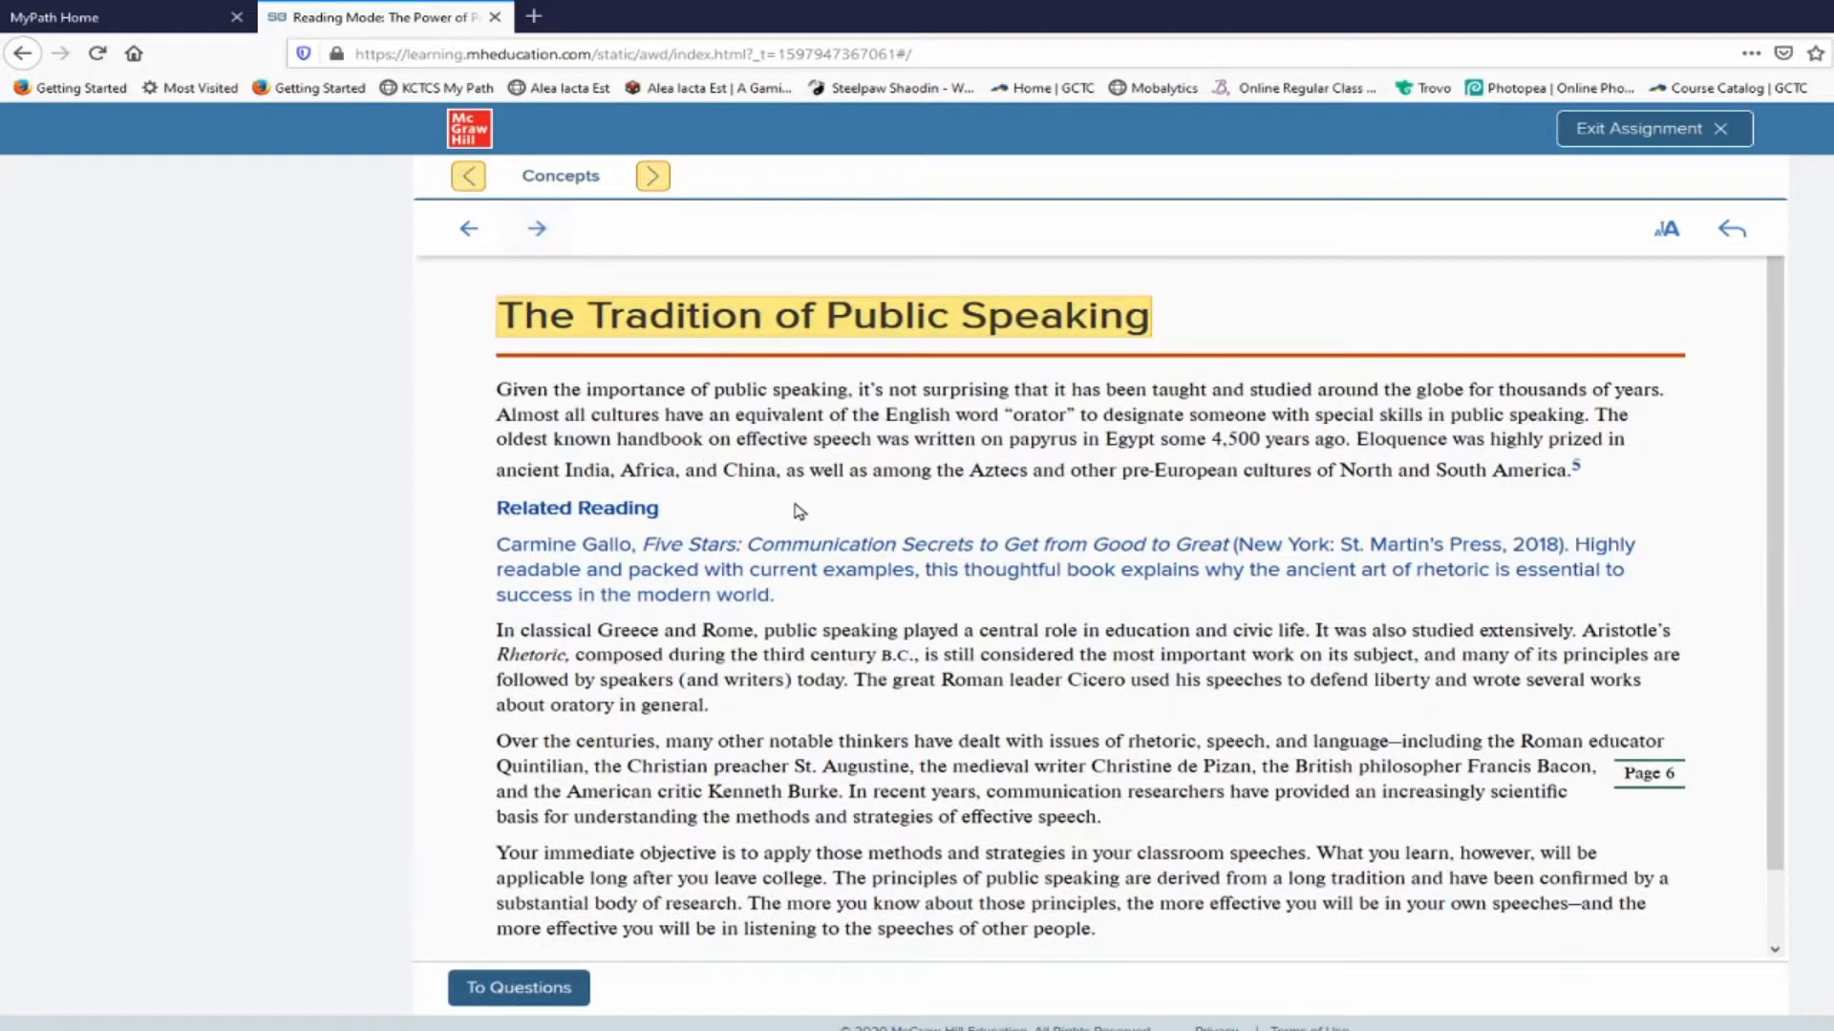
scroll(798, 511, down, 1)
scroll(941, 468, up, 2)
click(1667, 234)
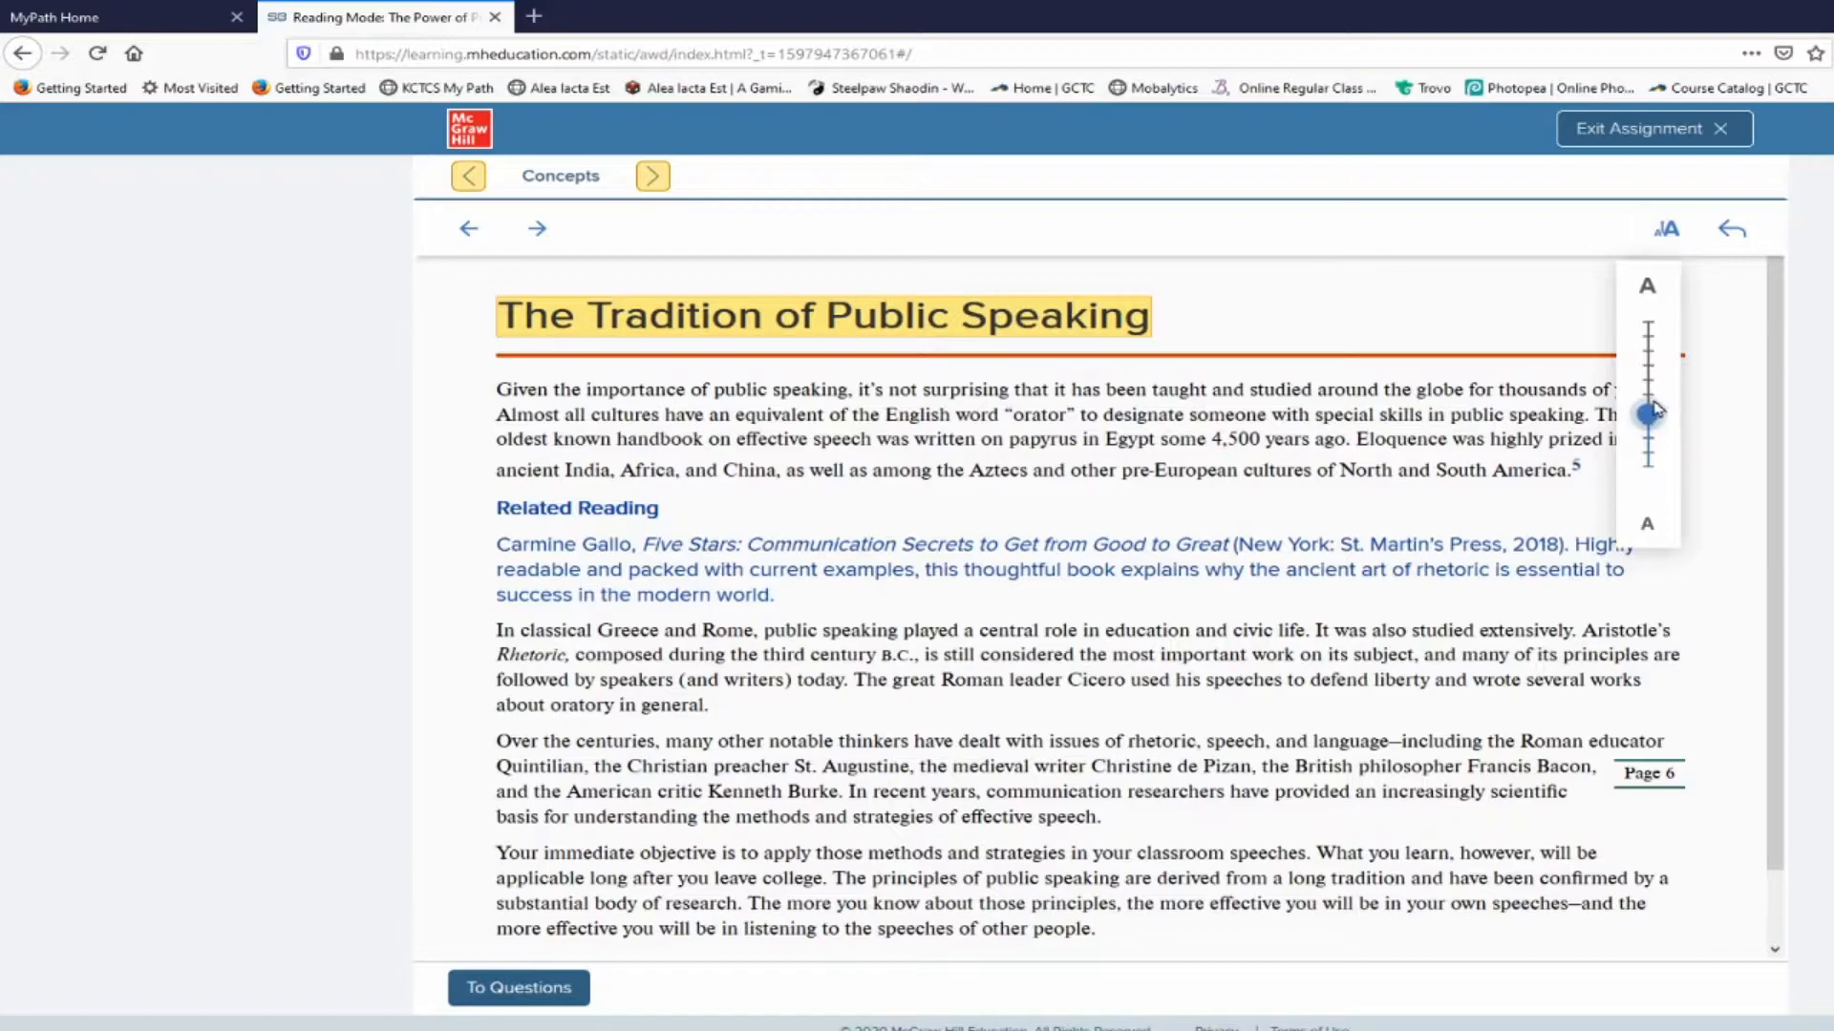
mouse_move(1647, 421)
mouse_down()
mouse_move(1649, 391)
mouse_move(1648, 420)
mouse_up()
click(1438, 289)
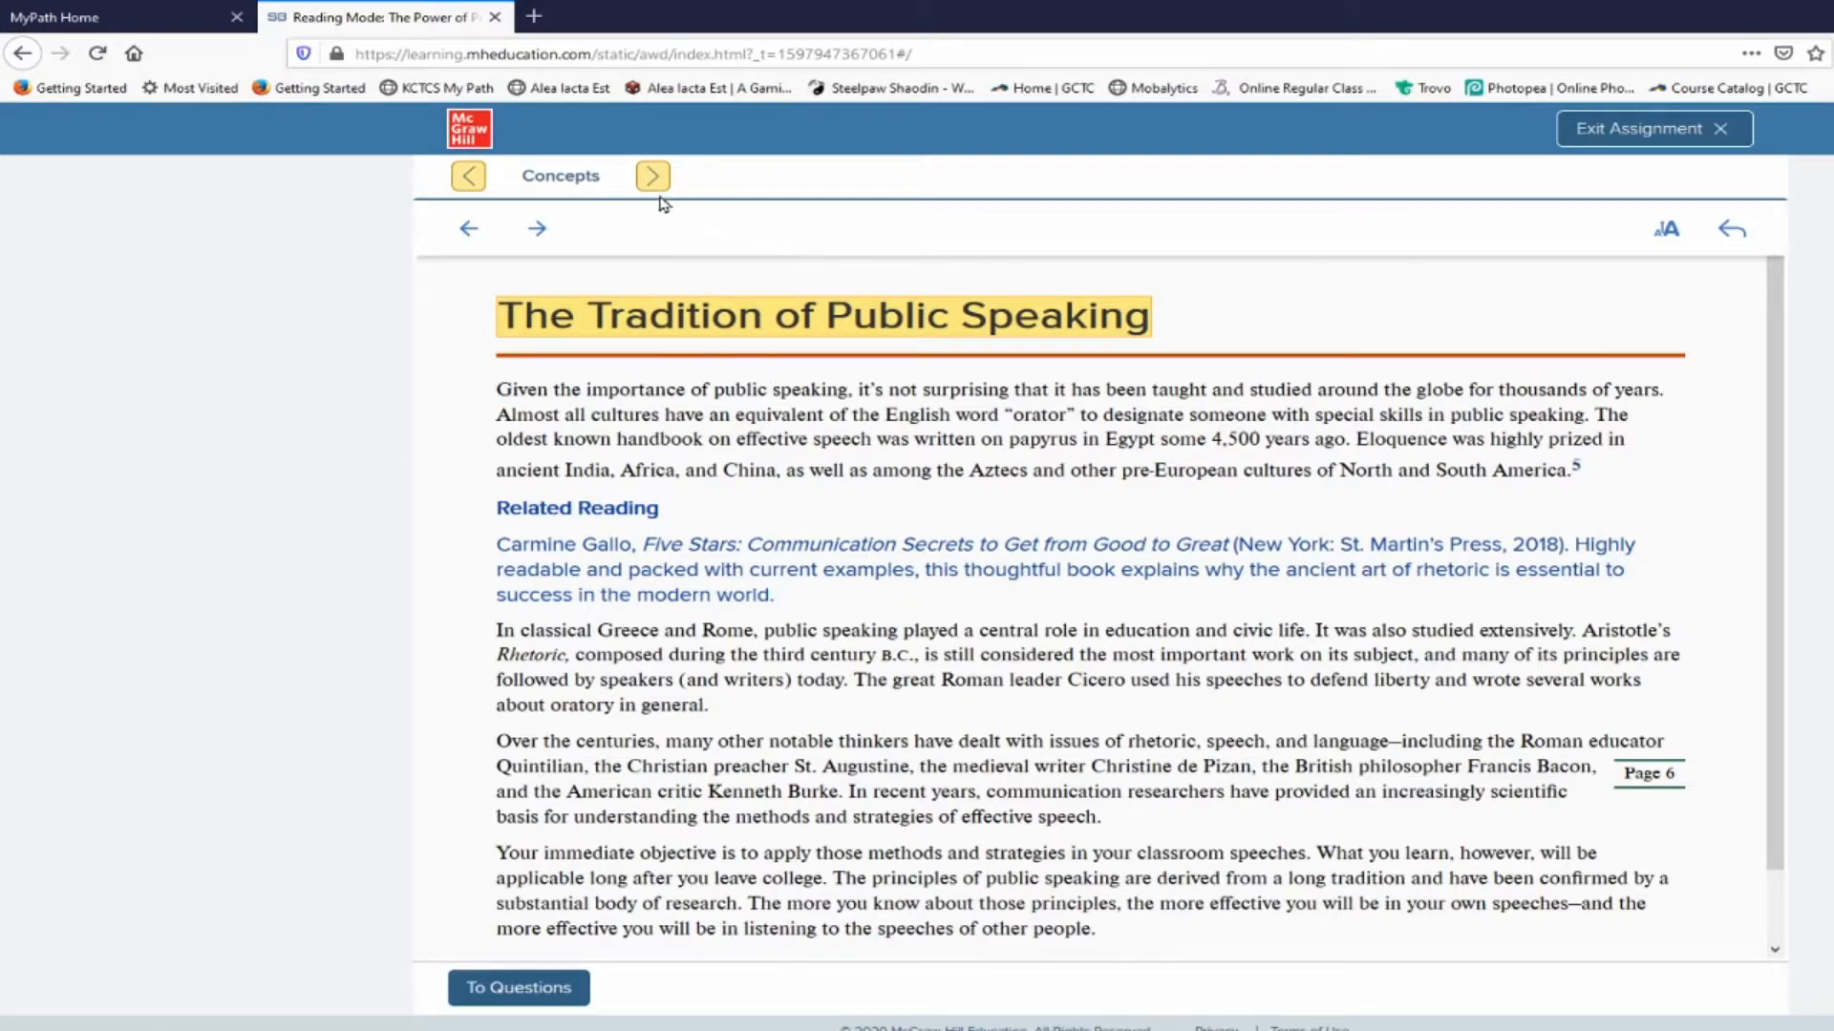
Page through the remaining Chapter 1 sections up to Chapter 2, then return to Exercises for Critical Thinking
click(544, 233)
click(544, 233)
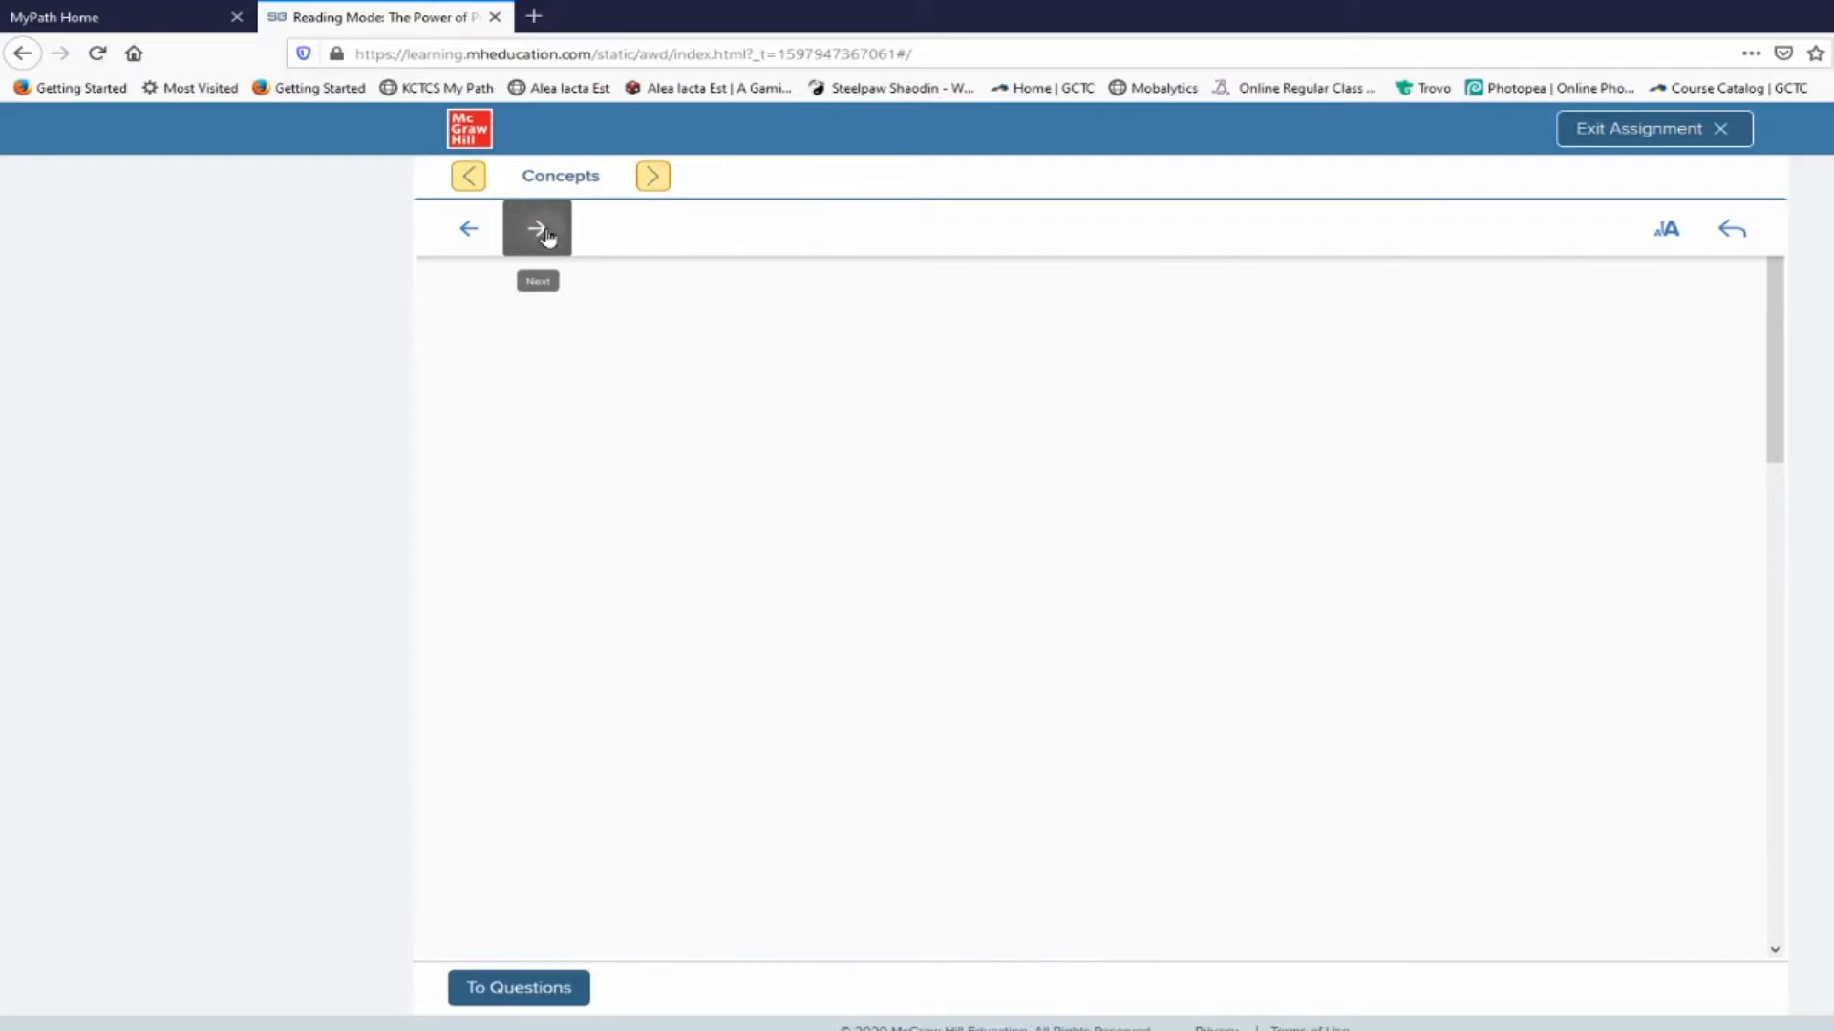
click(544, 233)
click(544, 233)
click(545, 233)
click(544, 233)
click(545, 233)
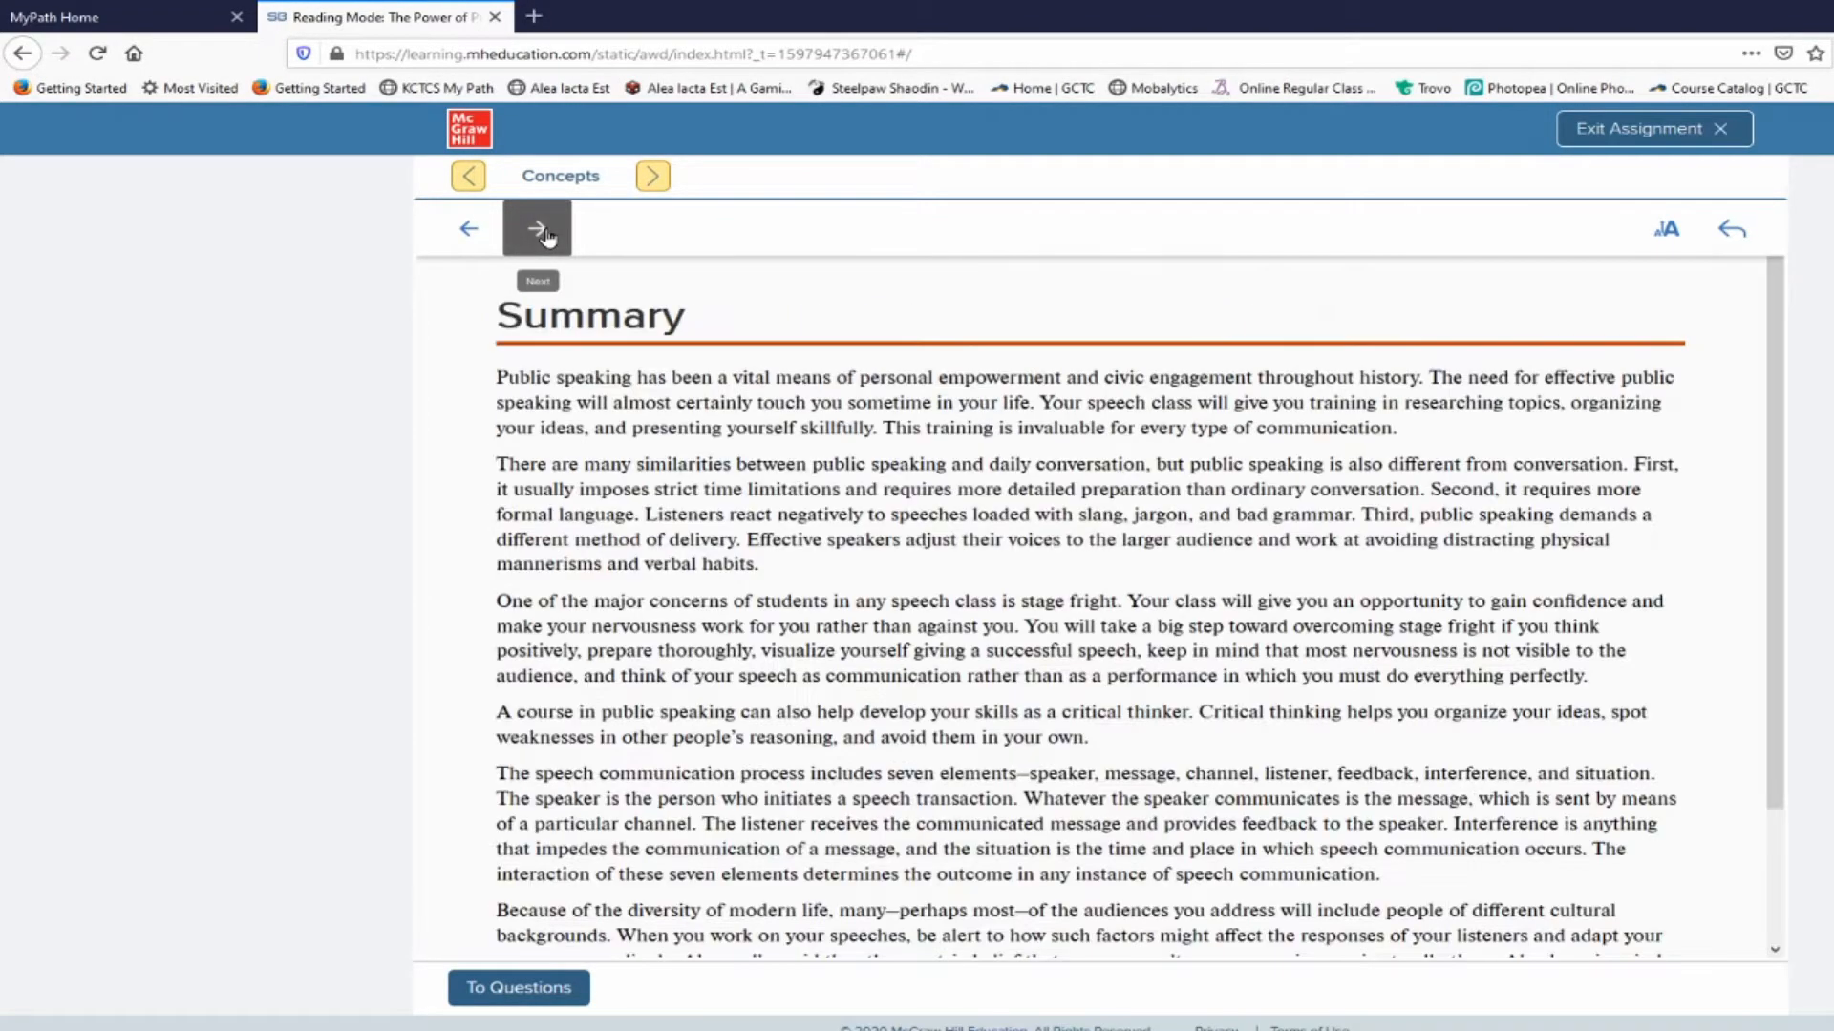
click(544, 233)
click(545, 233)
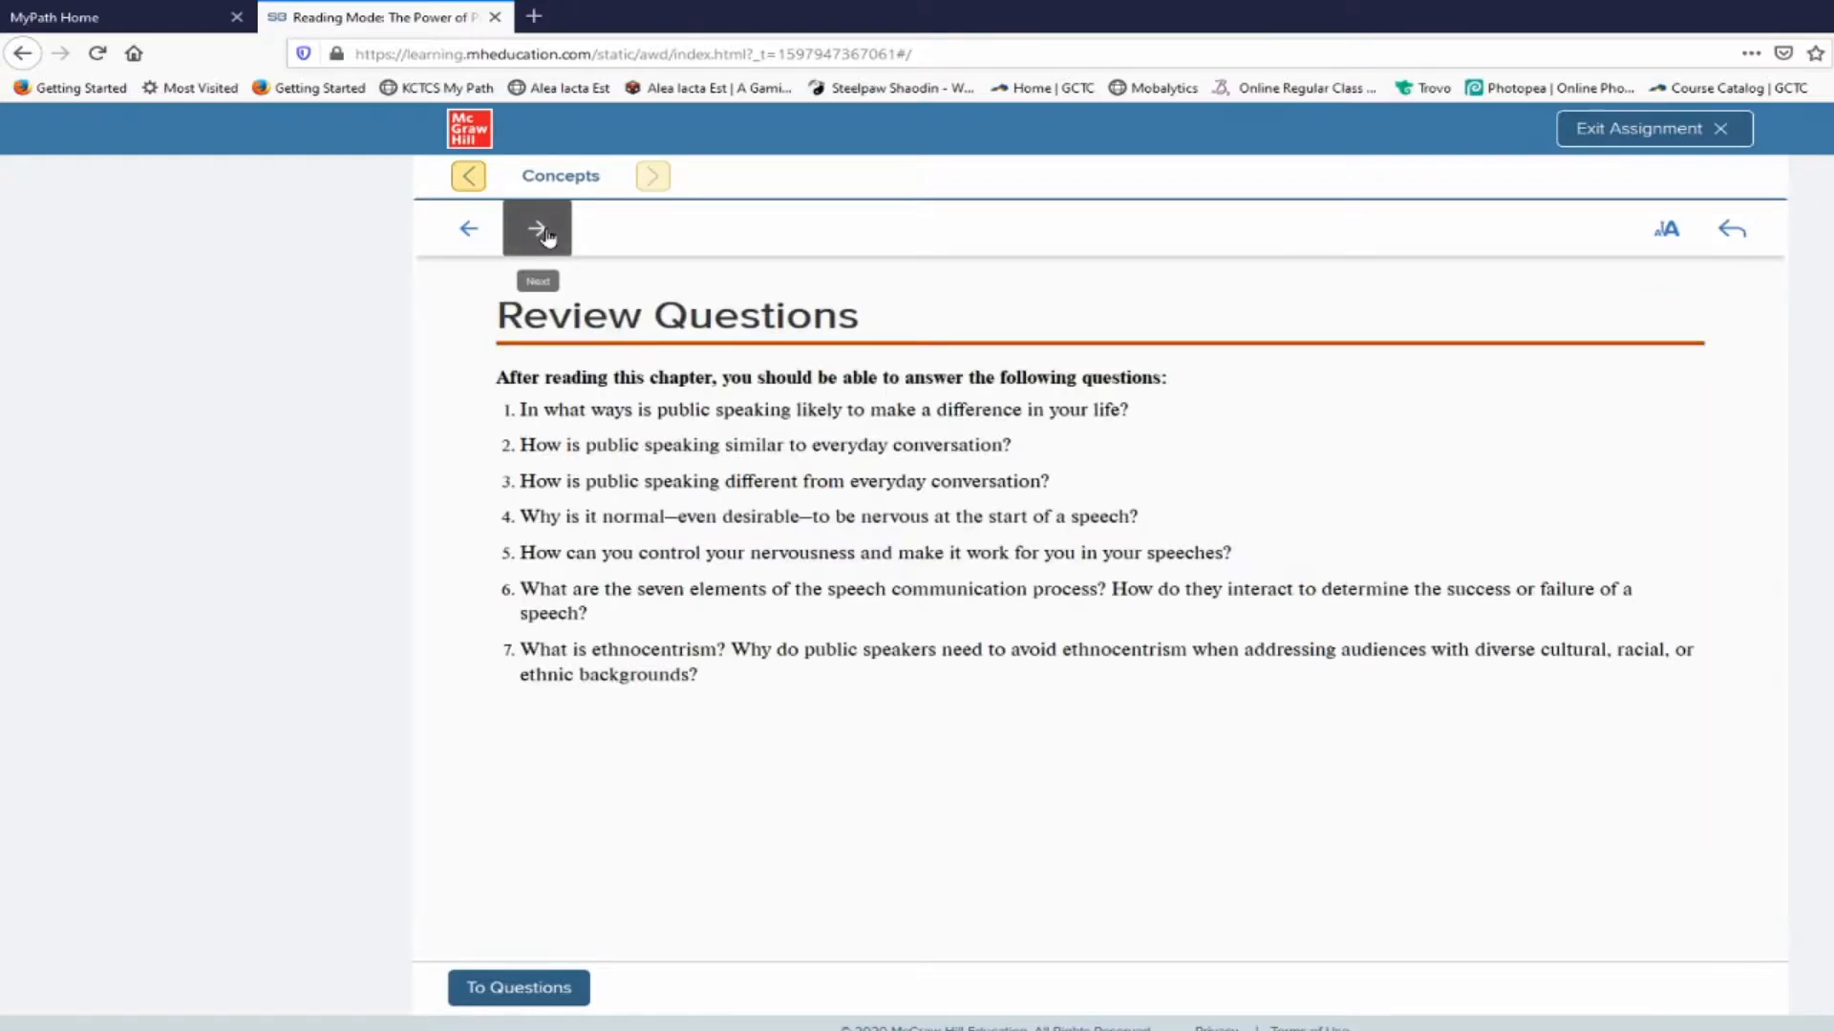
click(547, 235)
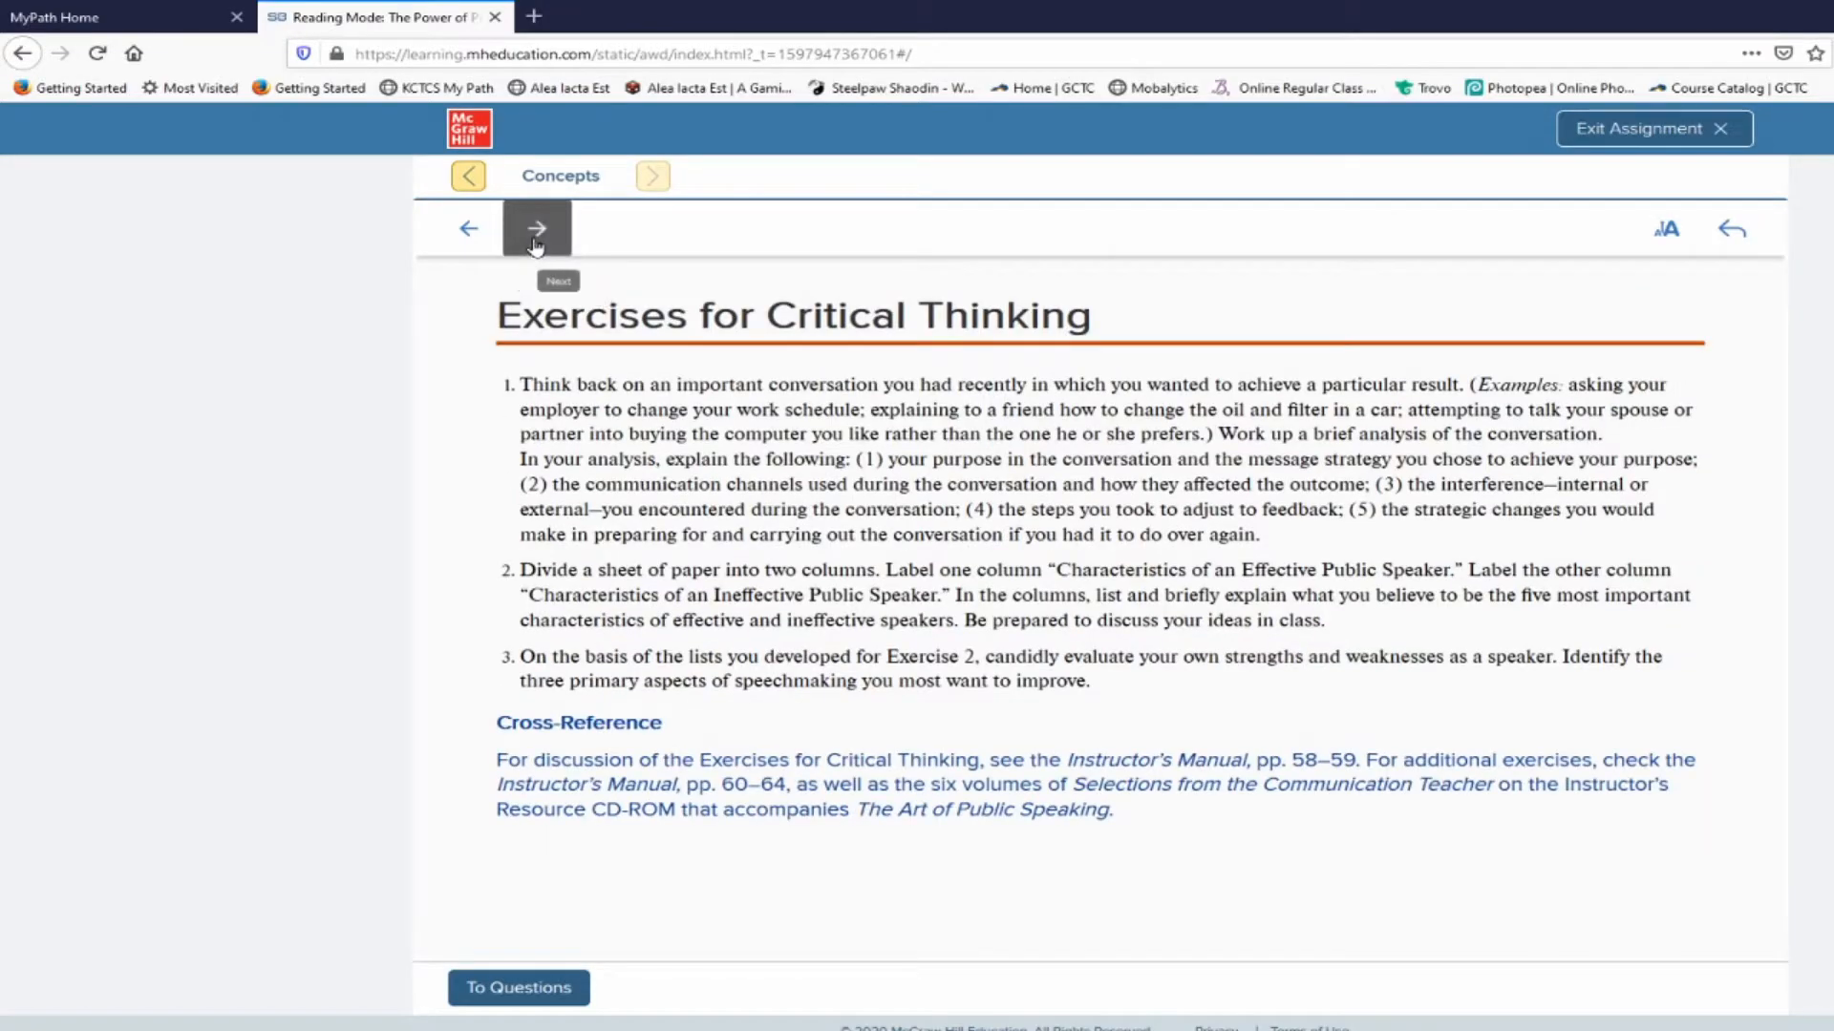
click(536, 245)
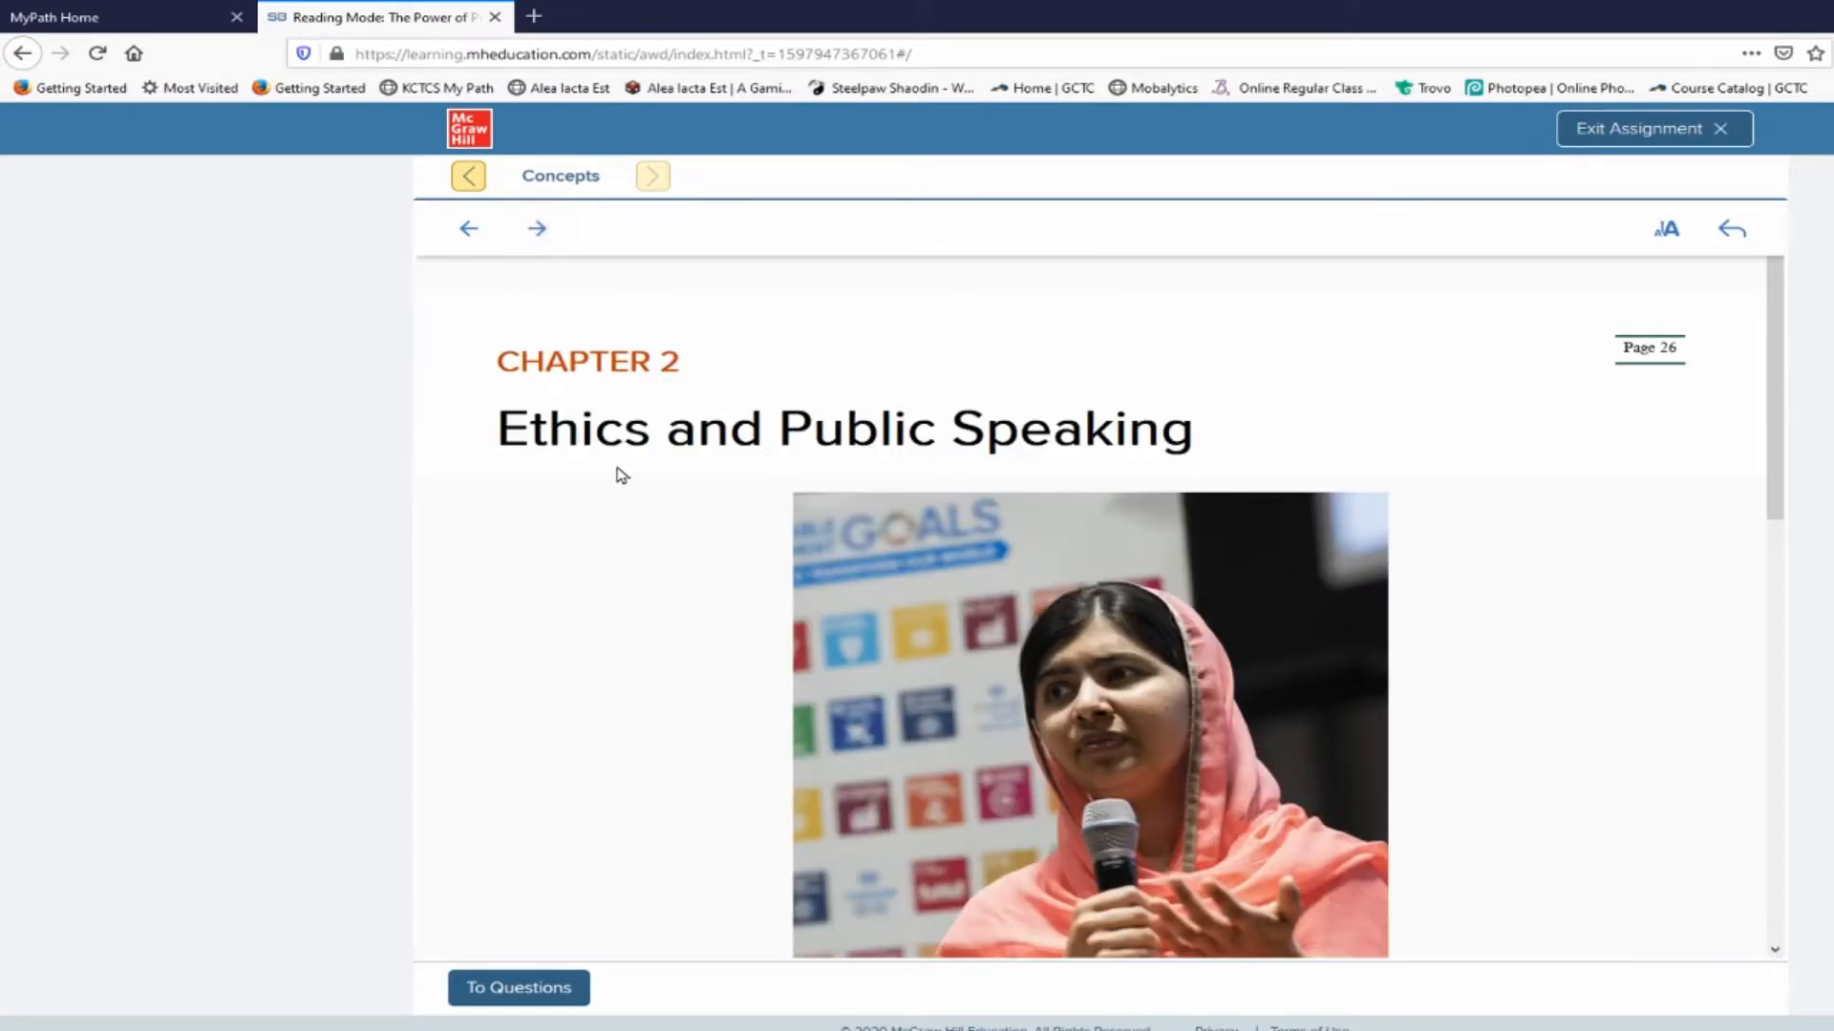
click(472, 234)
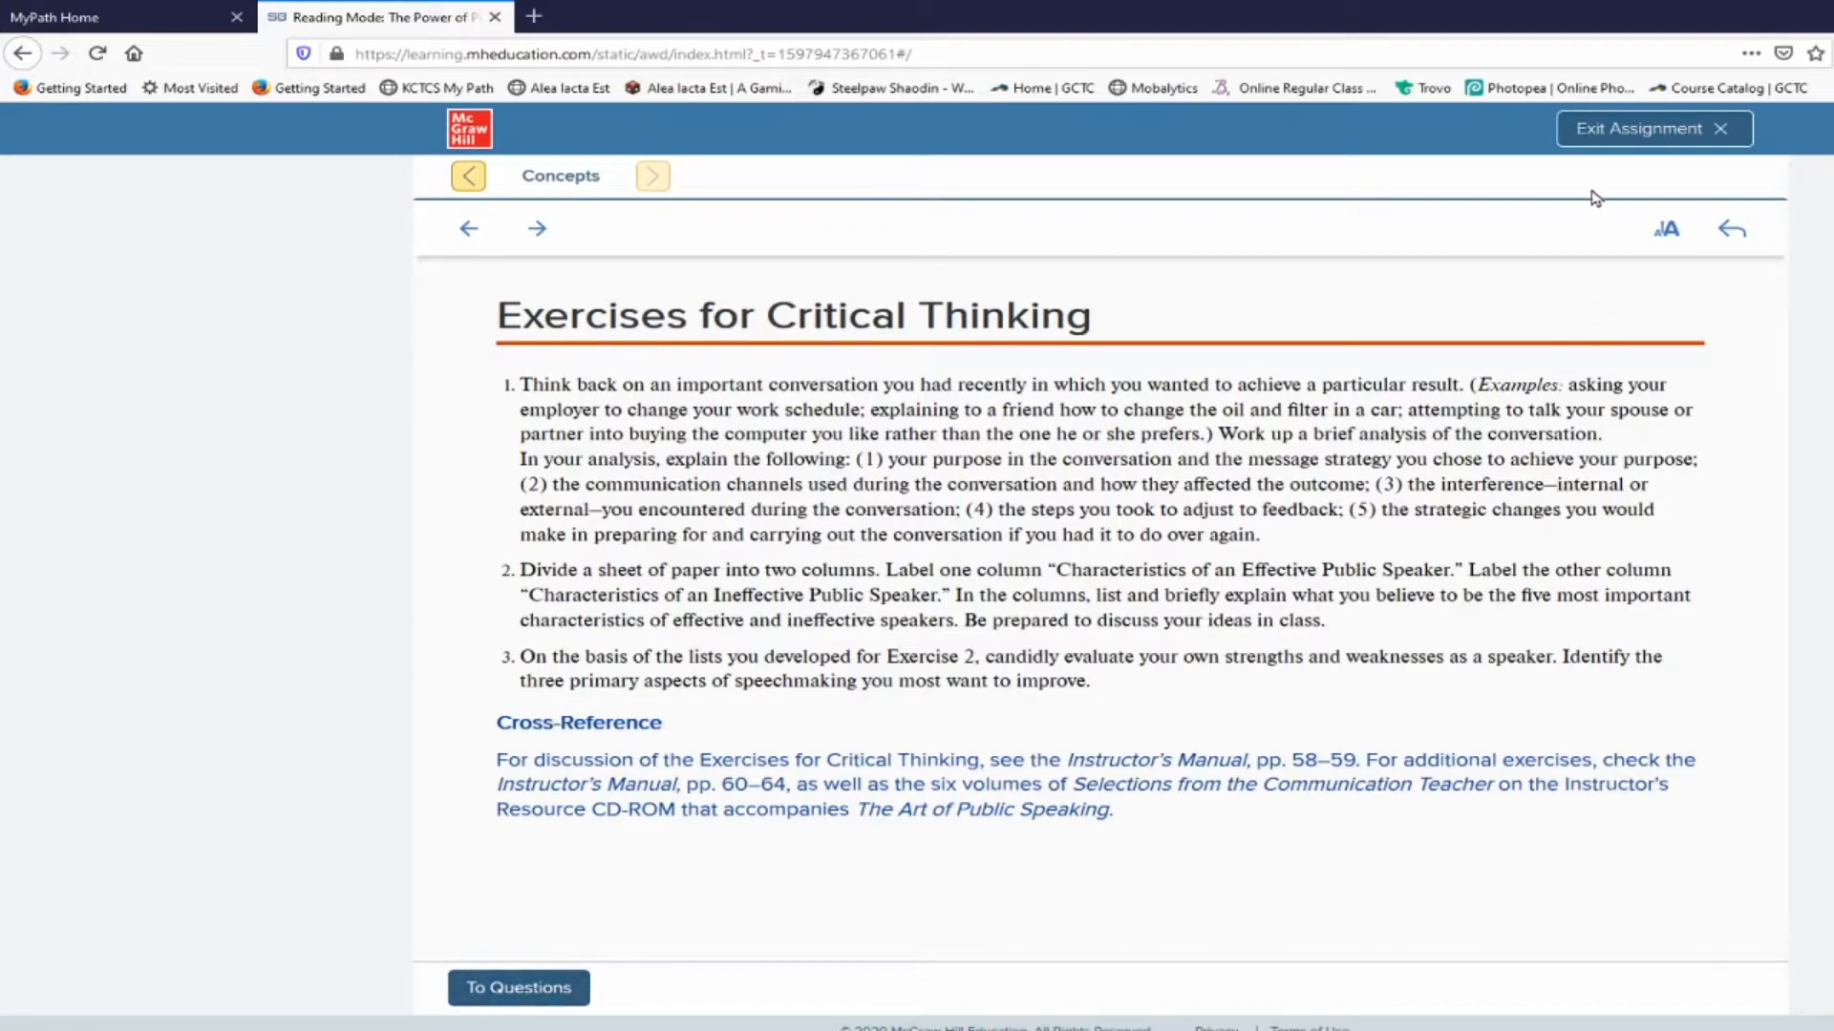
Start the assignment's questions and dismiss the assignment tips
click(542, 991)
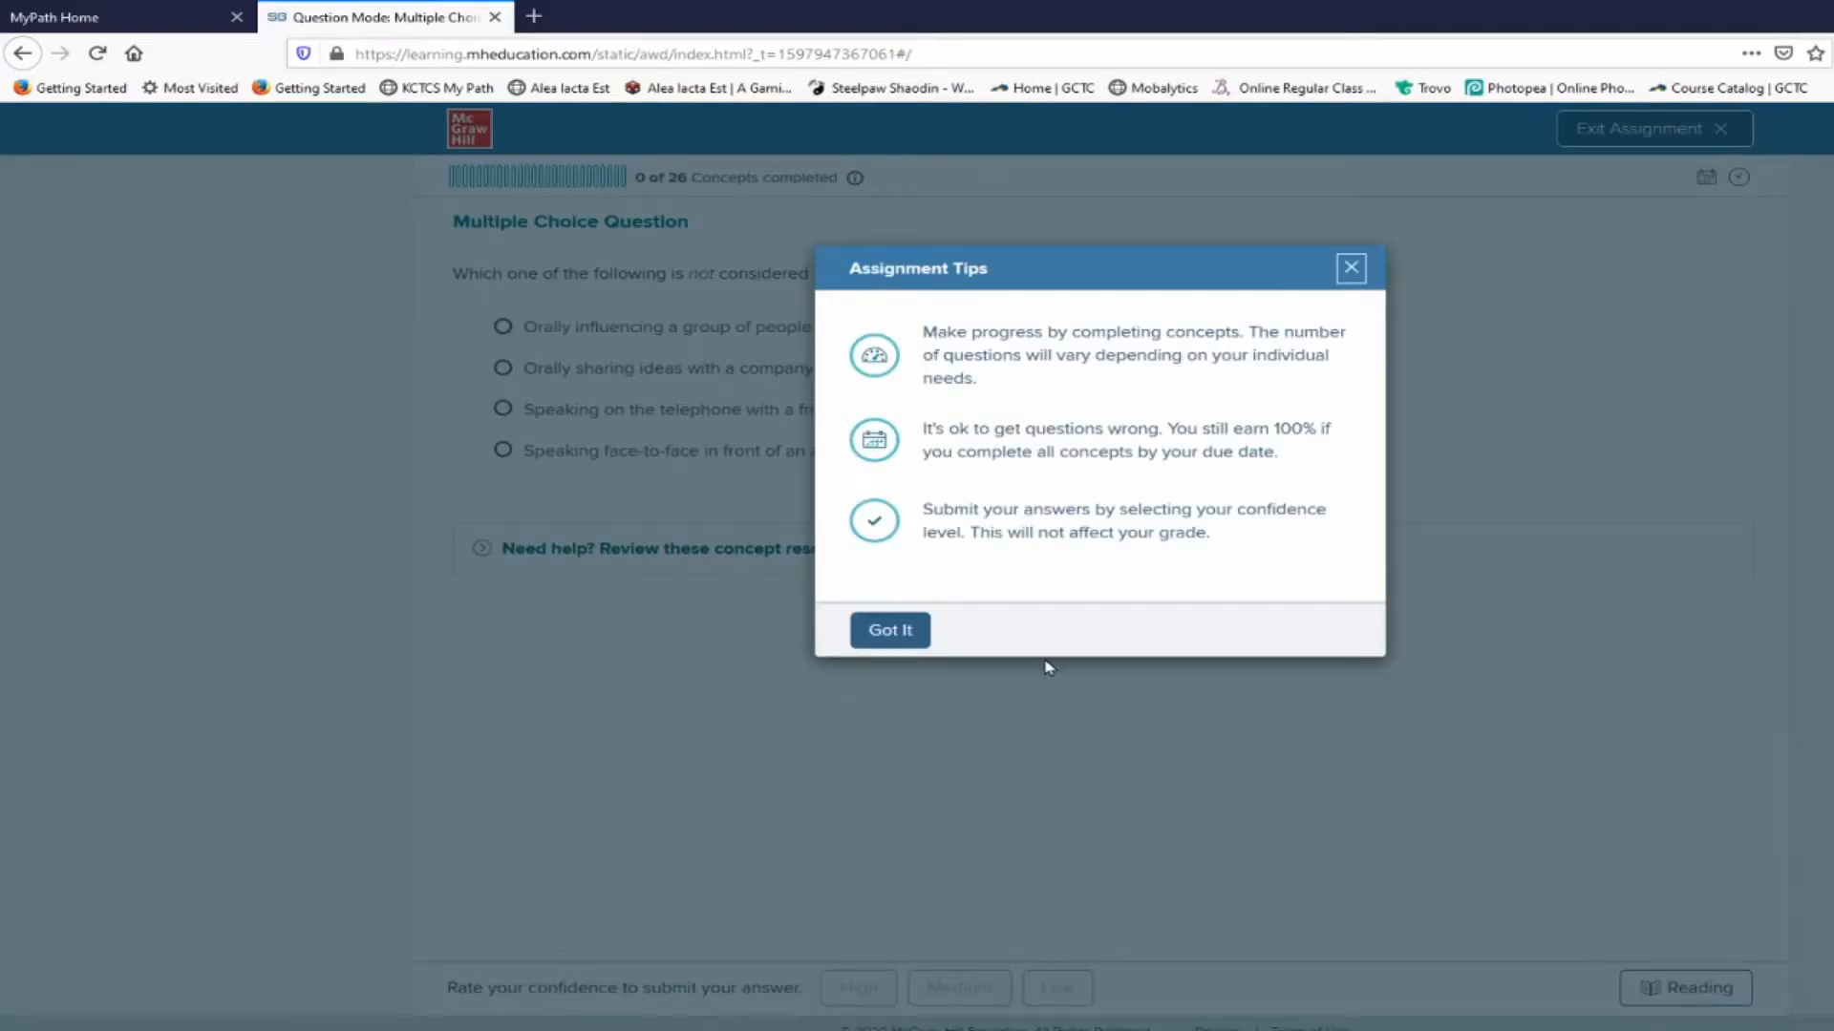
click(1352, 274)
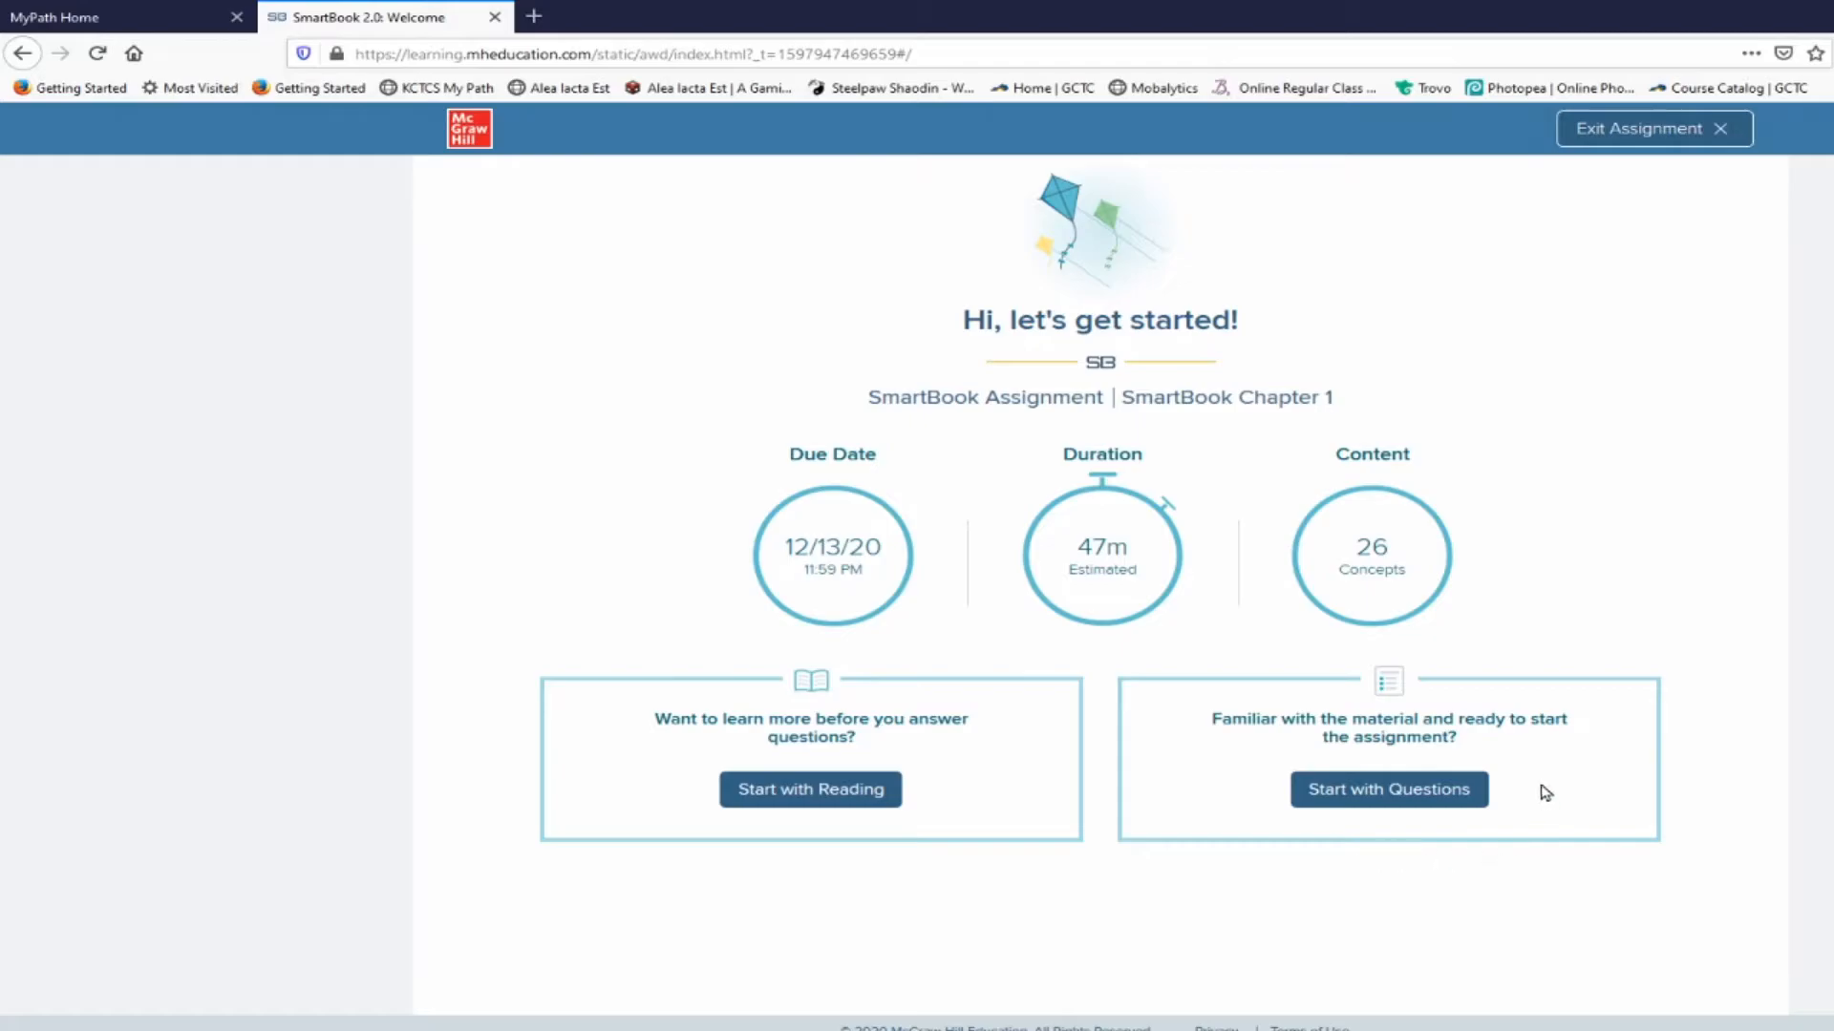
click(1377, 799)
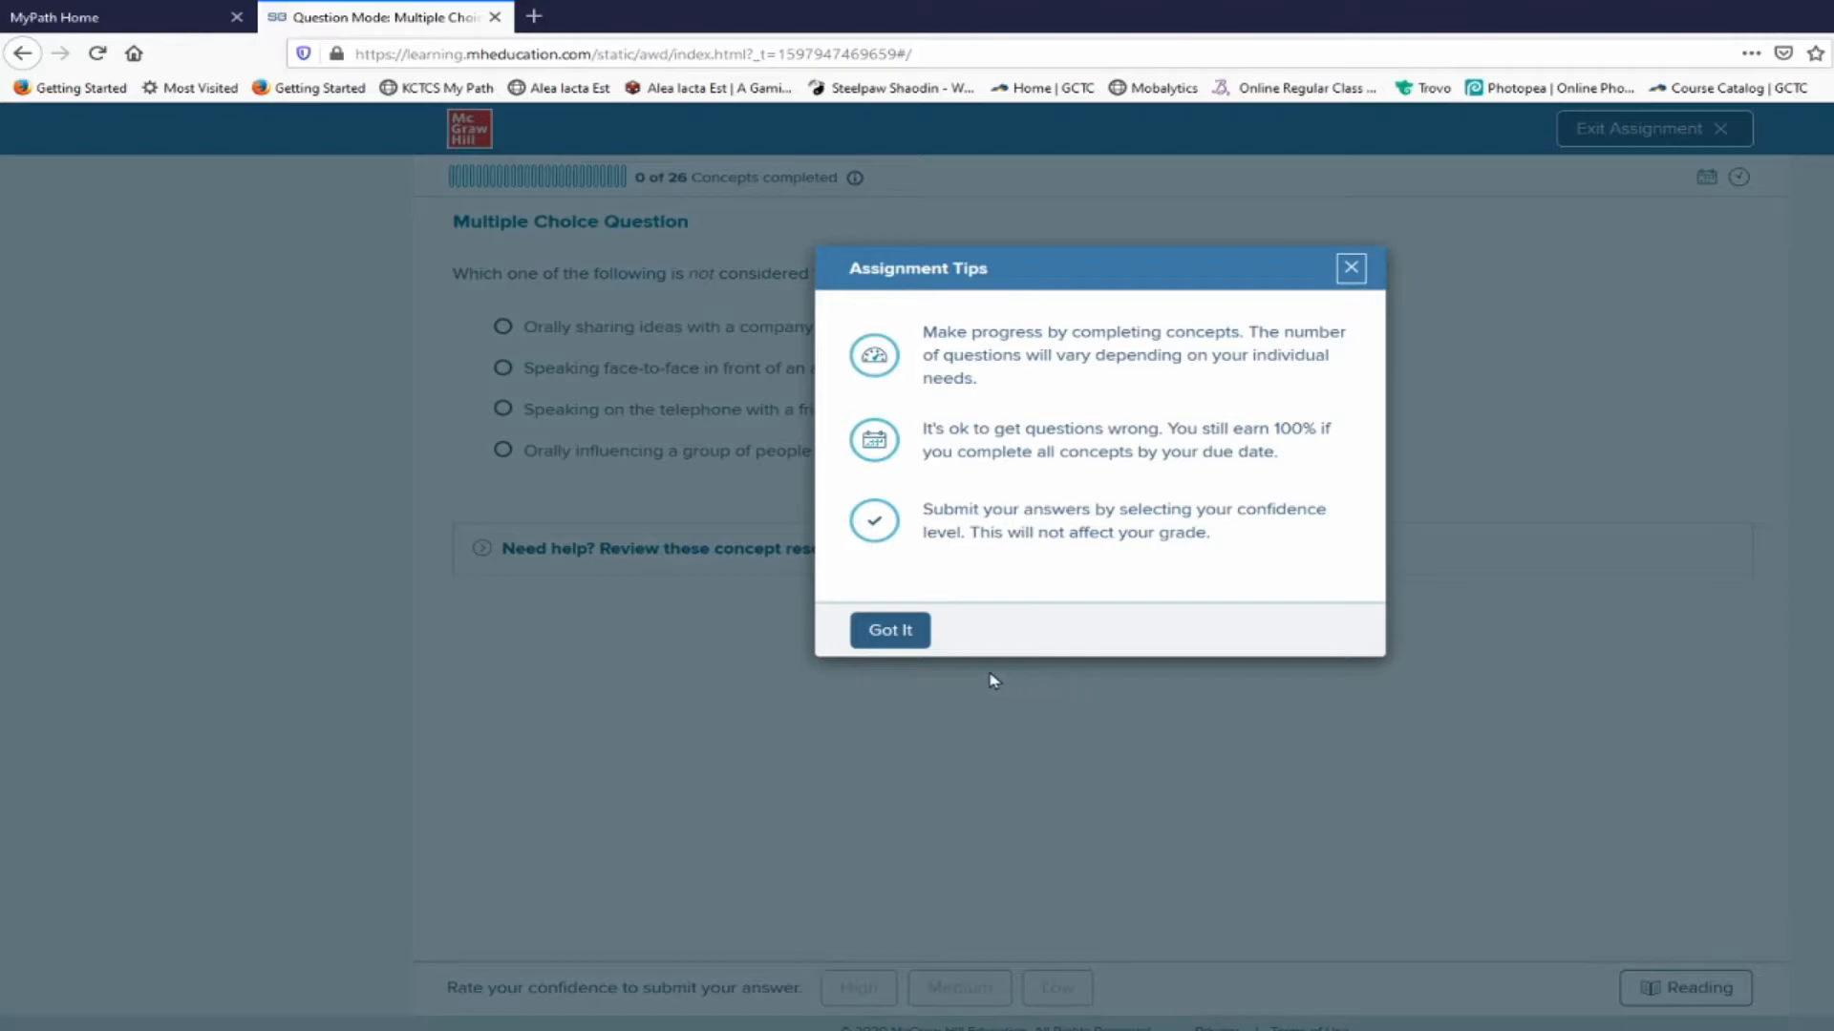
click(890, 632)
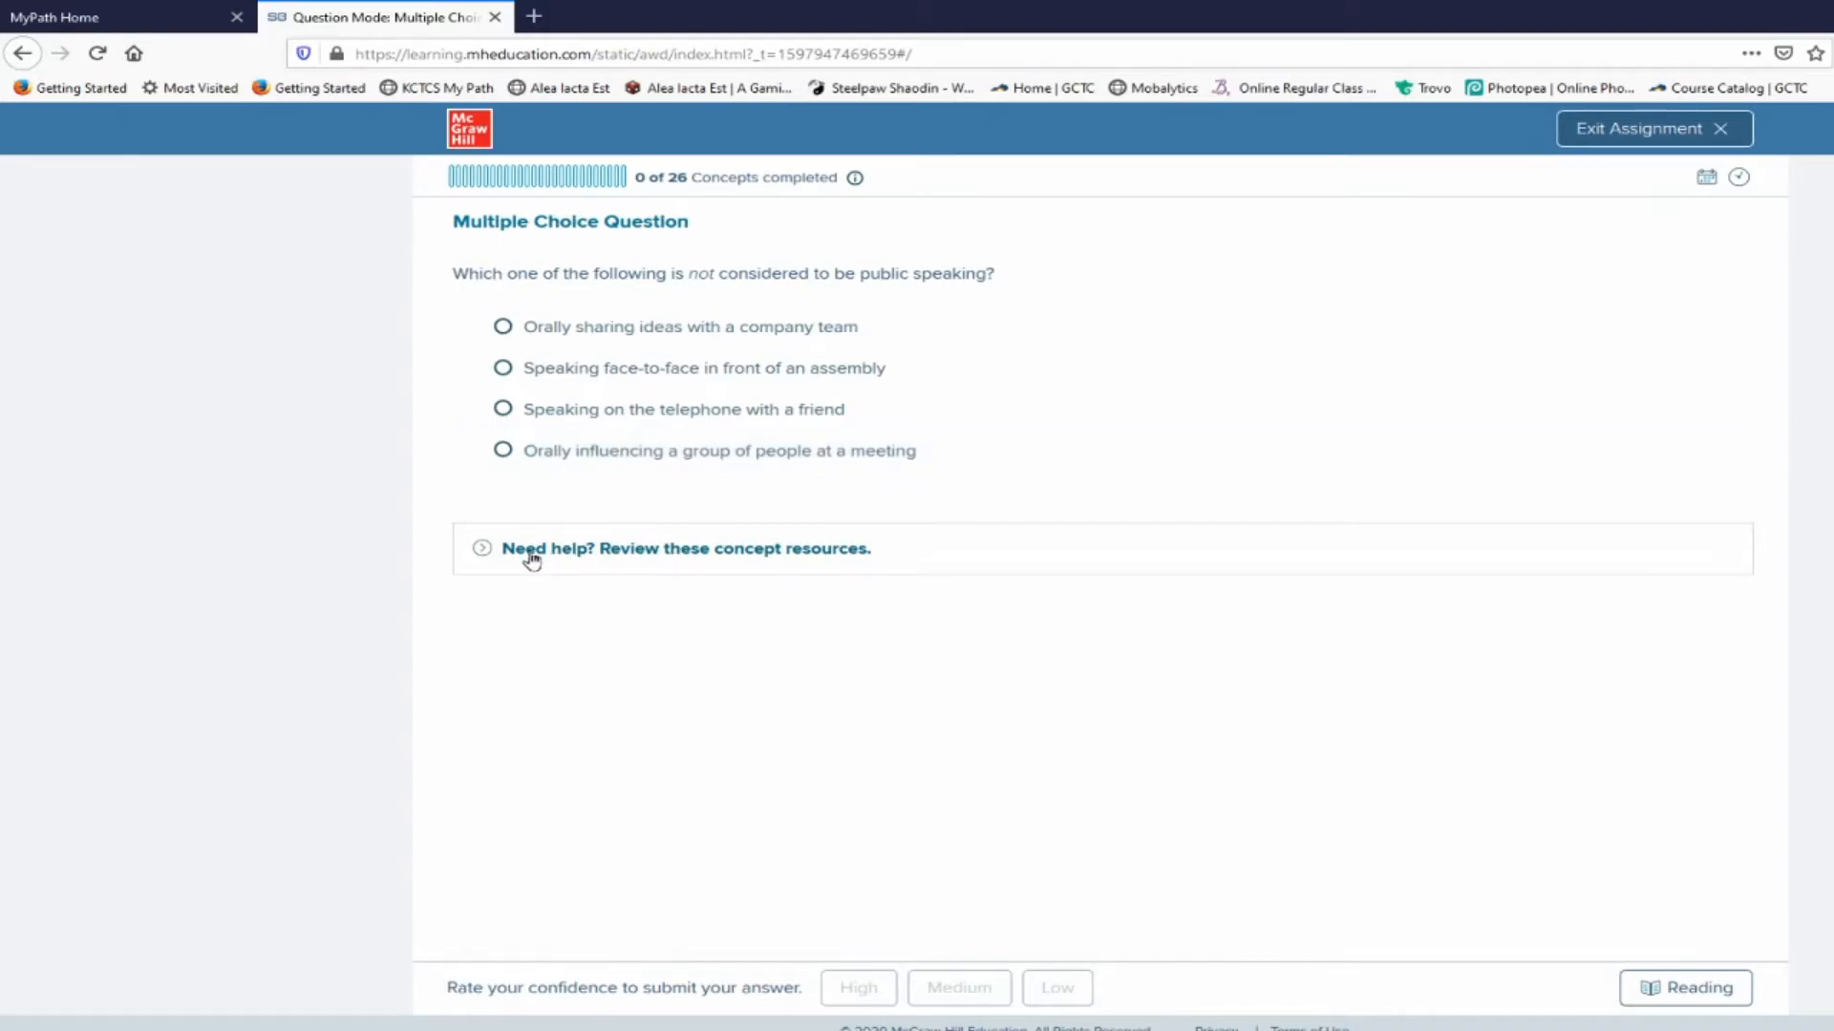
Check the available concept resources and answer the public speaking question with "Speaking on the telephone with a friend" at Medium confidence
click(483, 553)
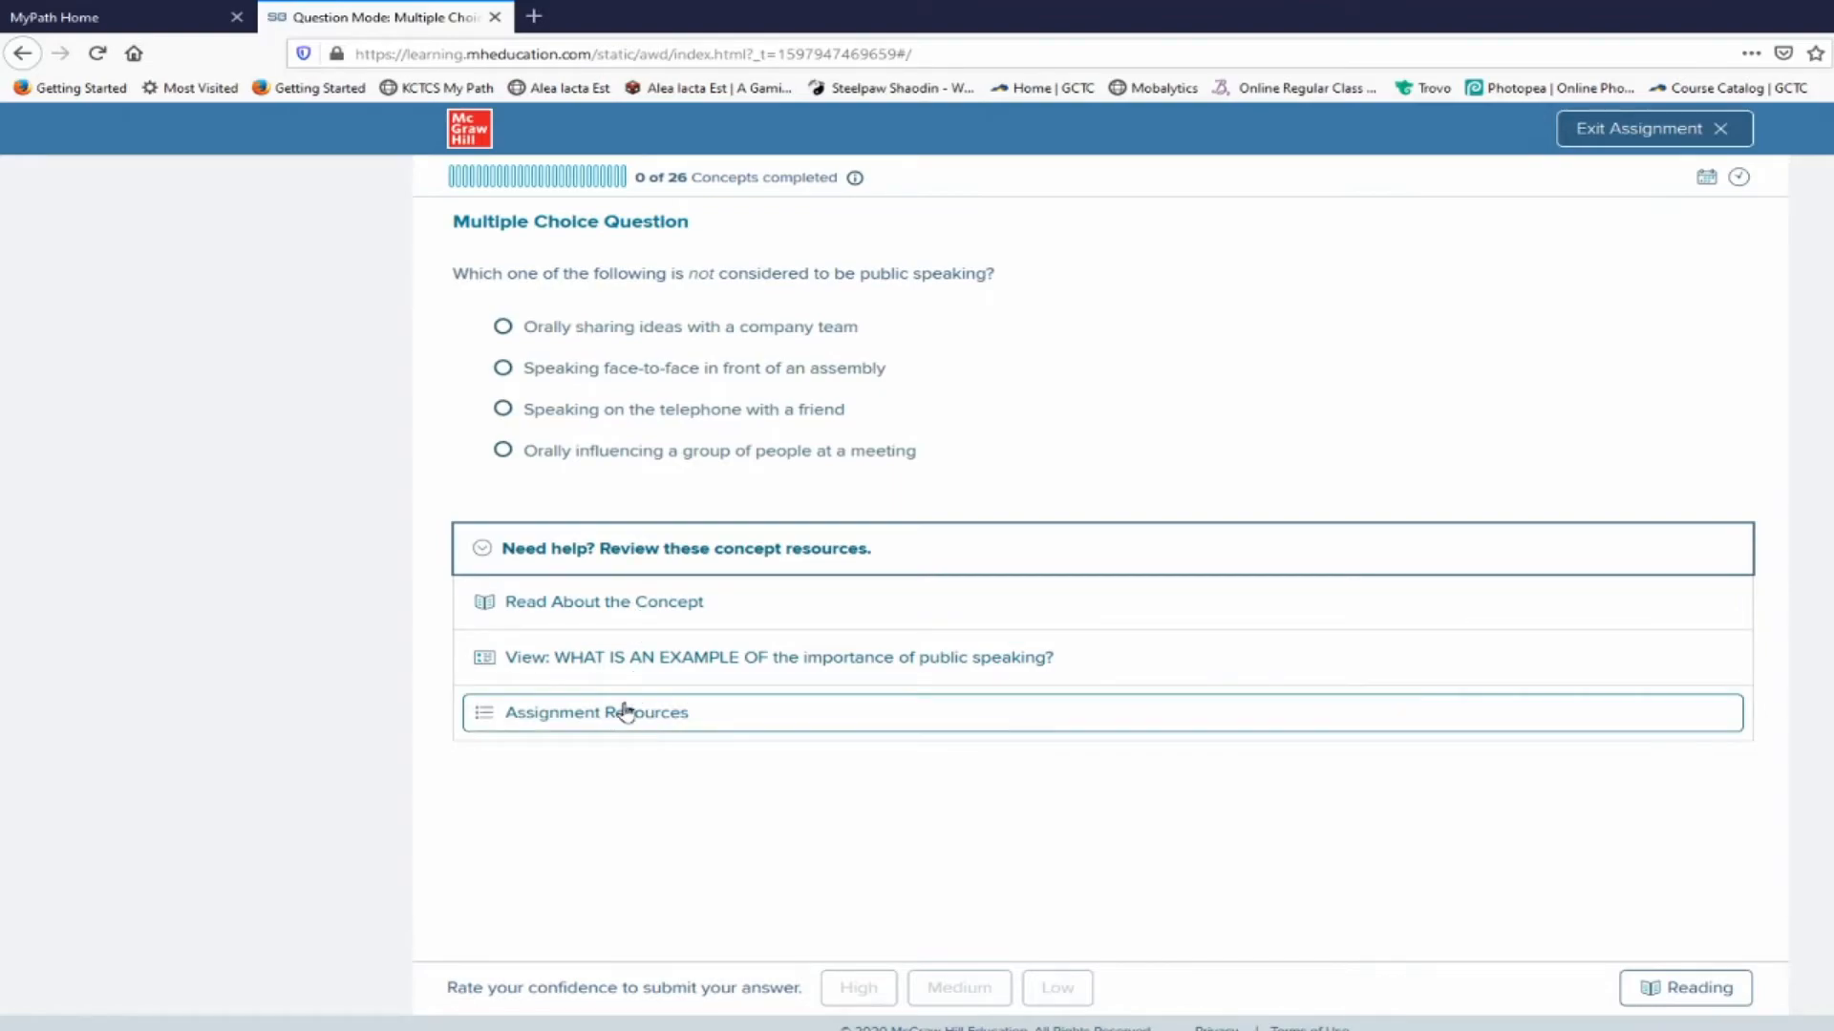
click(483, 552)
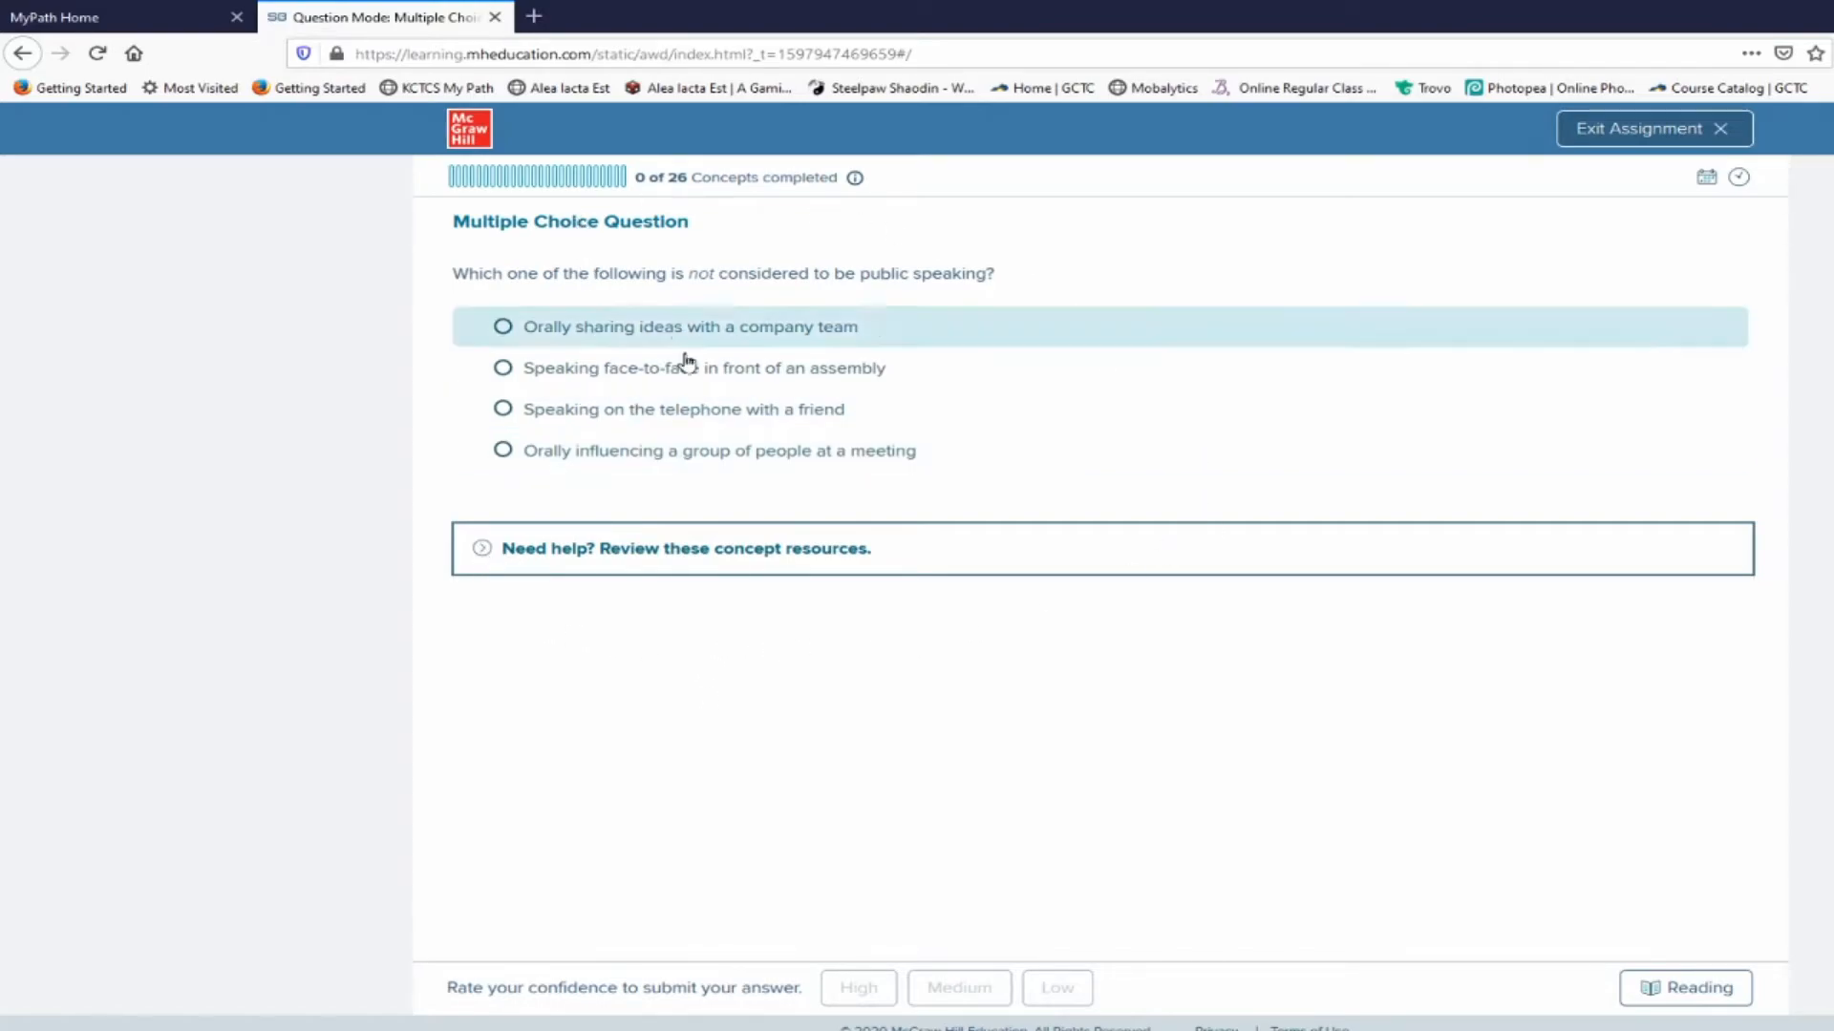
click(503, 410)
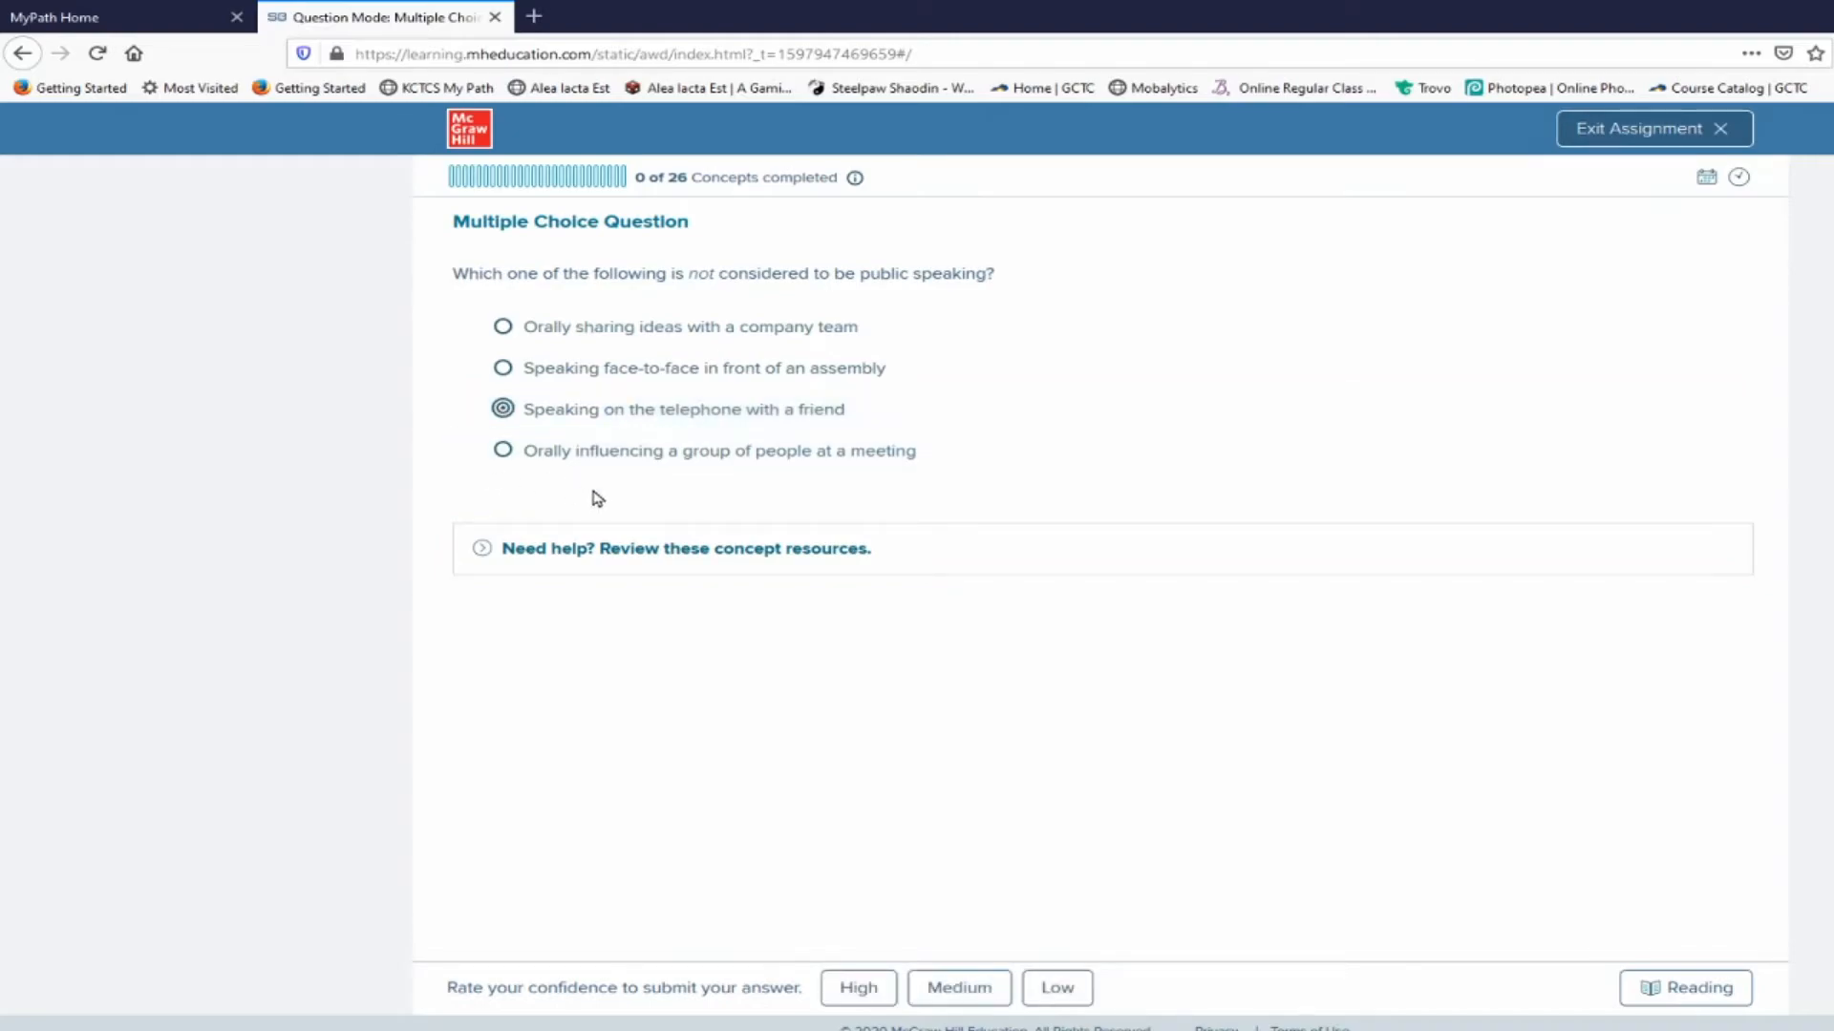
click(960, 990)
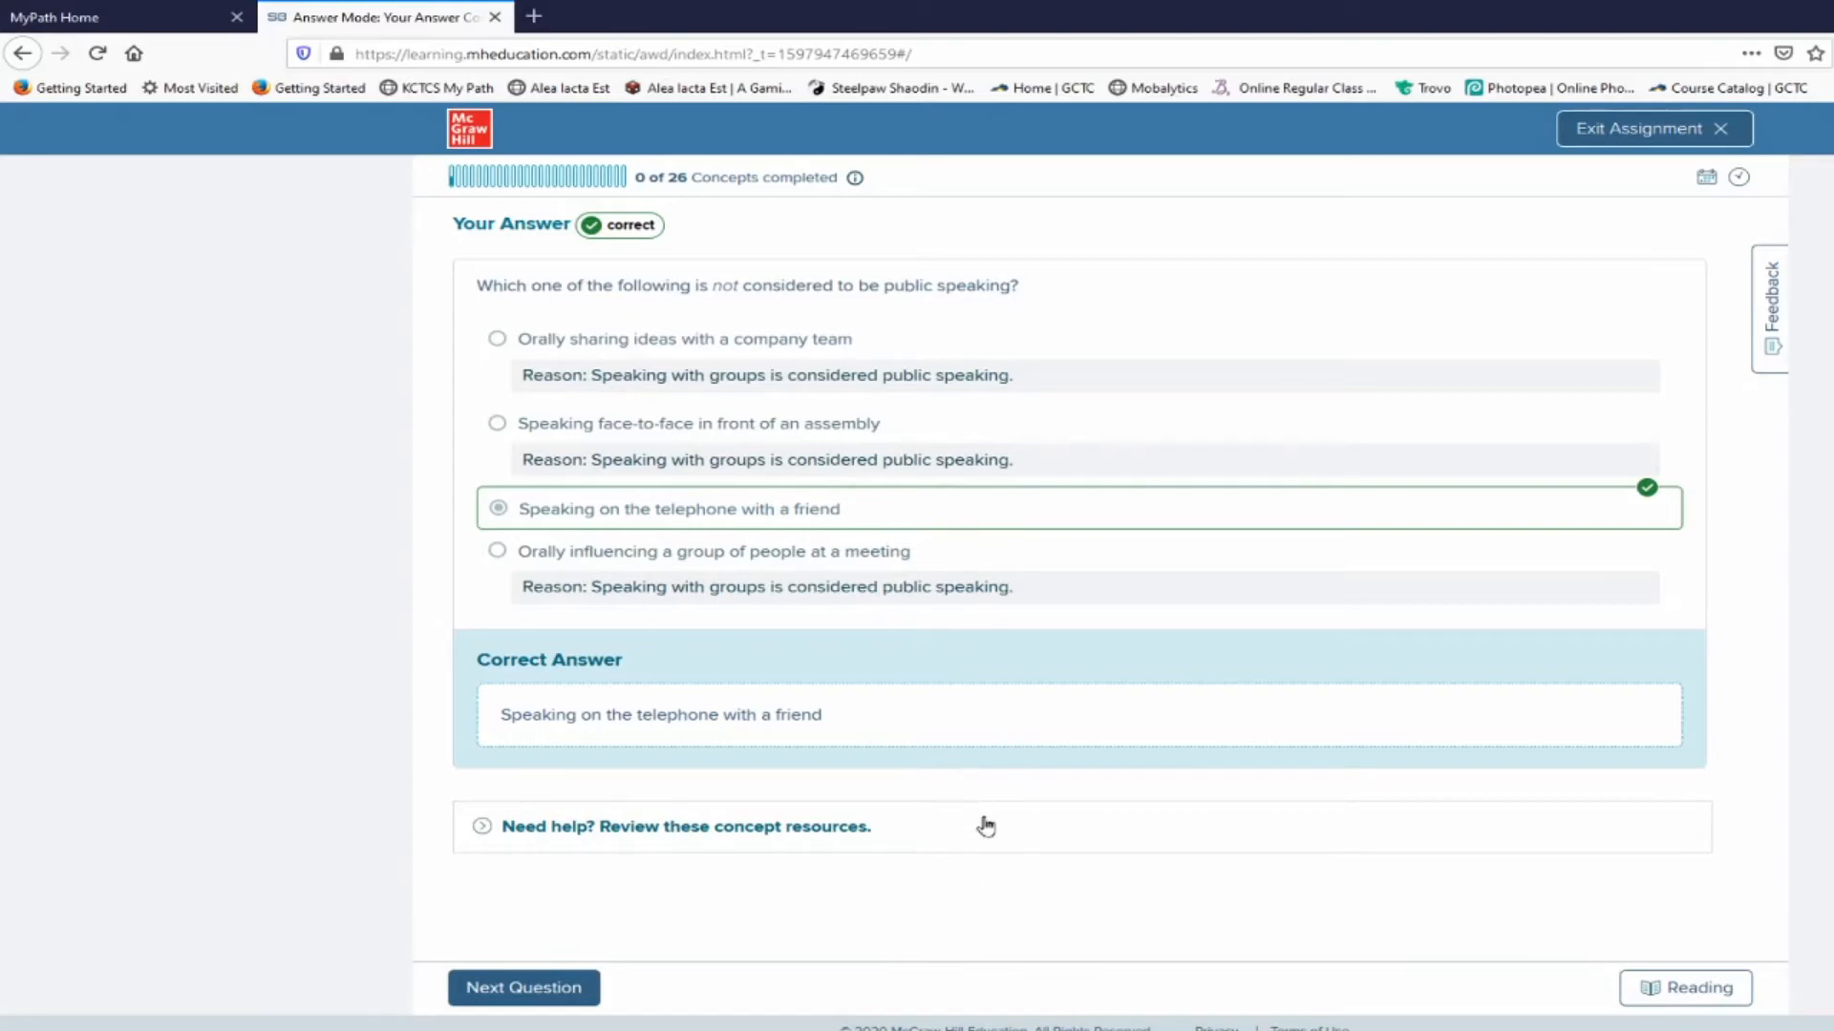
Answer the oldest speech handbook question with America at Low confidence, check its concept resources and advance to the following question
click(560, 991)
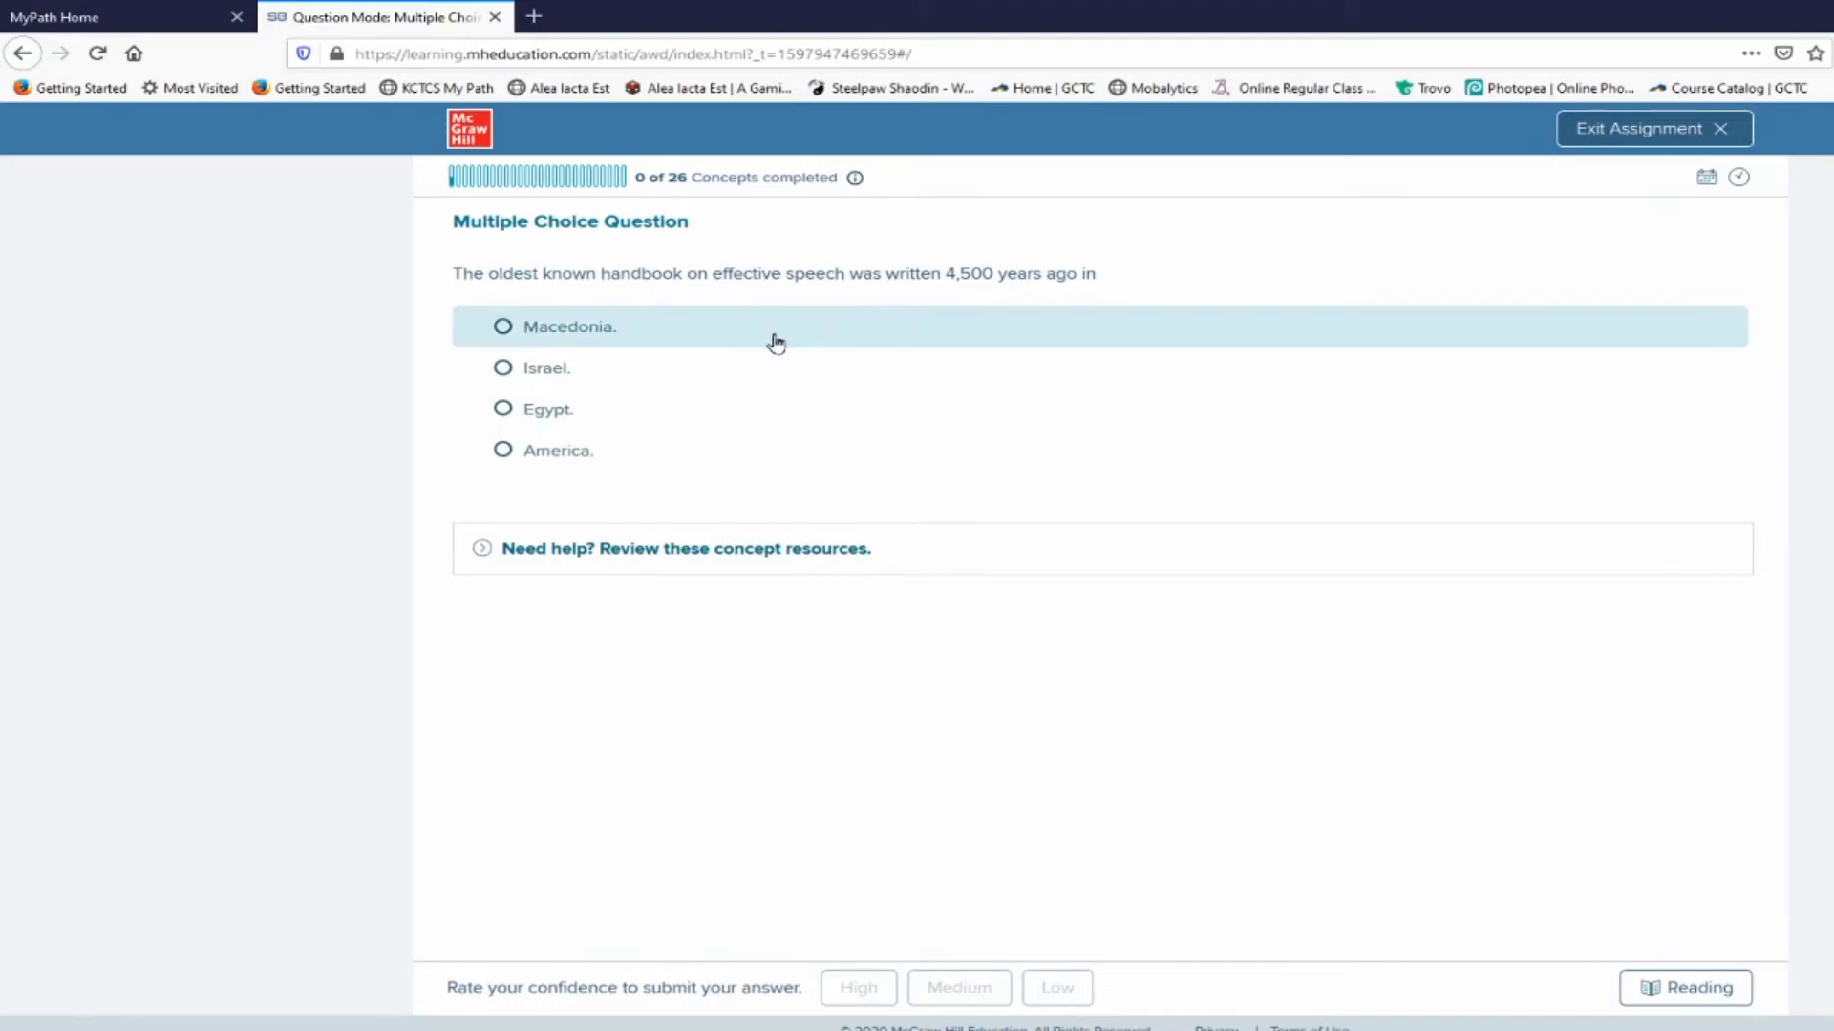
click(502, 450)
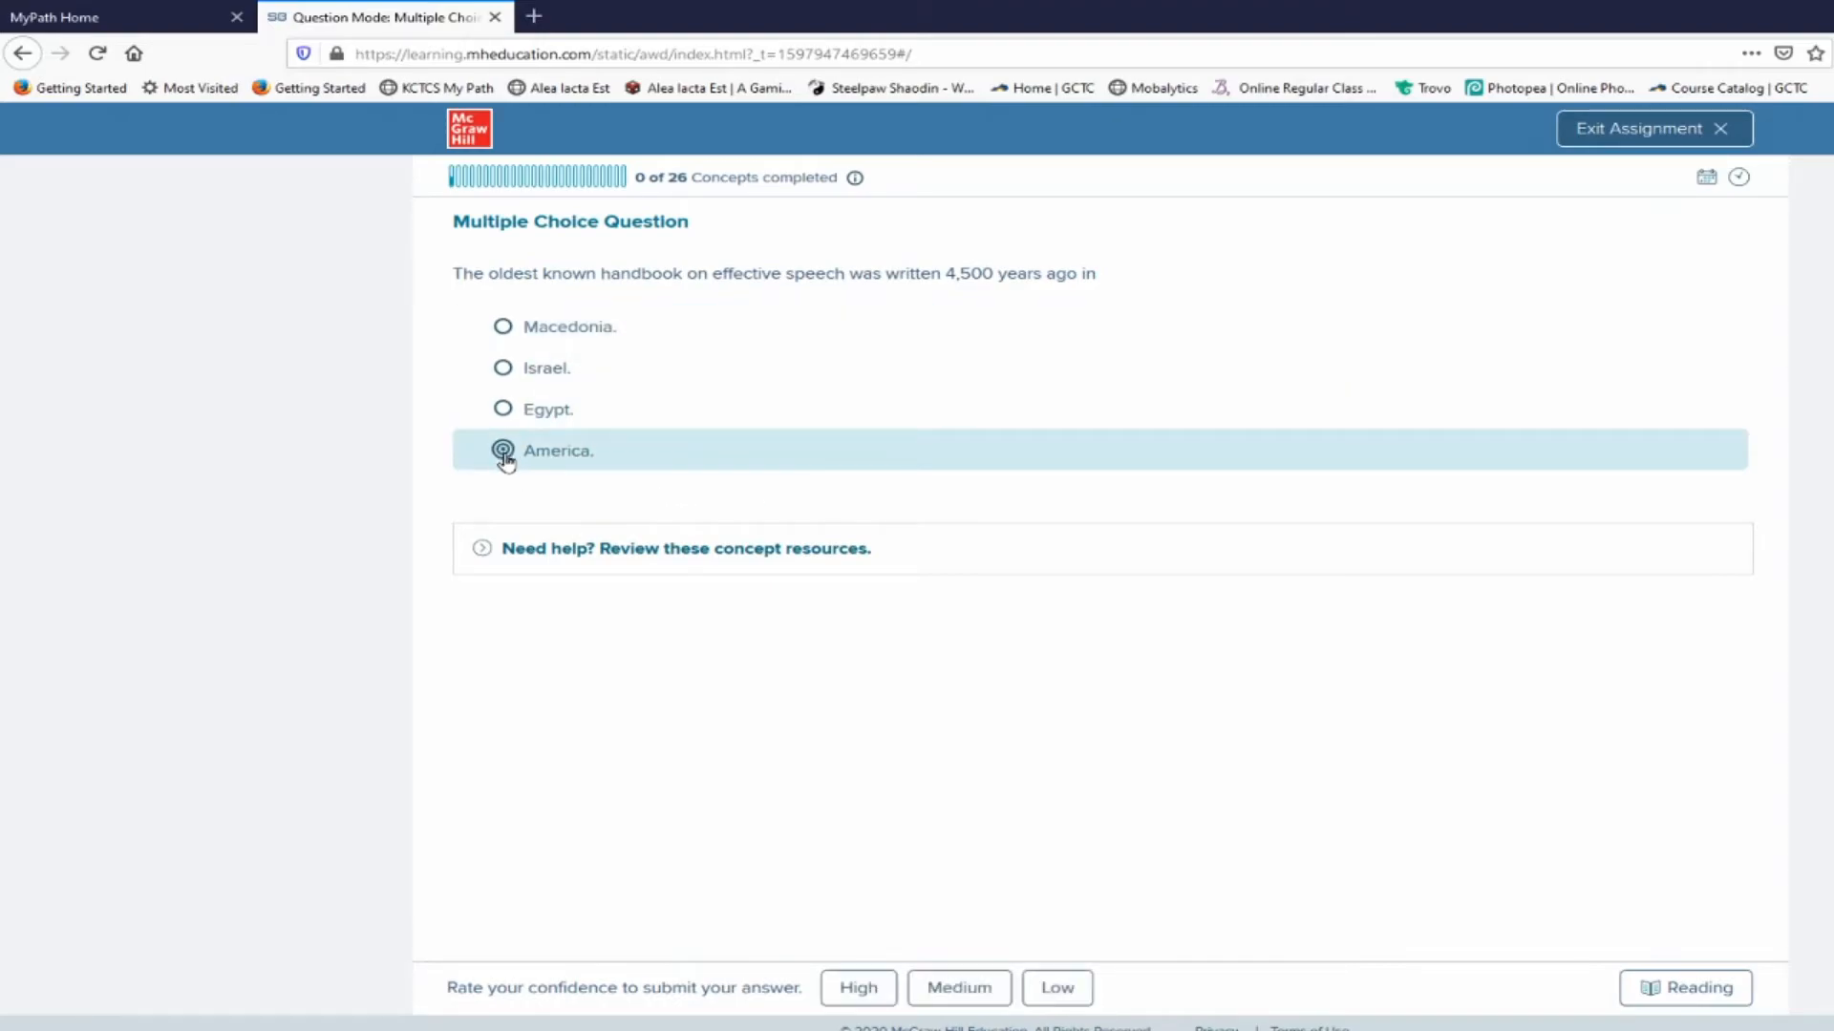
click(1057, 990)
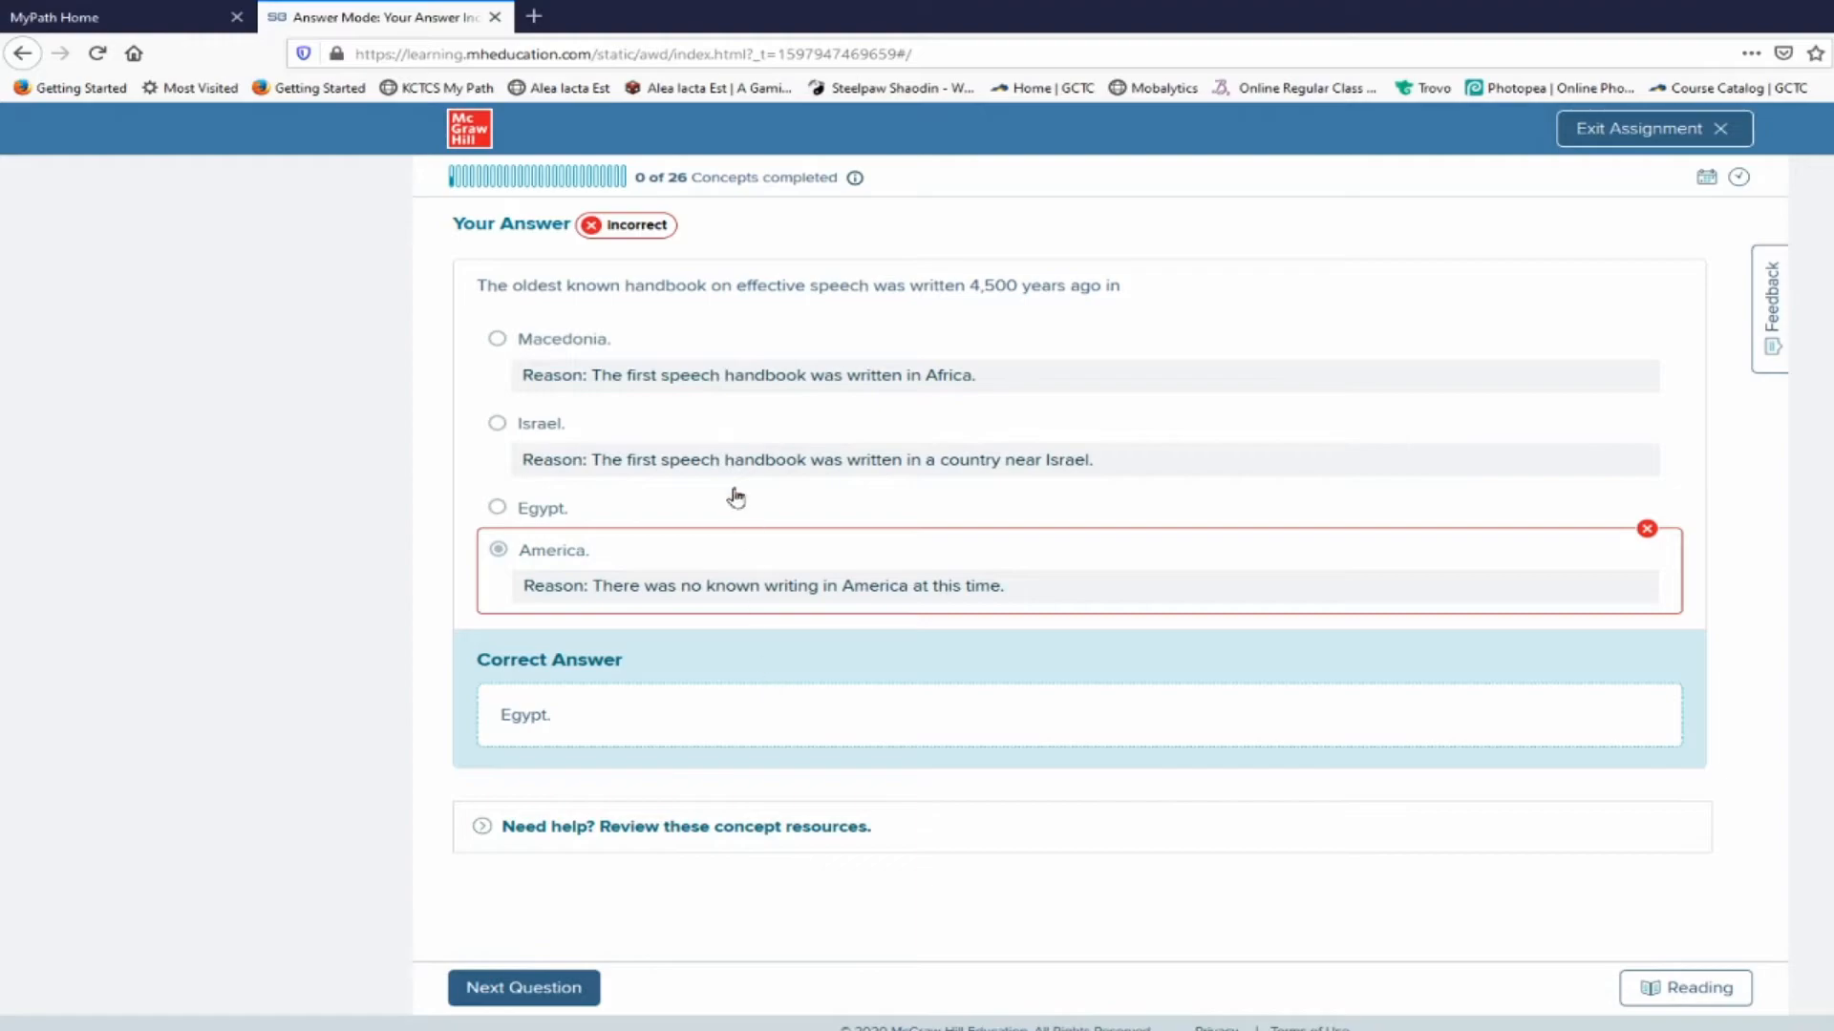
click(484, 829)
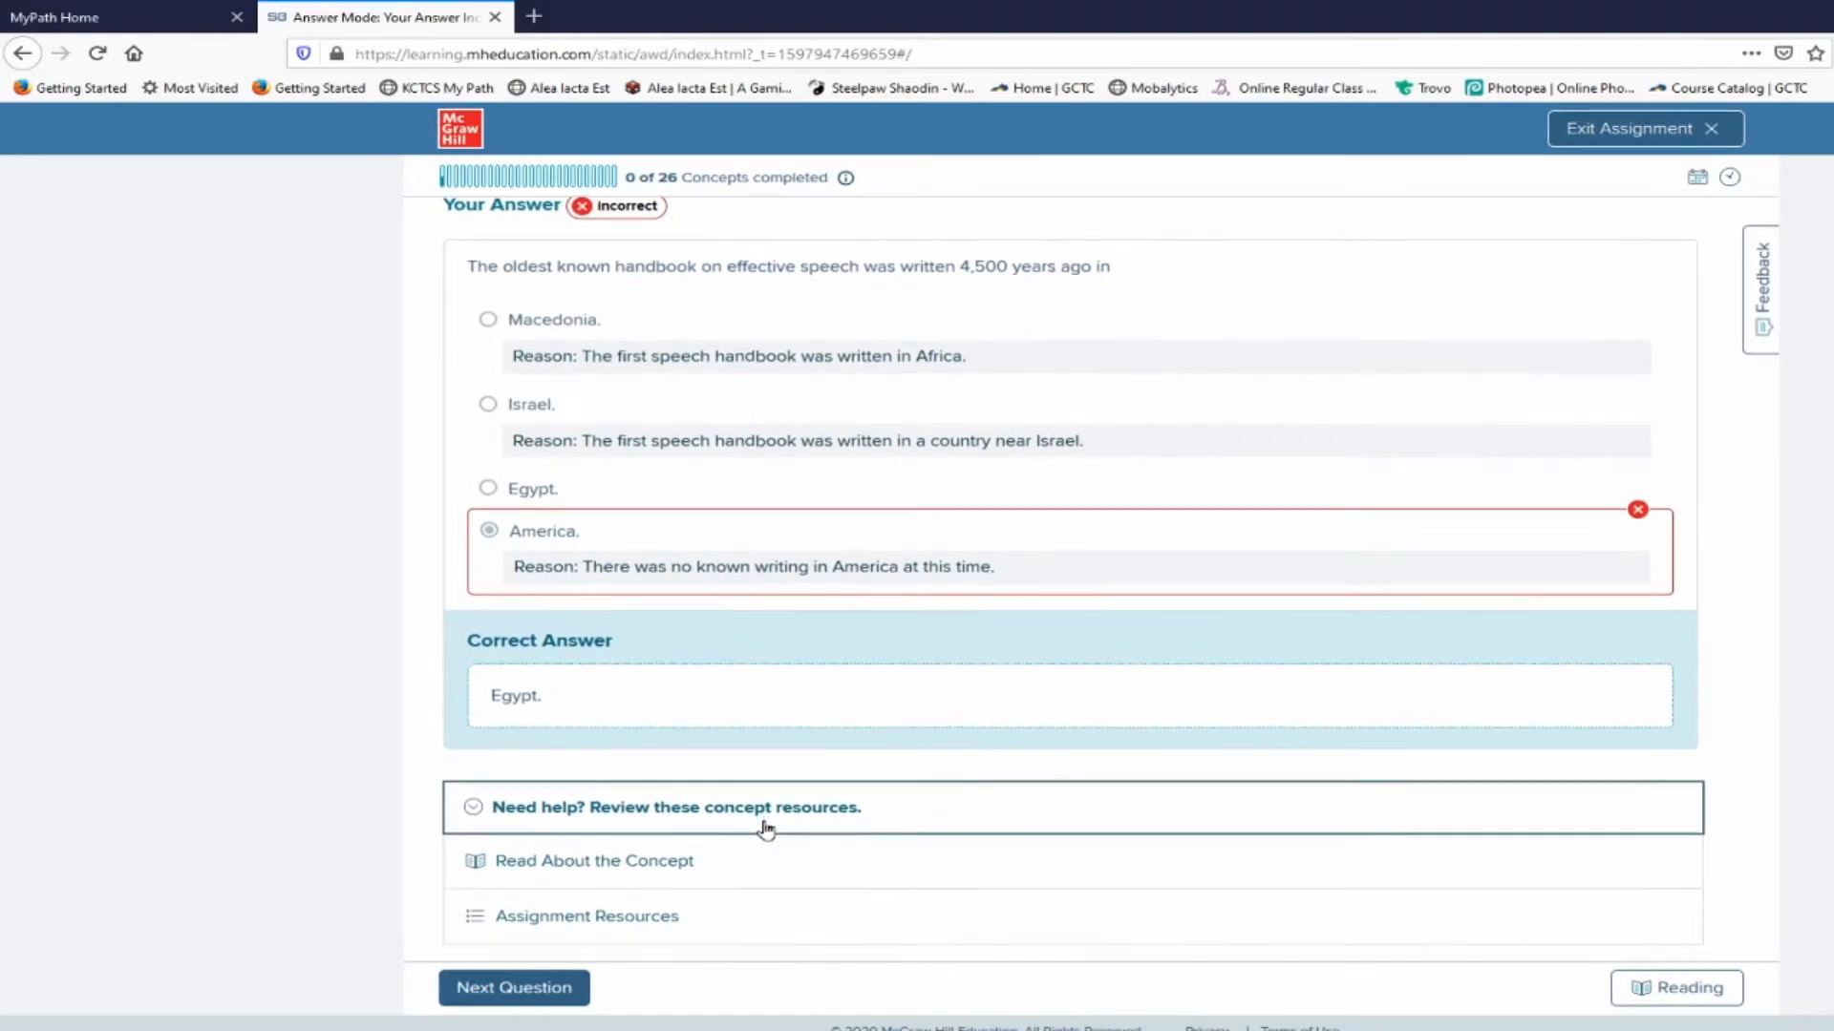
click(583, 990)
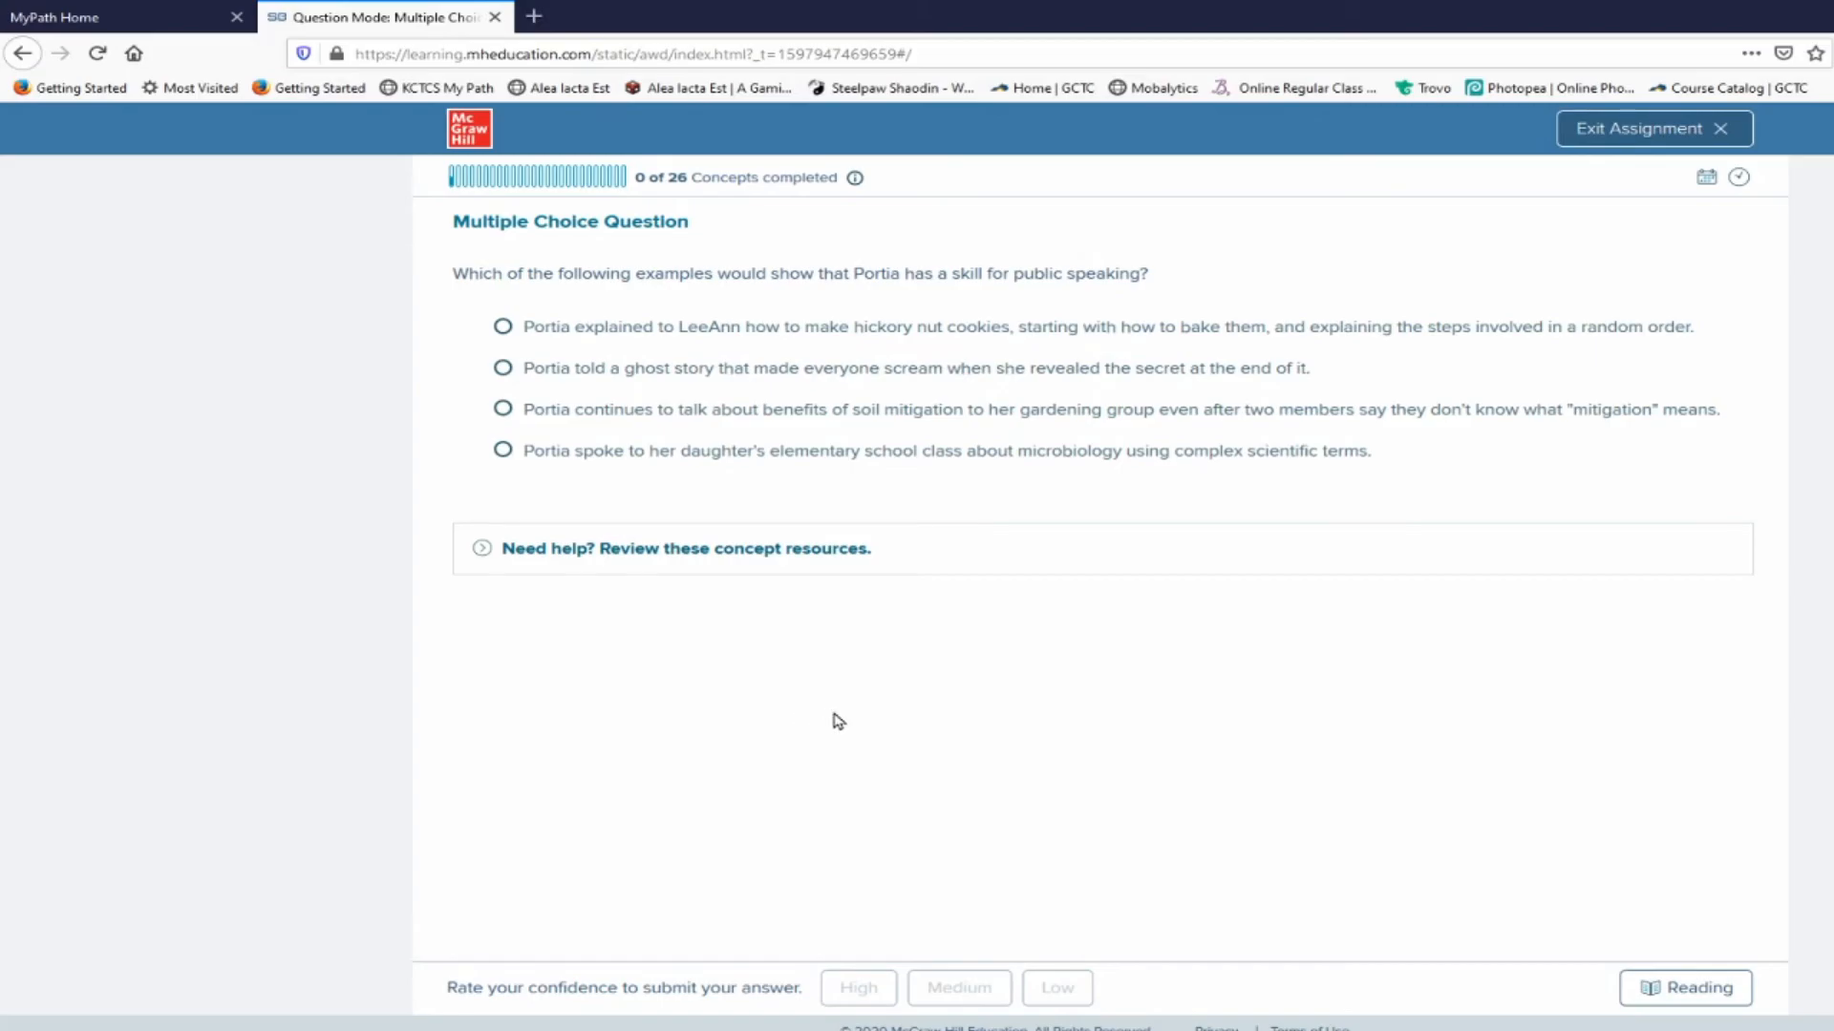
Exit the SmartBook Chapter 1 assignment and return to the Blackboard course
click(1724, 142)
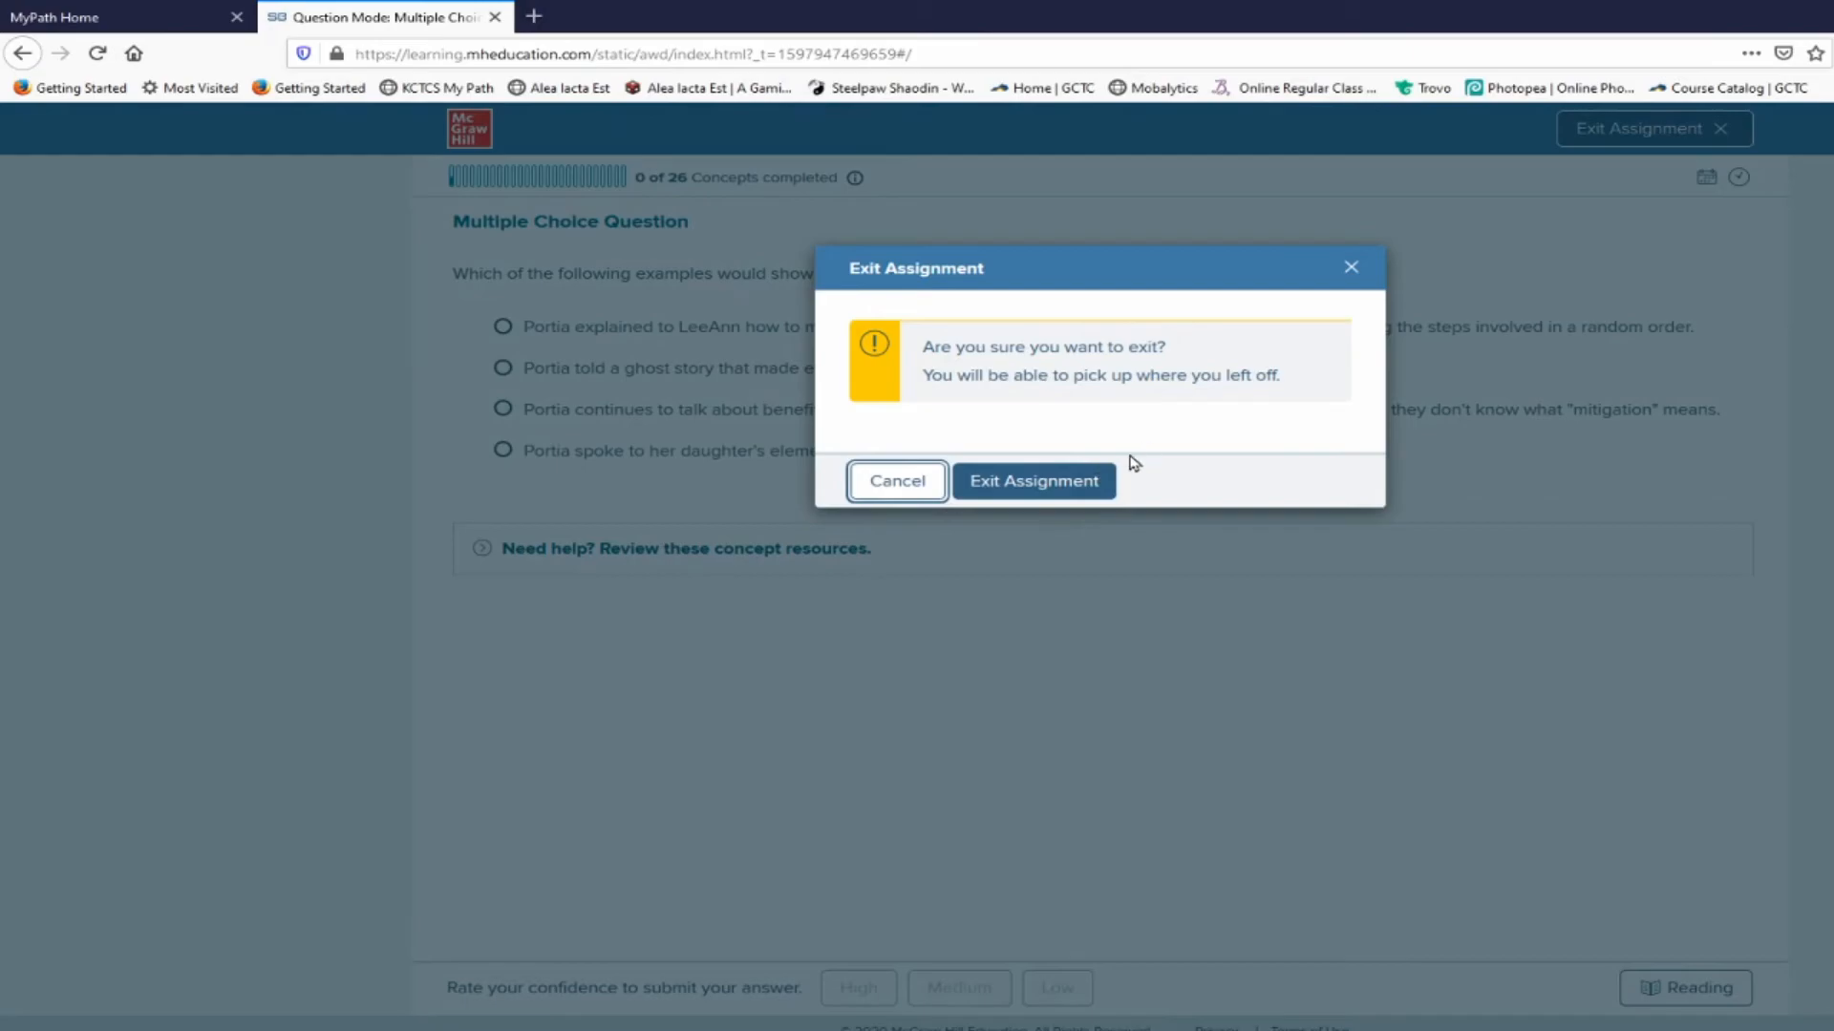
click(1073, 489)
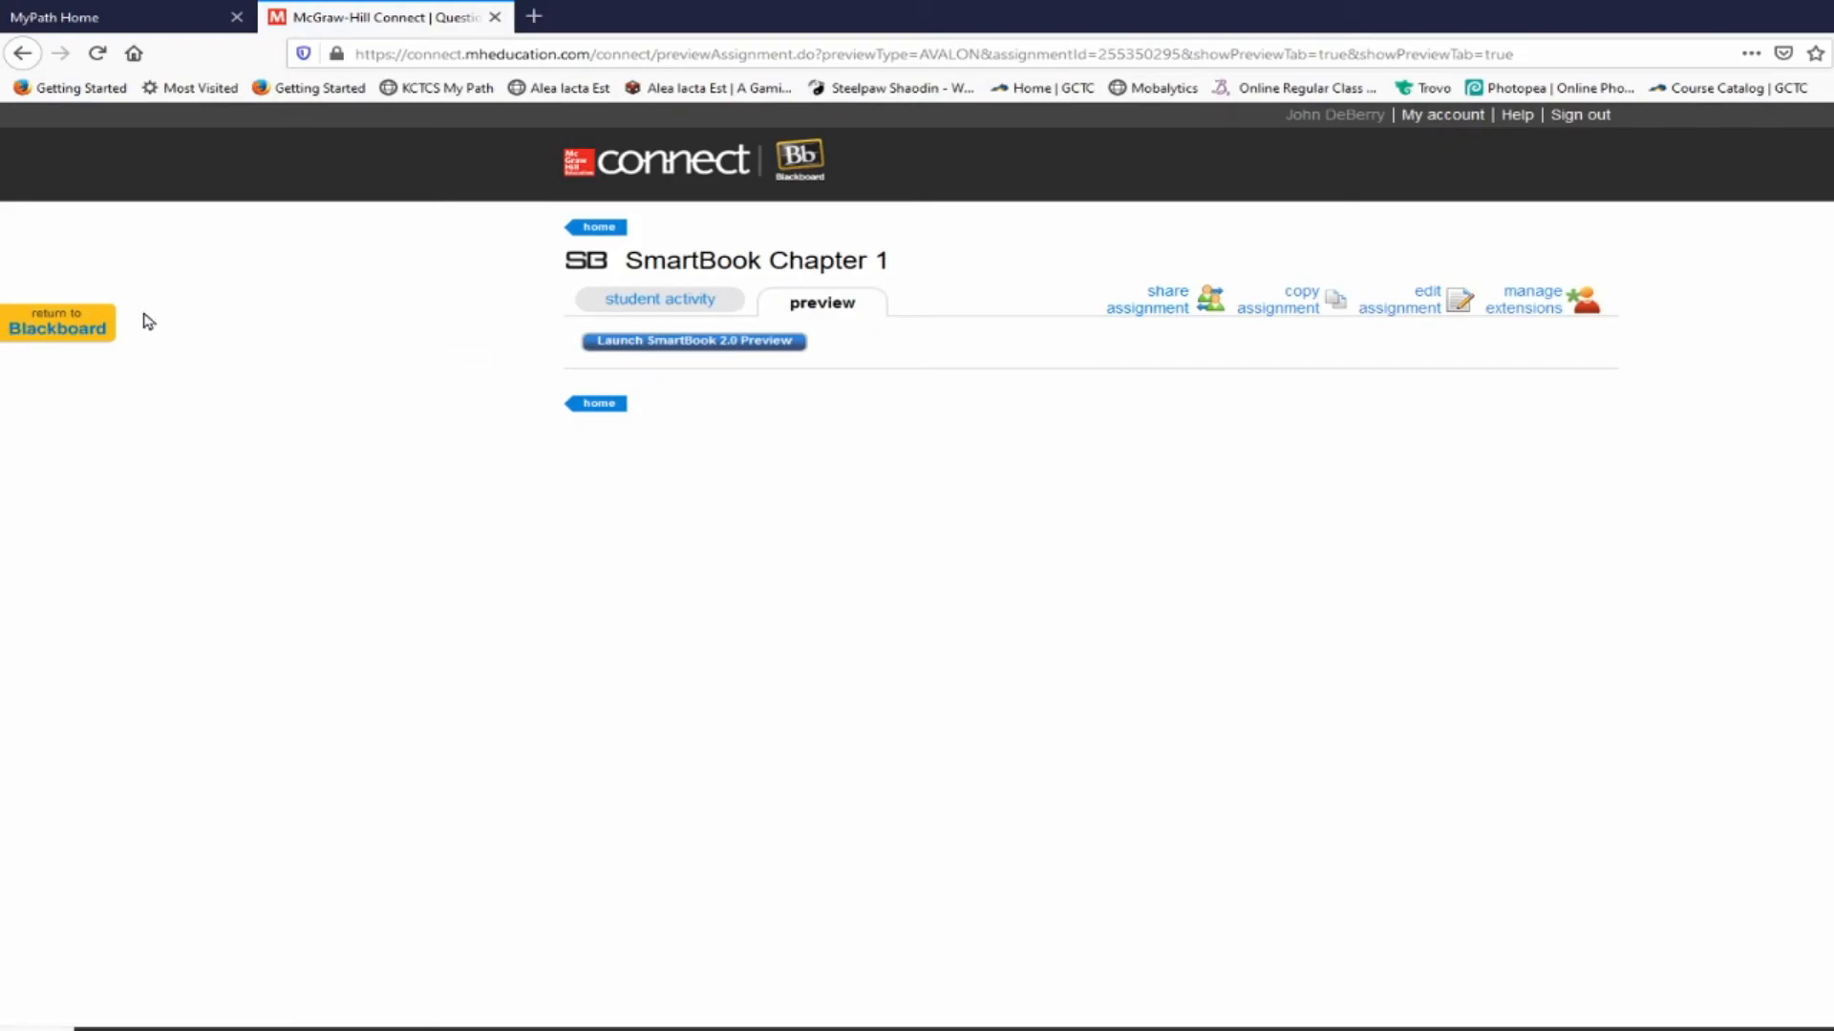
click(59, 334)
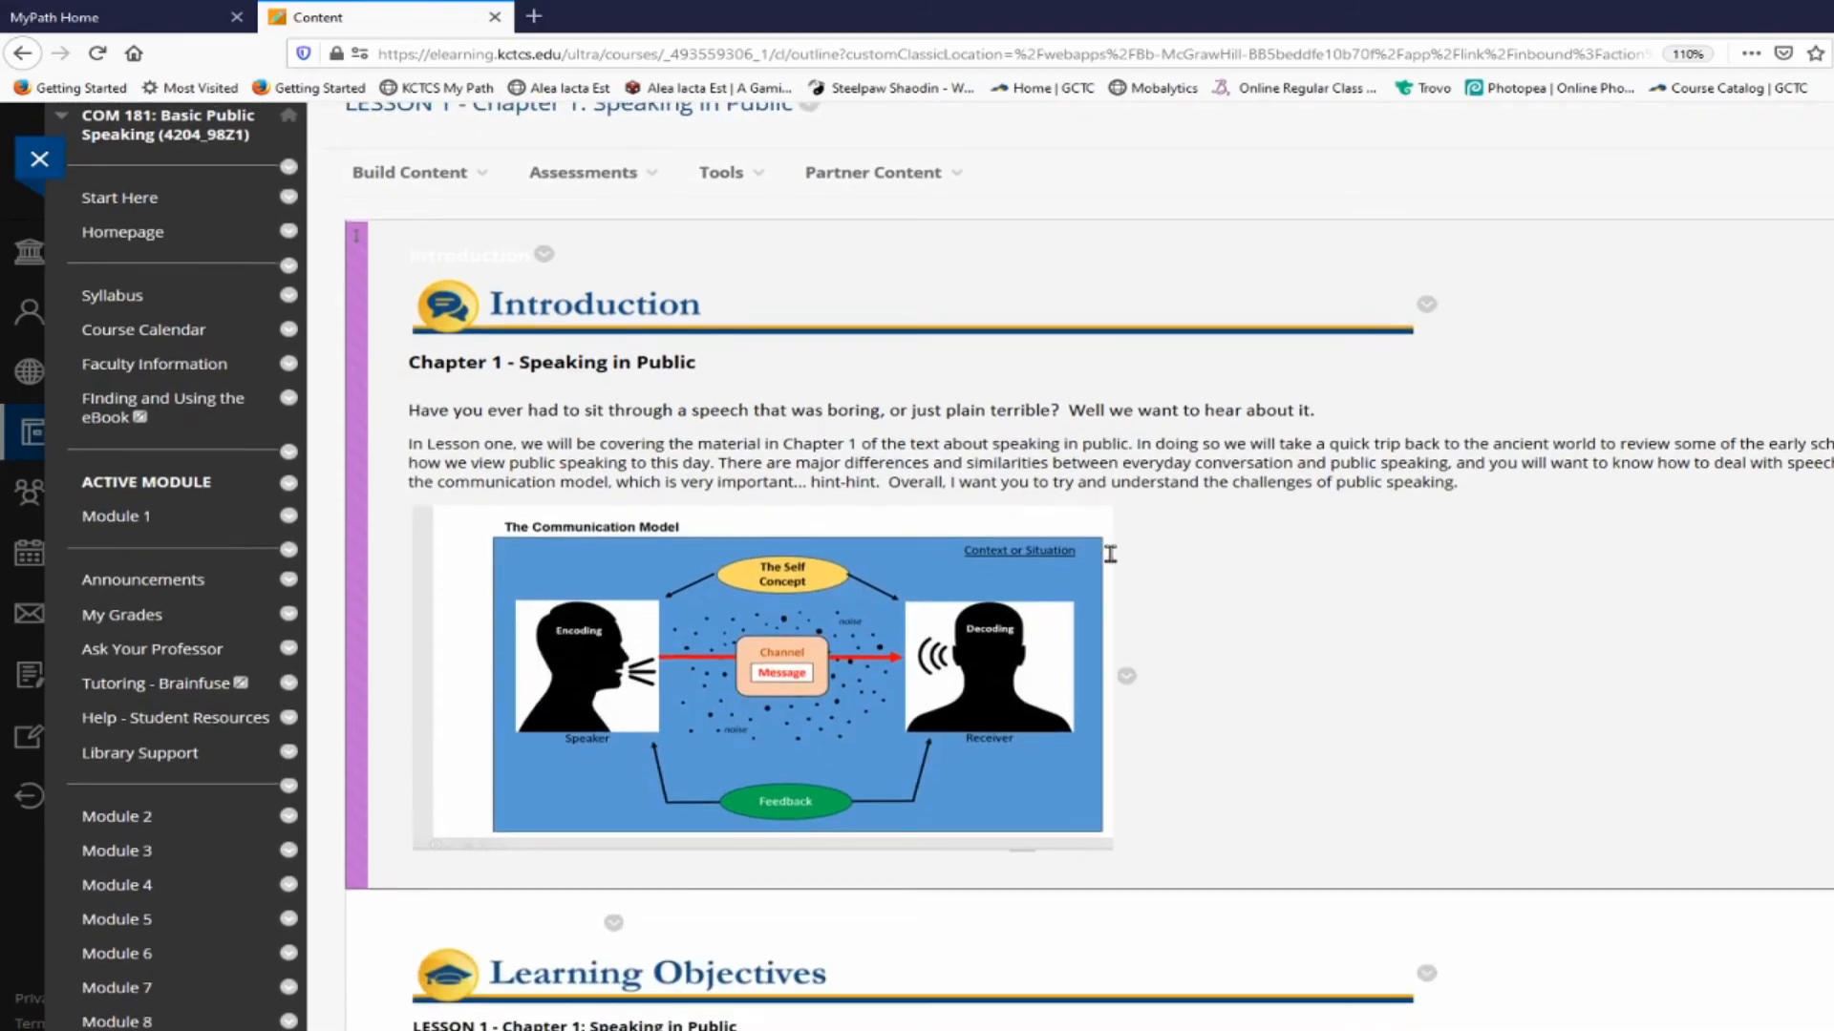
Open Module 3 of the COM 181 course
scroll(1110, 554, down, 1)
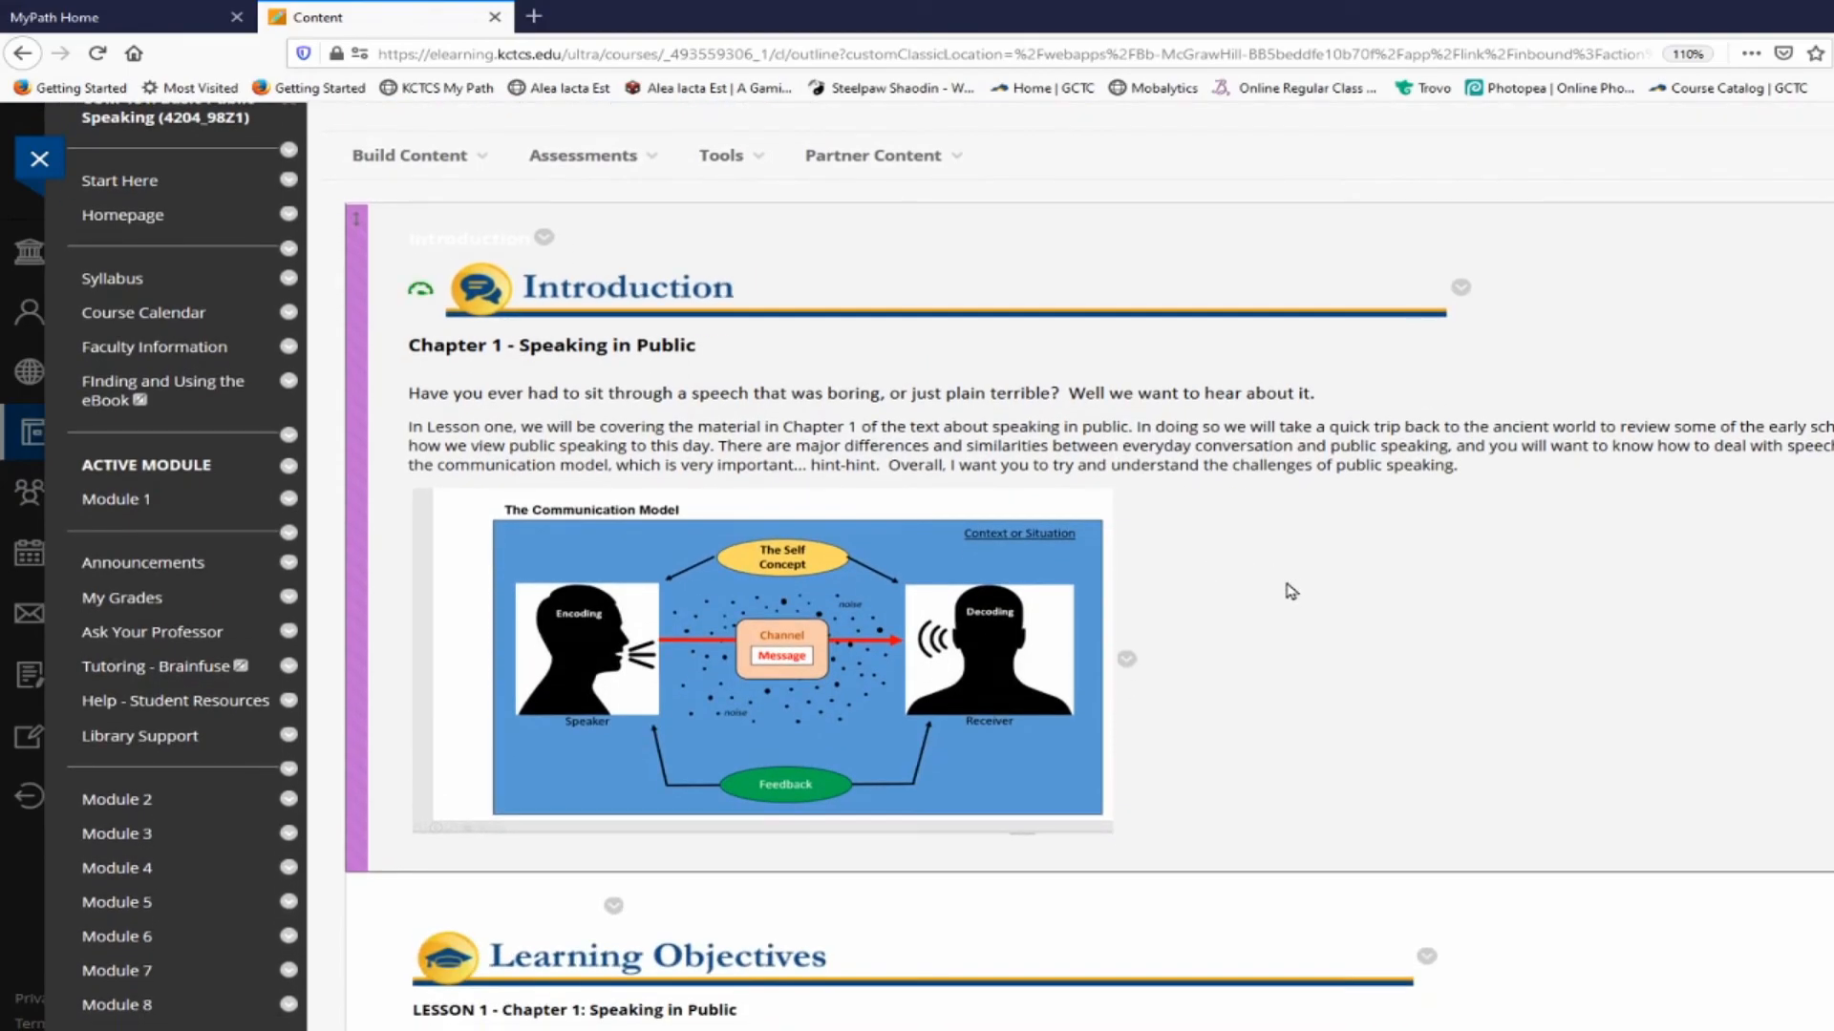
scroll(153, 712, down, 2)
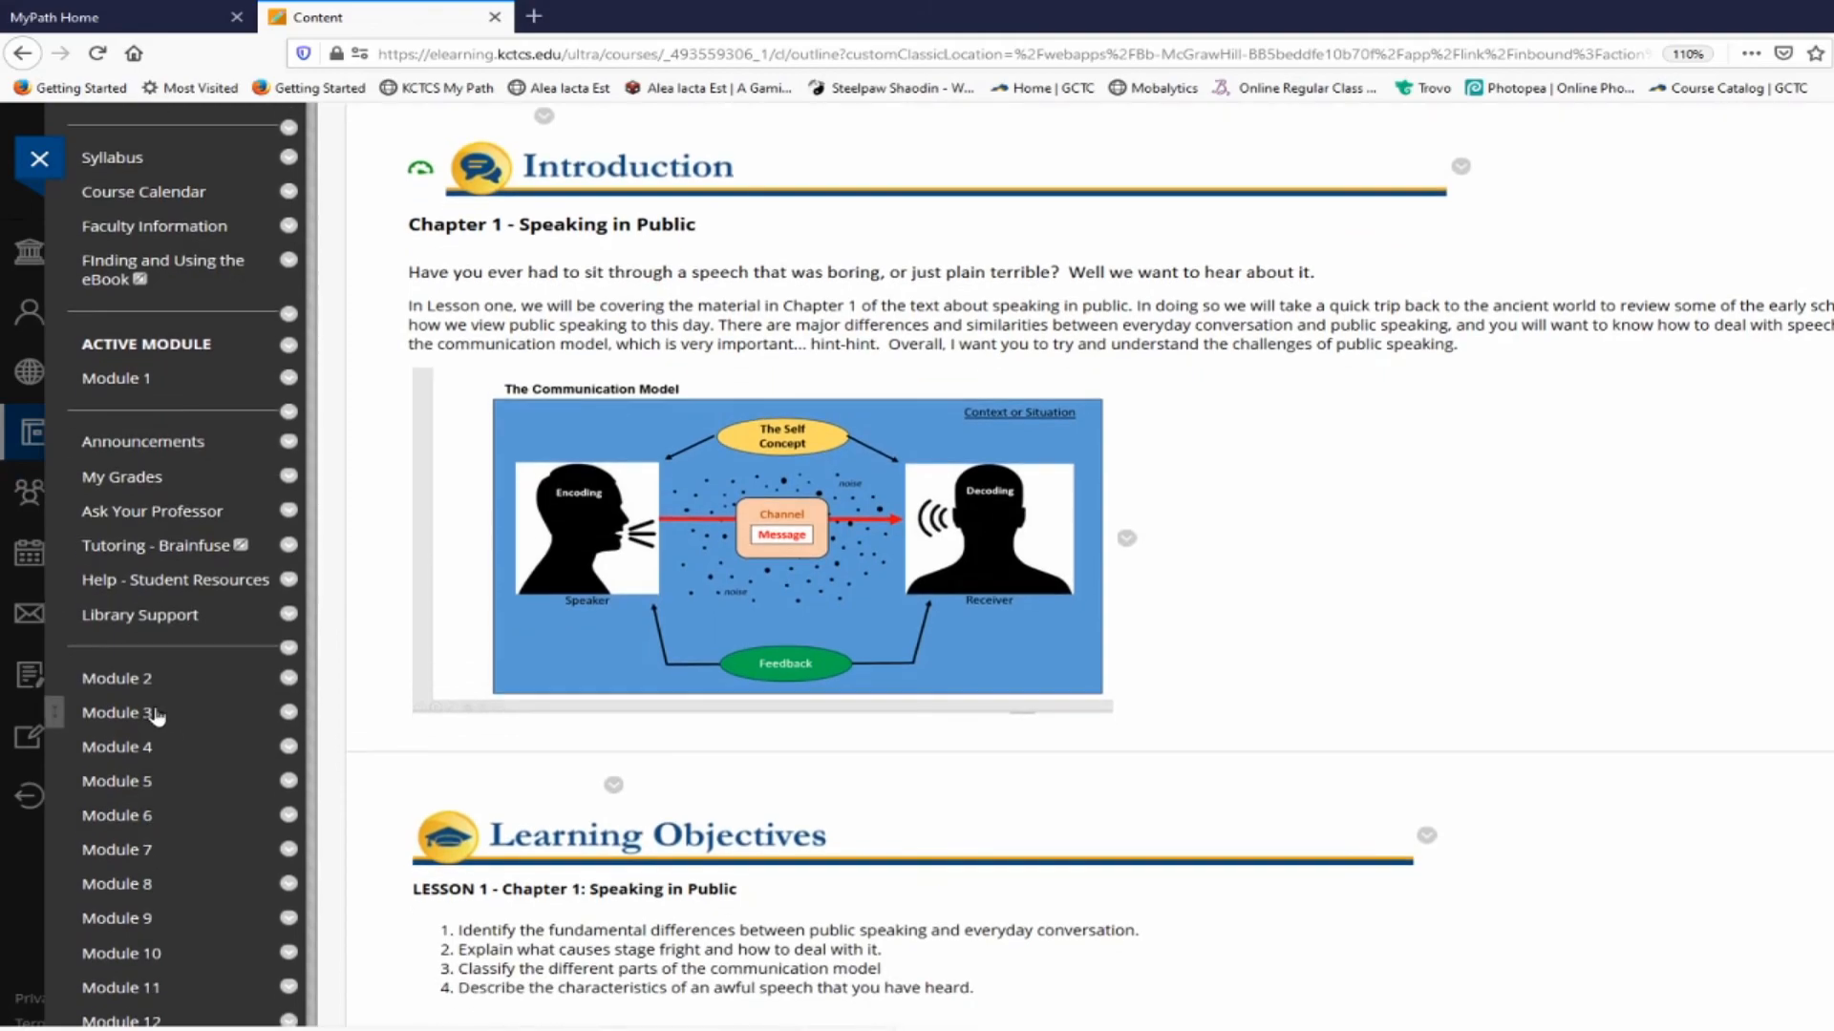
click(127, 722)
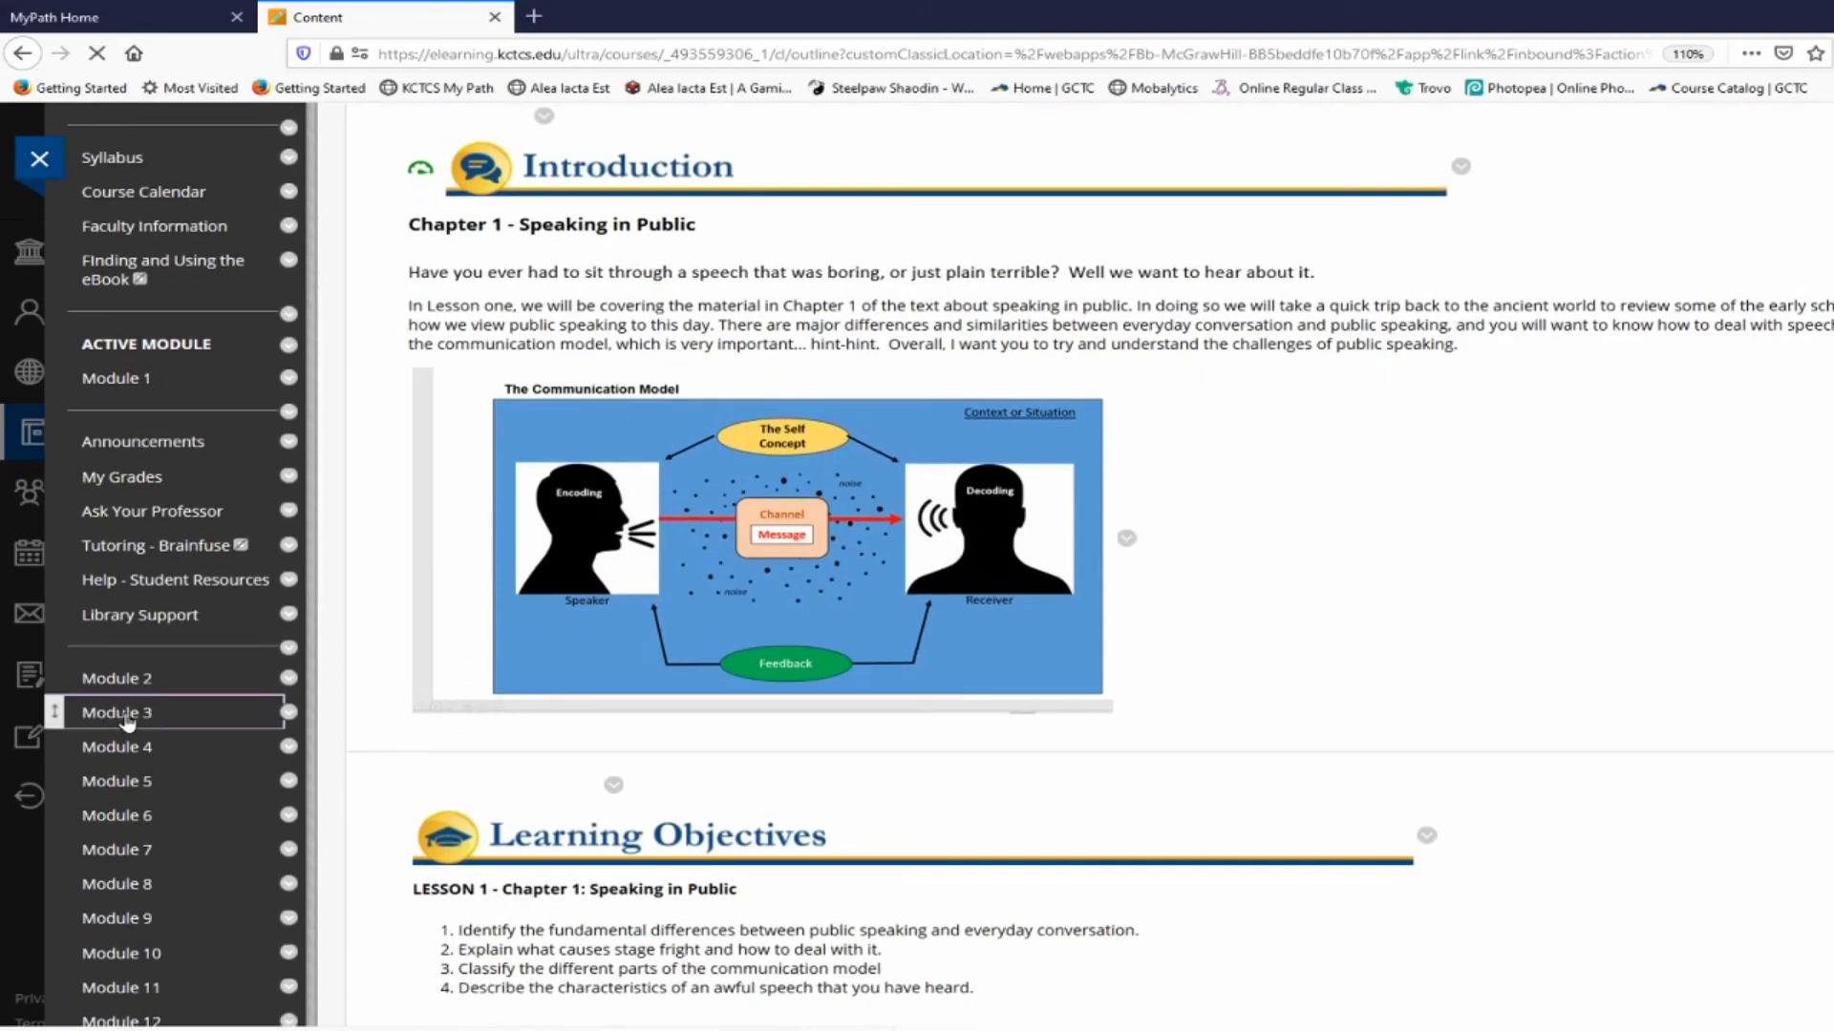
Open the lesson on Chapter 5: Selecting a Topic and Purpose and locate the SmartBook Chapter 5 assignment under Reading
scroll(1002, 659, down, 5)
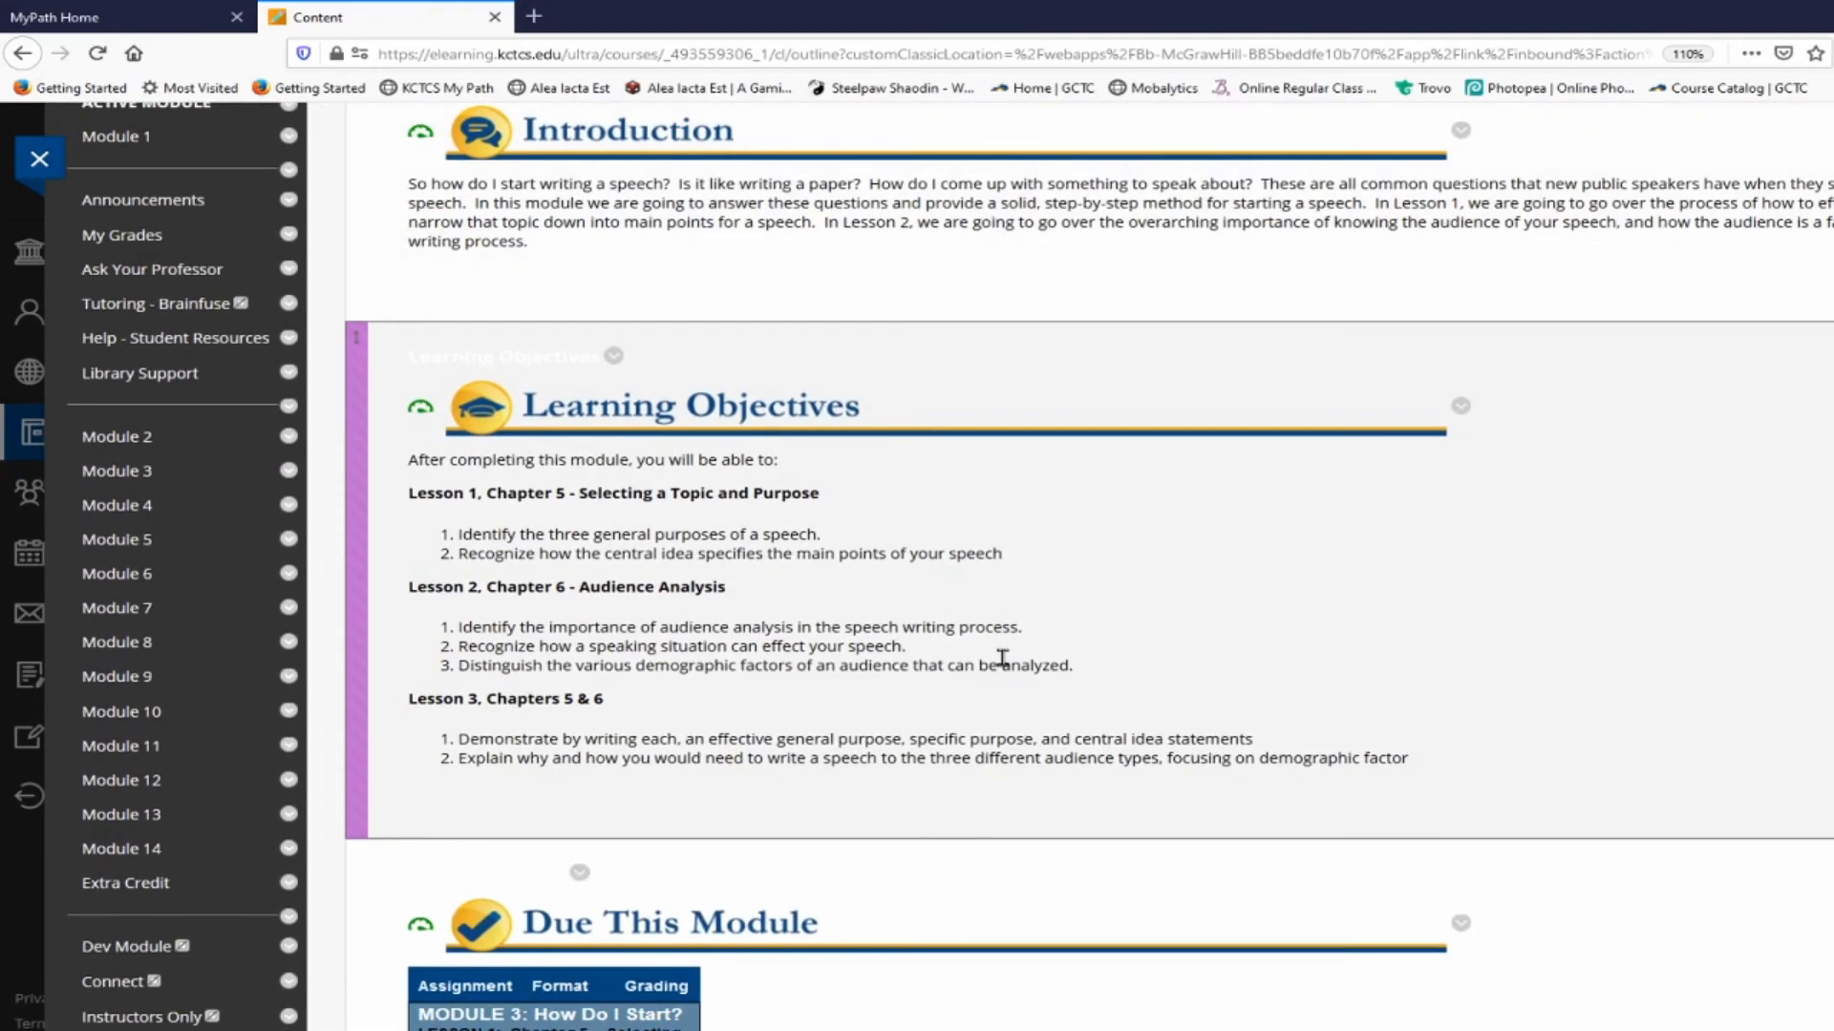
scroll(1002, 659, down, 10)
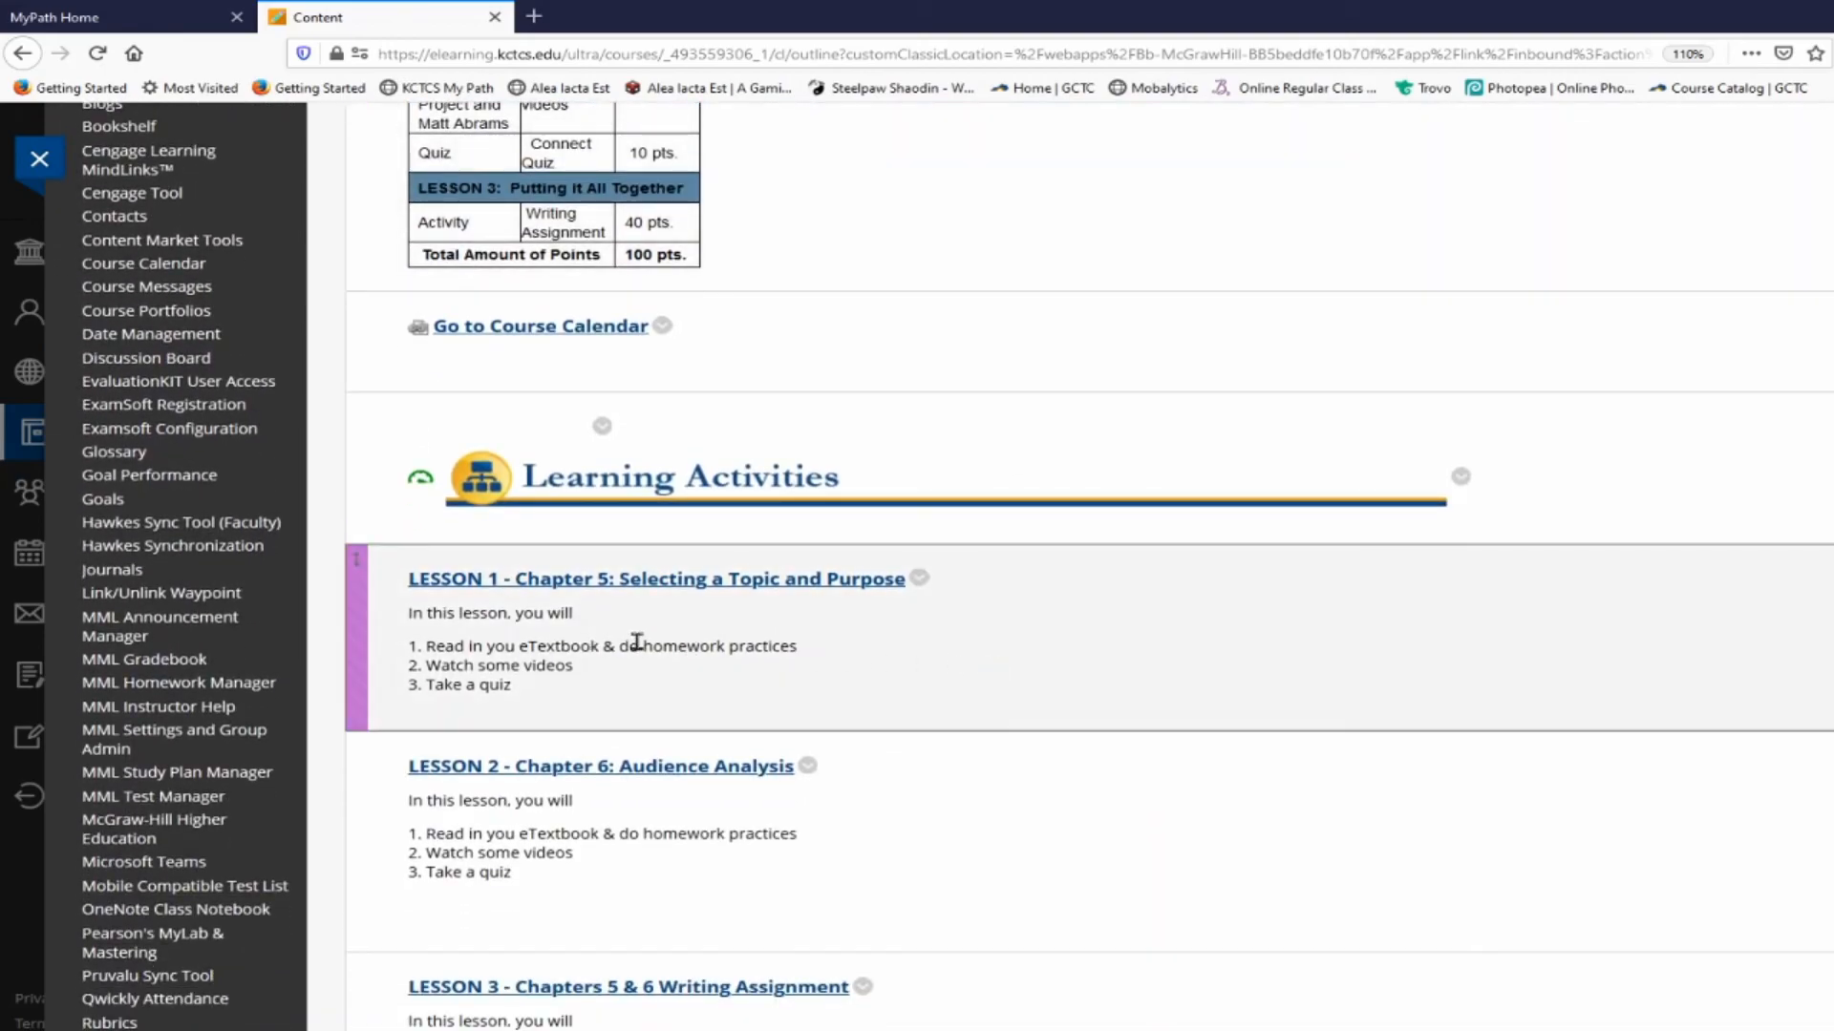
scroll(613, 642, down, 3)
click(622, 460)
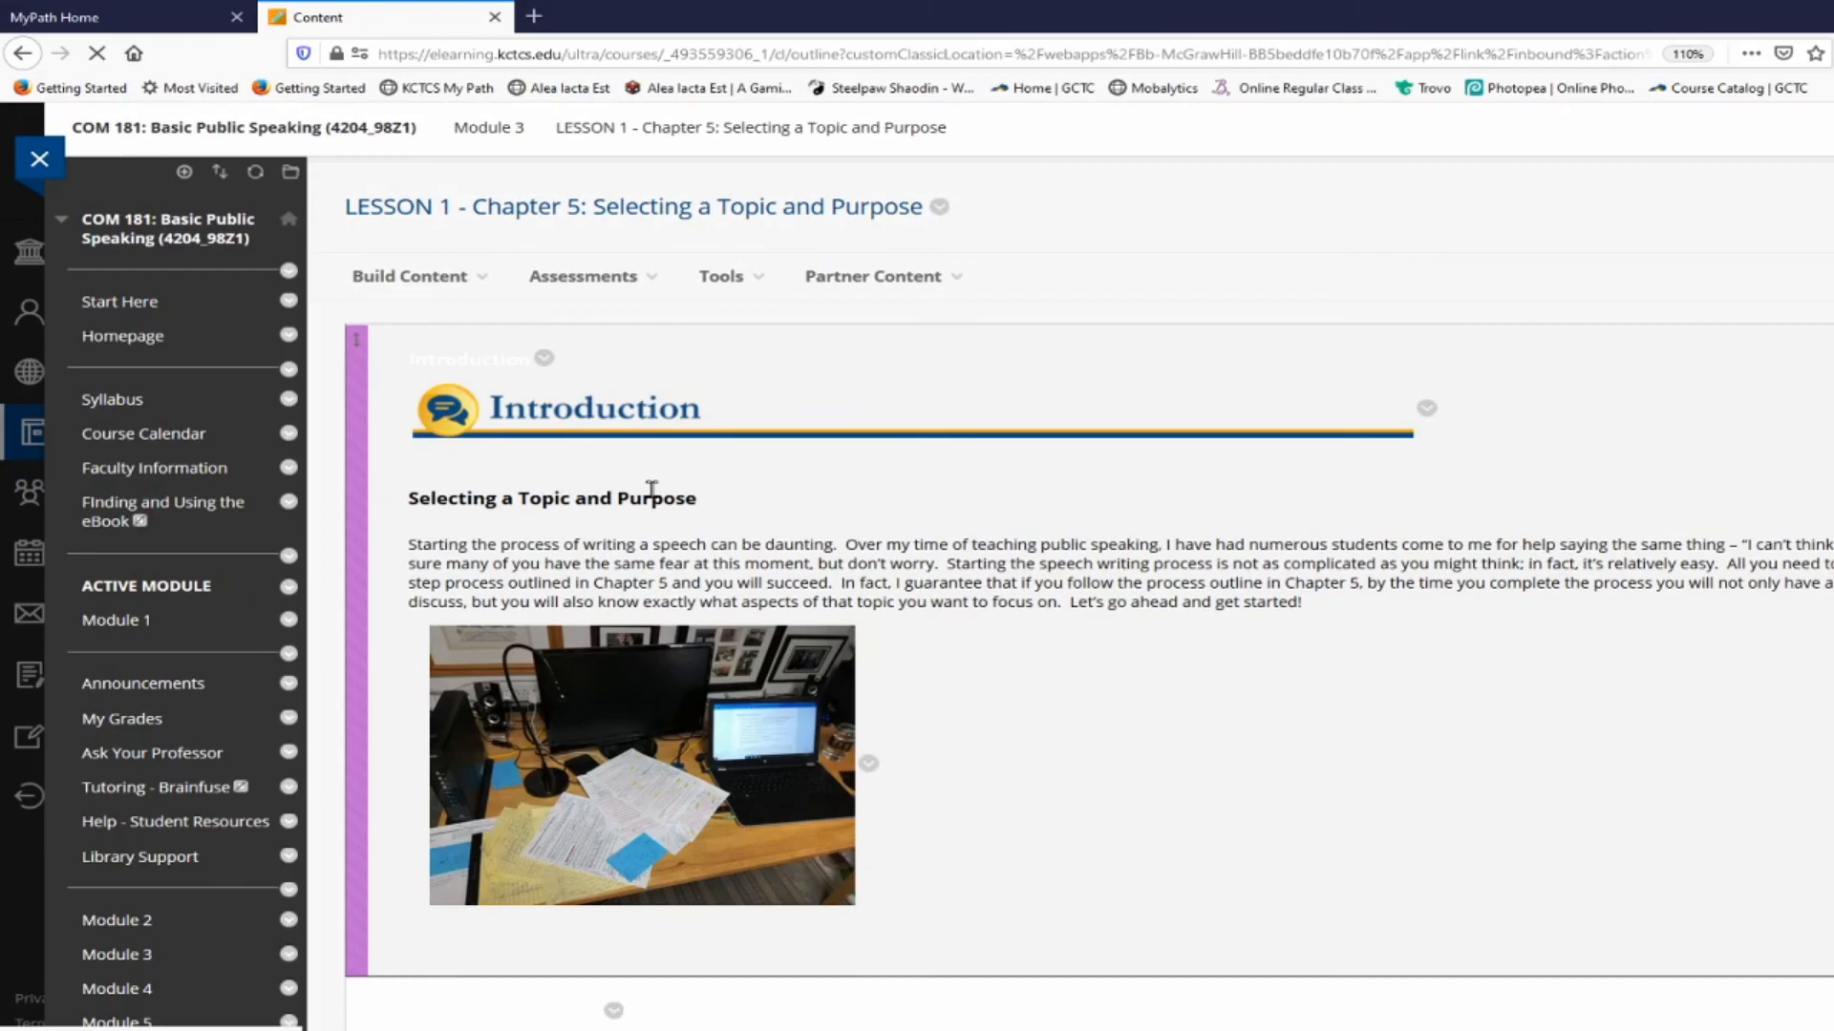
scroll(630, 477, down, 5)
scroll(656, 496, down, 3)
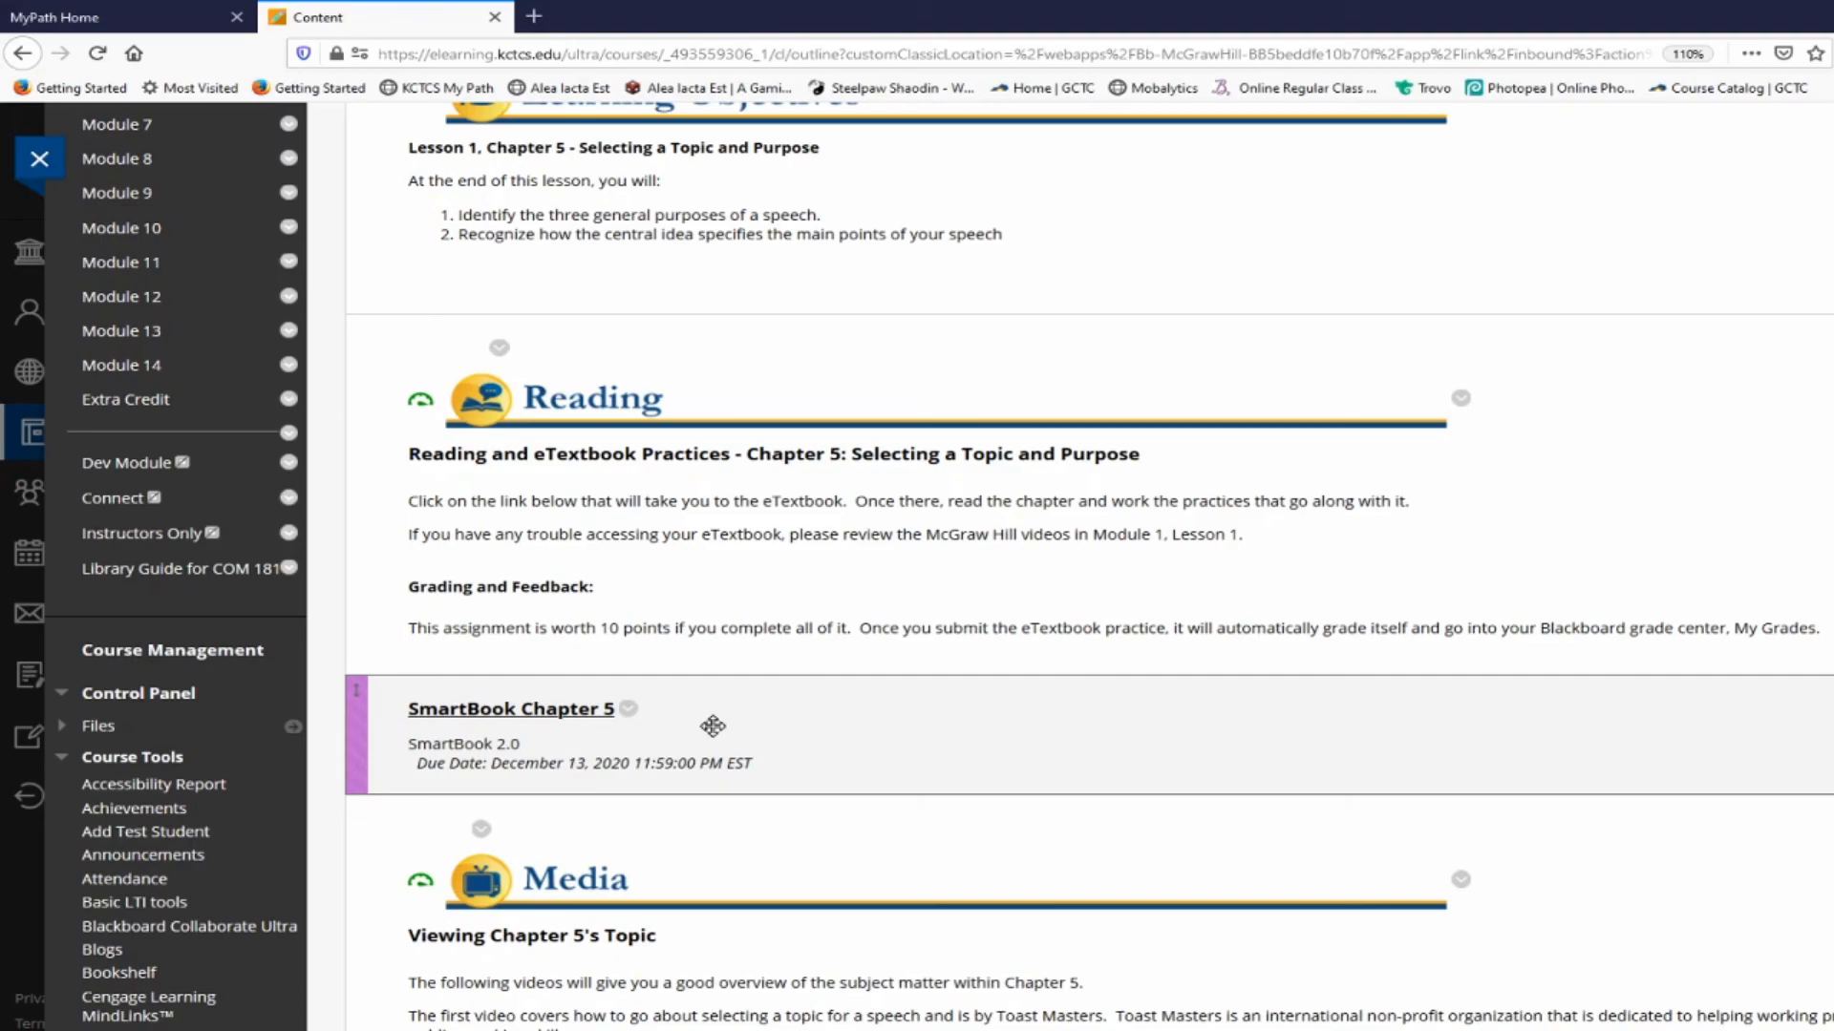
scroll(712, 726, up, 10)
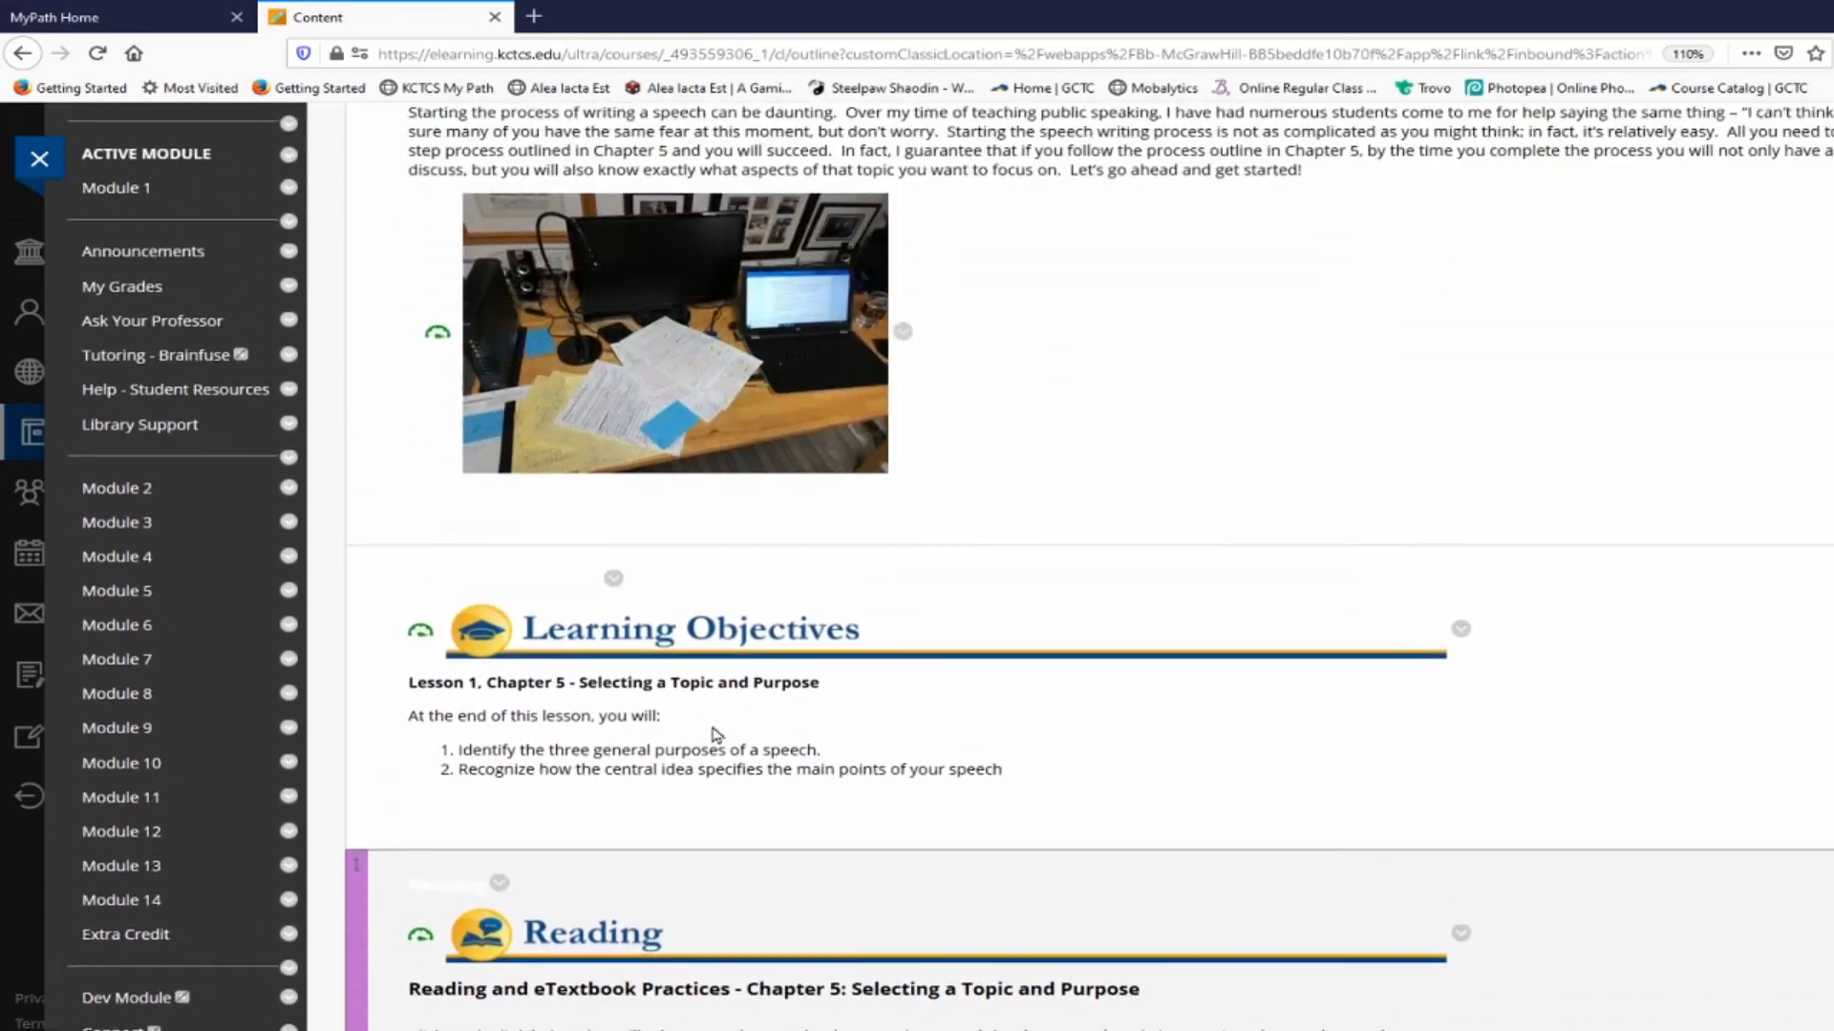